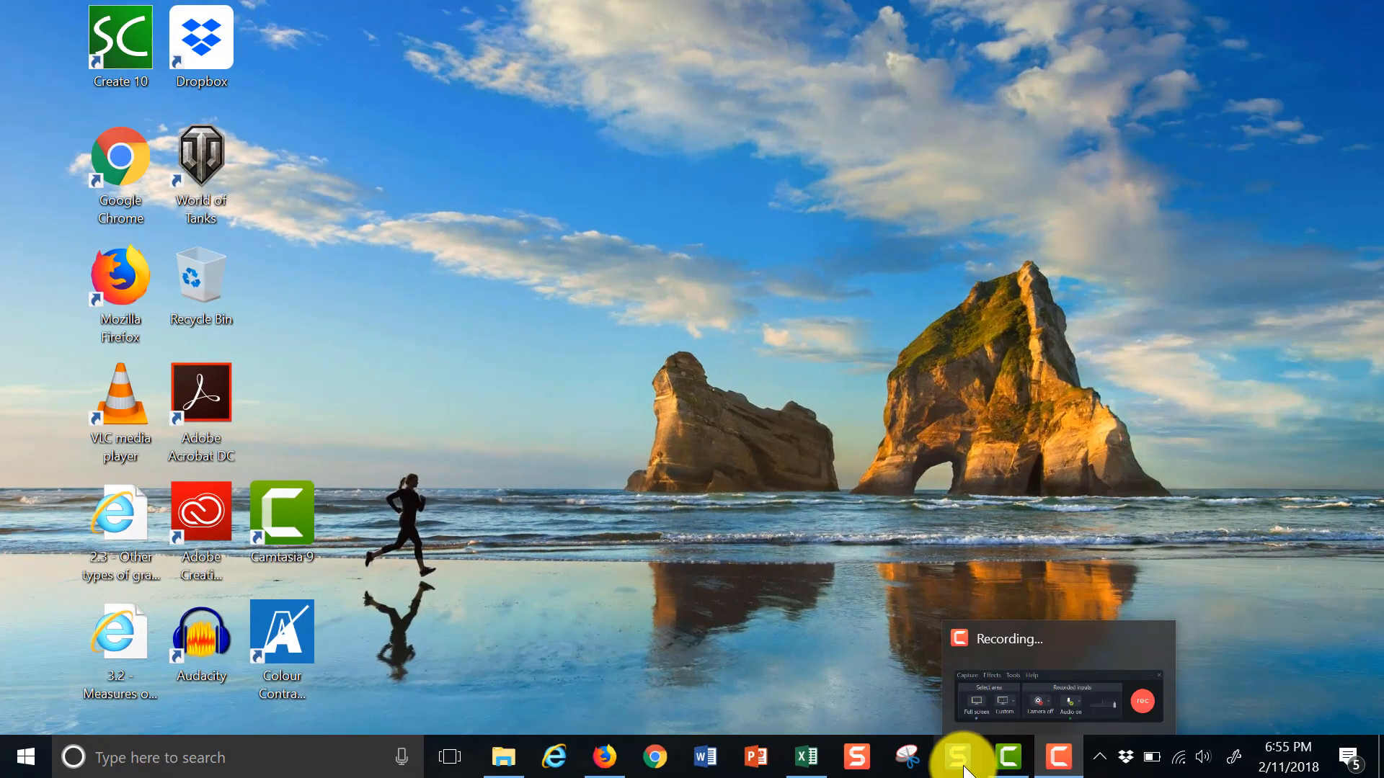
# Switch to Excel and examine the add-ins list in Excel Options, including the details of the Analysis ToolPak.
pyautogui.click(808, 759)
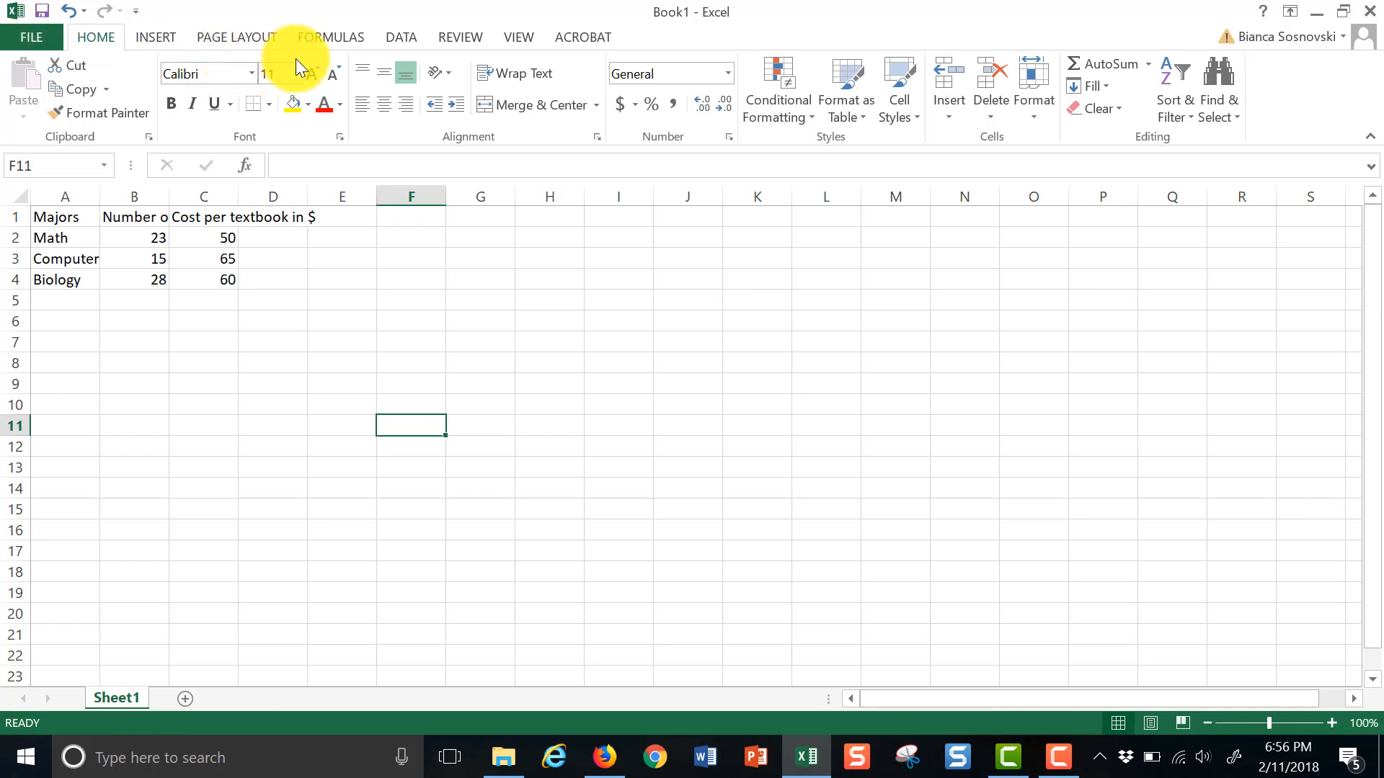
pyautogui.click(404, 37)
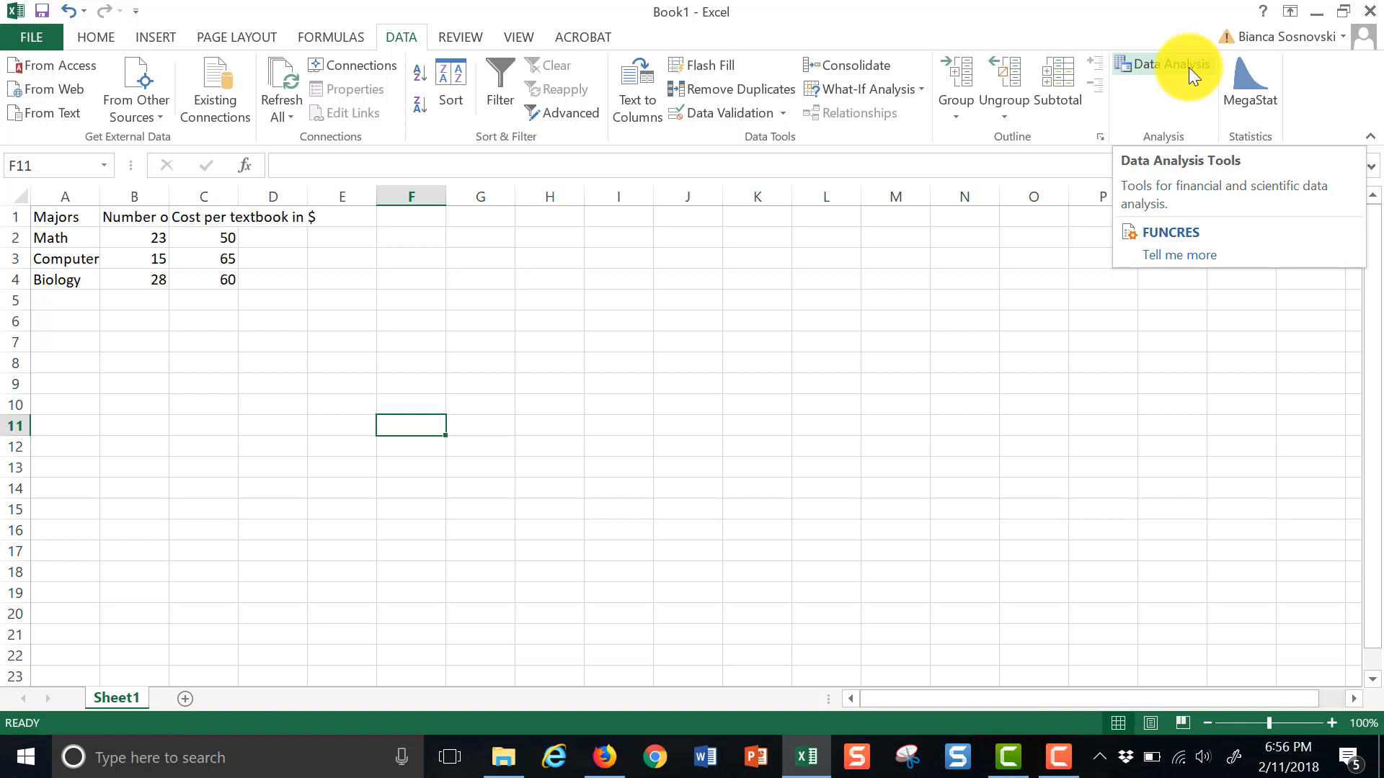
pyautogui.click(36, 37)
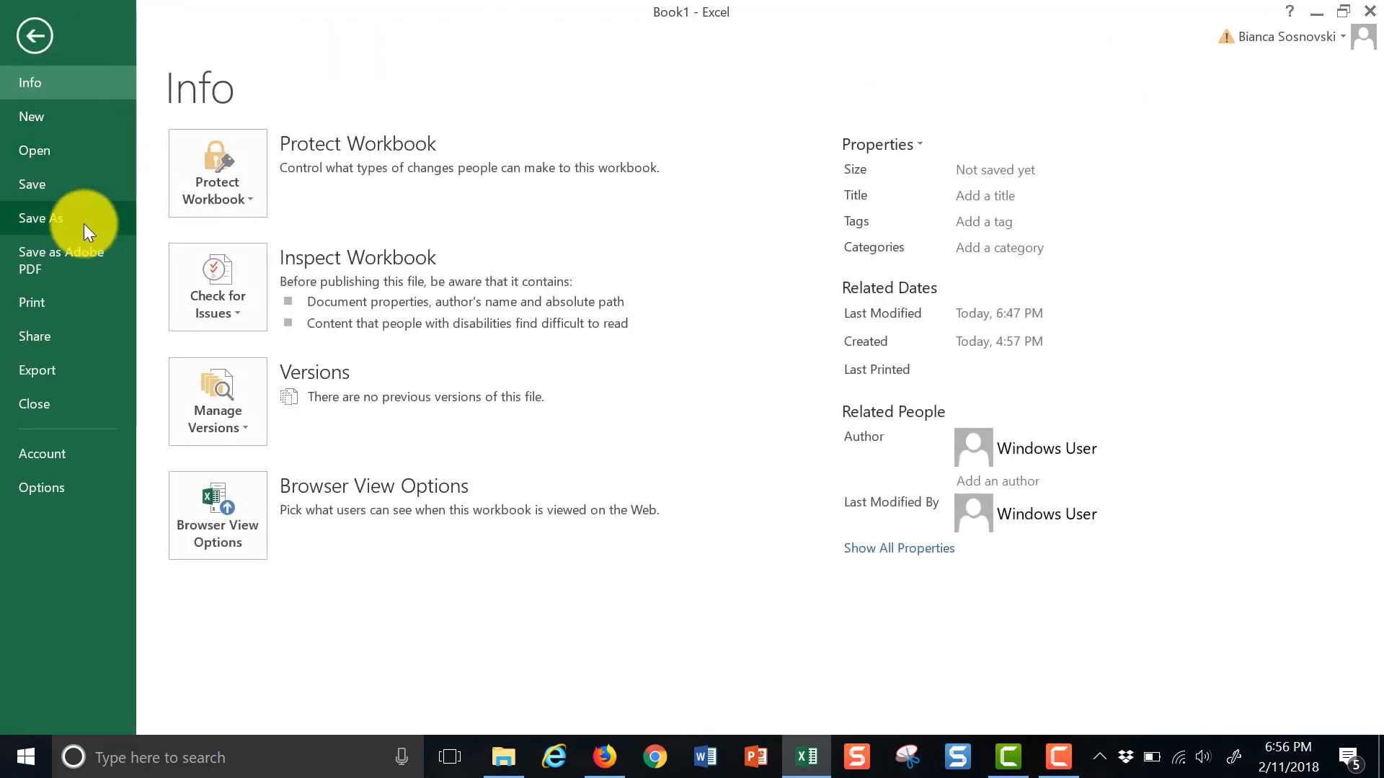
pyautogui.click(39, 488)
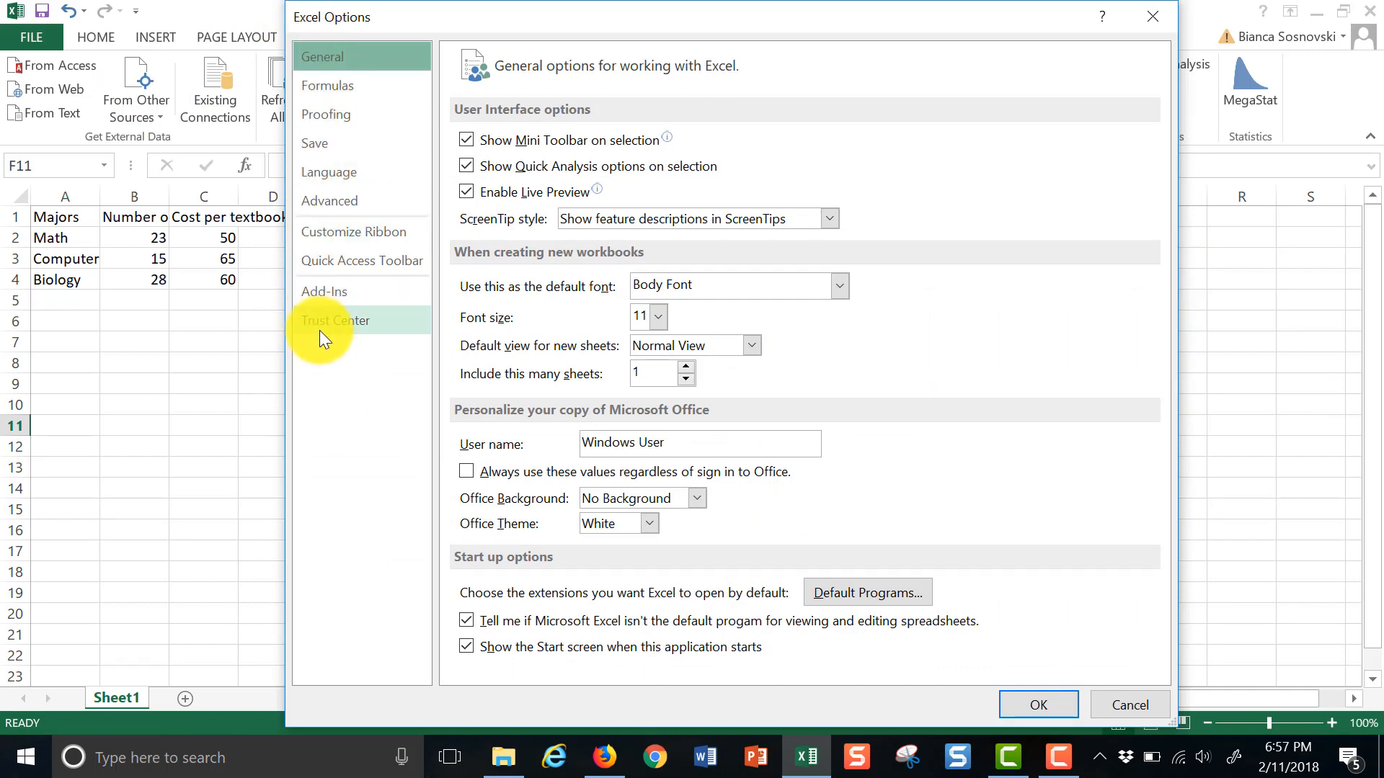
pyautogui.click(322, 292)
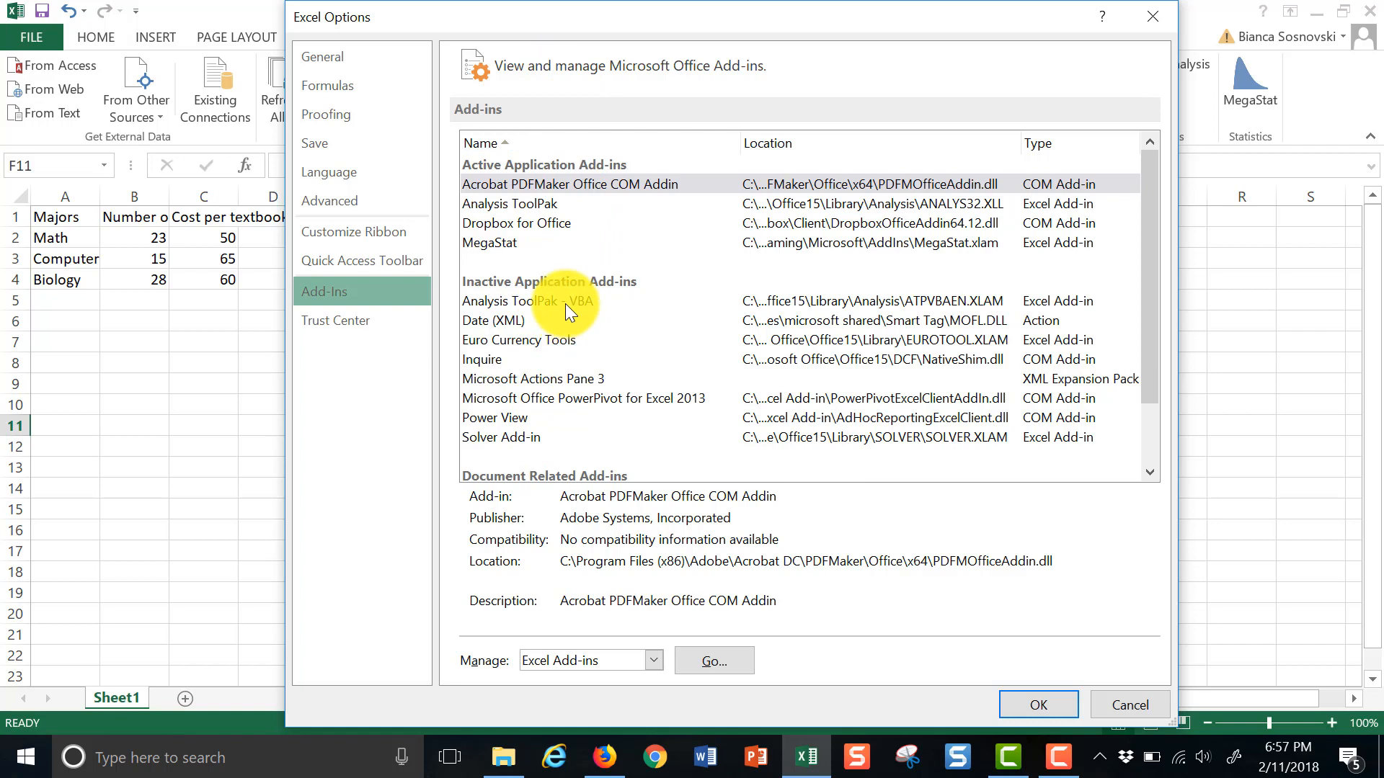
pyautogui.click(532, 202)
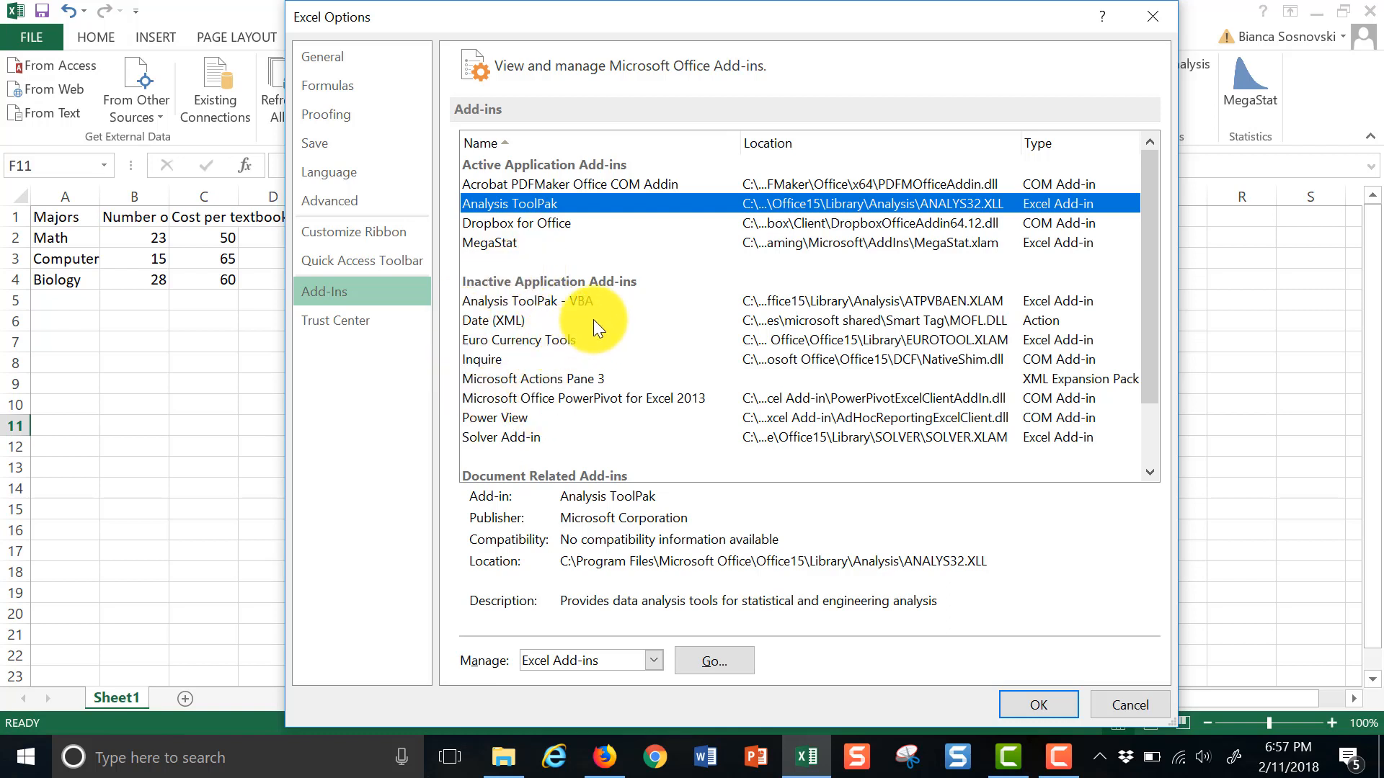
pyautogui.moveTo(1156, 289); pyautogui.dragTo(1149, 364)
pyautogui.moveTo(1149, 310); pyautogui.dragTo(1090, 405)
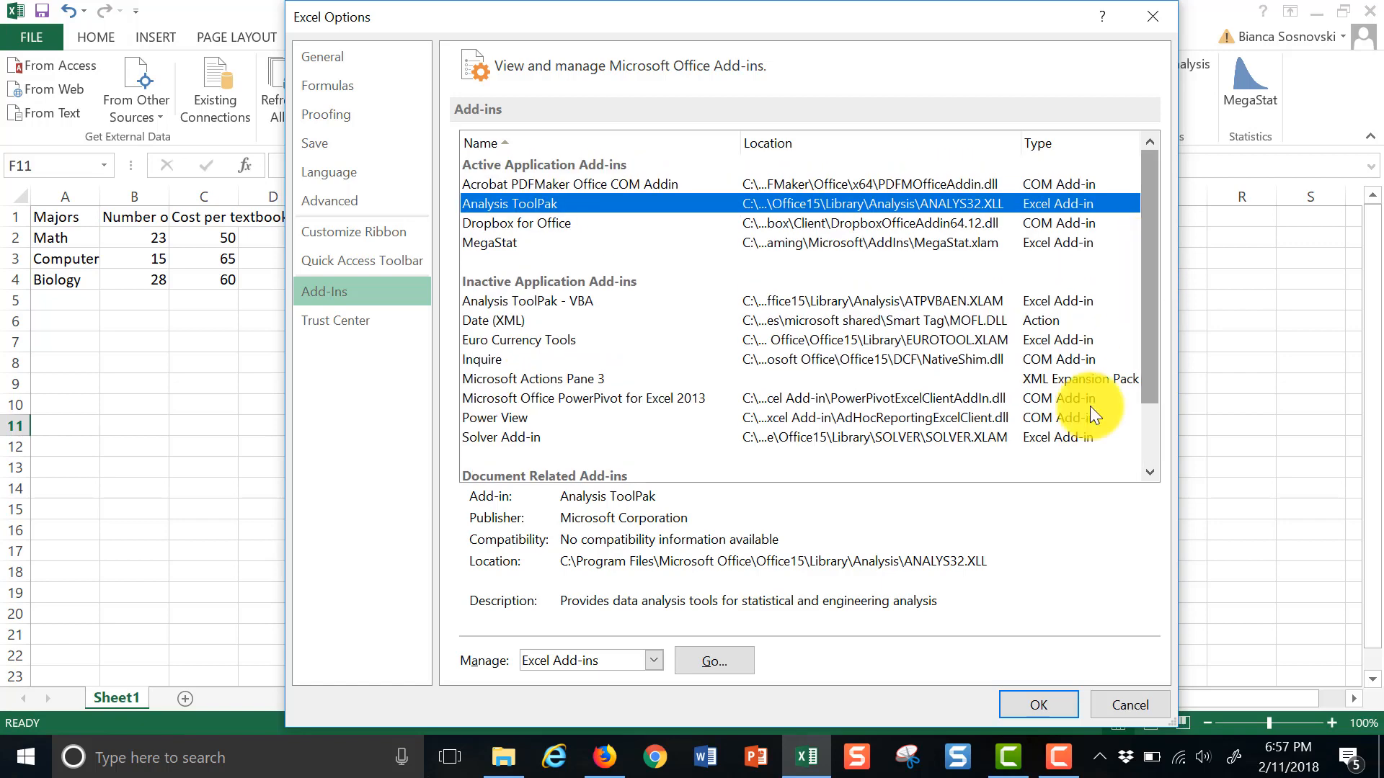
pyautogui.scroll(-1, 875, 470)
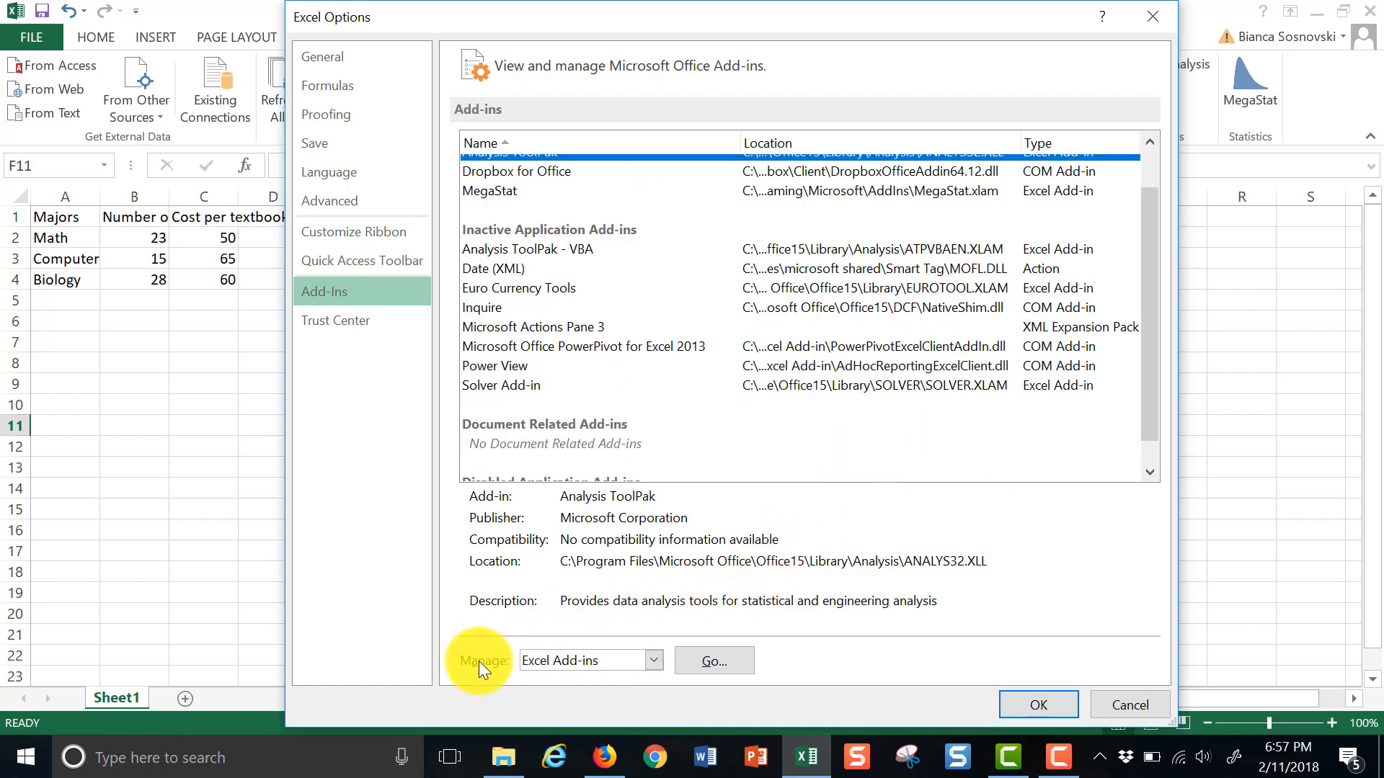
# Disable the Analysis ToolPak and MegaStat add-ins in the list of available Excel add-ins.
pyautogui.click(715, 661)
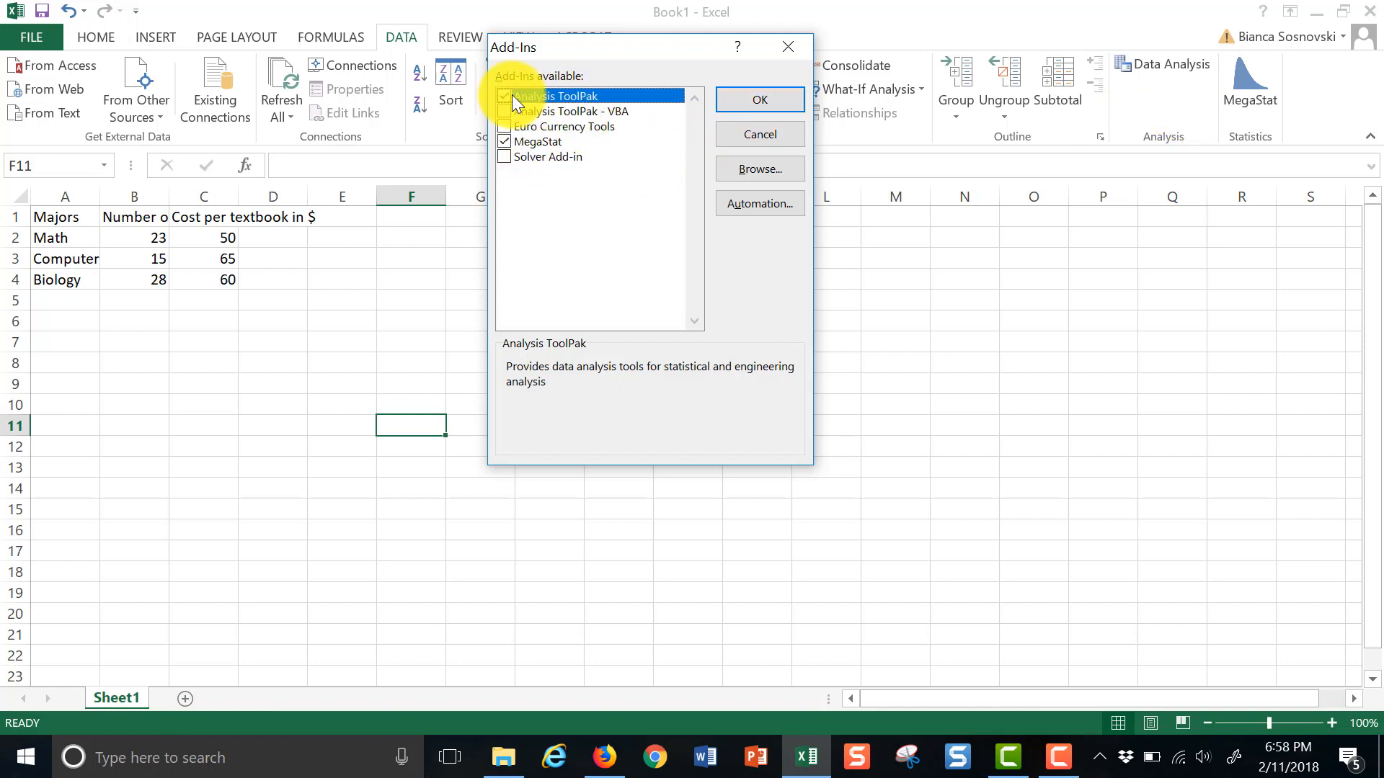
pyautogui.click(503, 142)
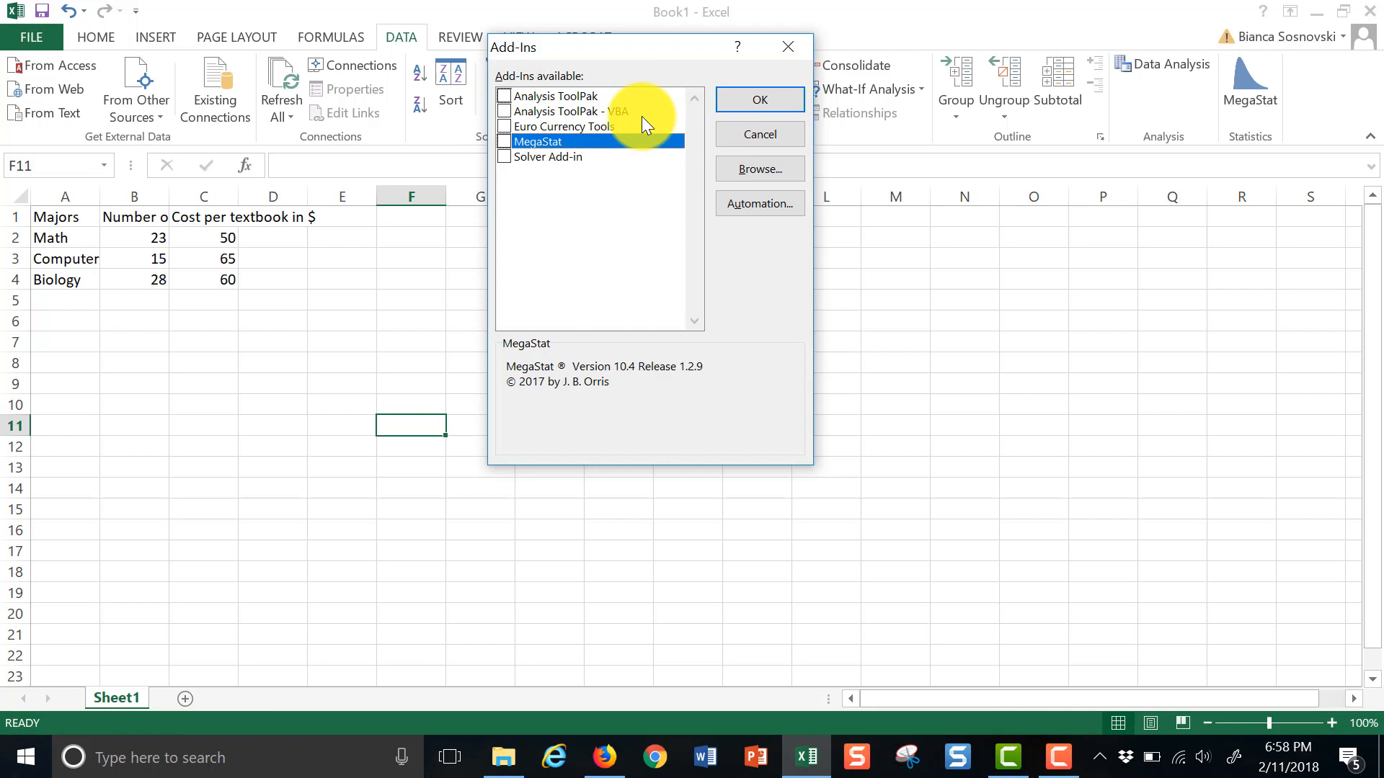
pyautogui.click(749, 99)
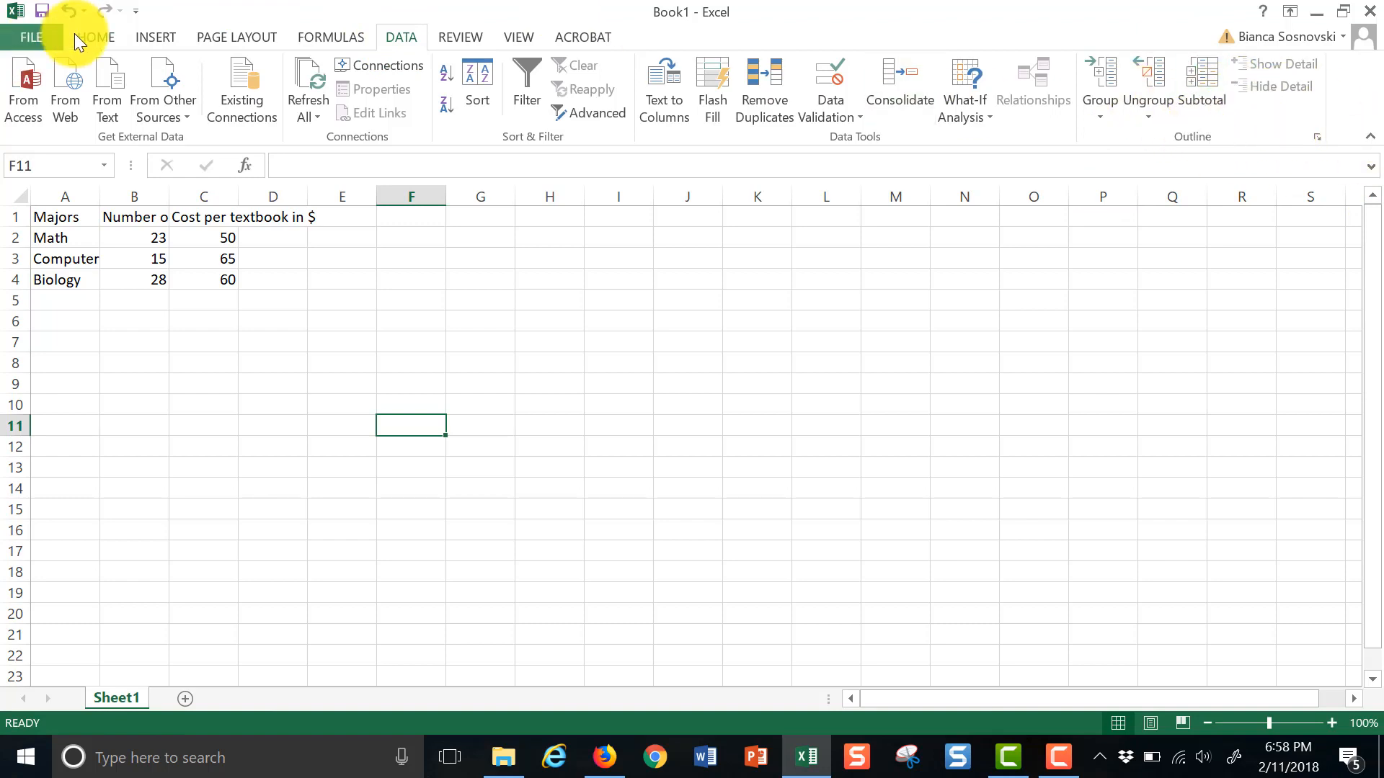
# Enable the Analysis ToolPak and MegaStat add-ins through the add-in management in Excel Options.
pyautogui.click(49, 38)
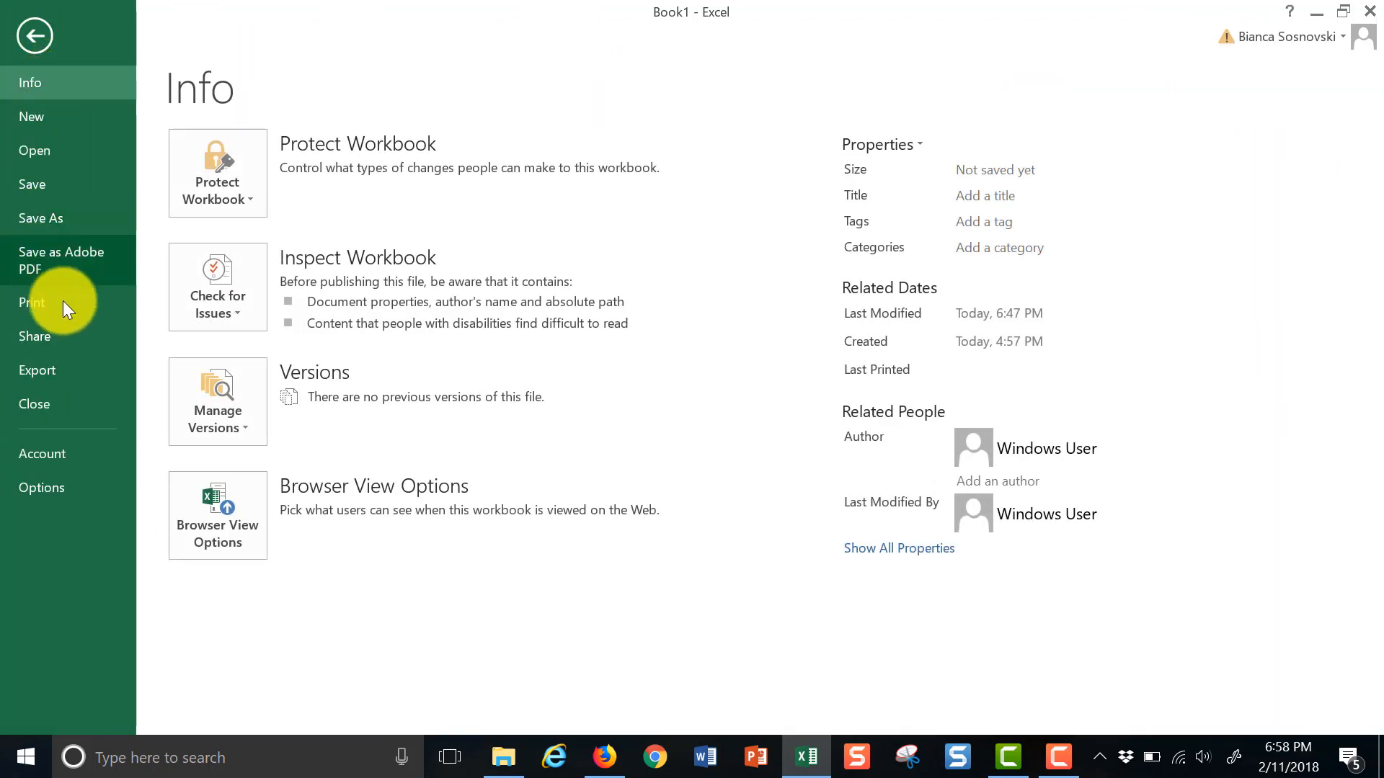
pyautogui.click(62, 481)
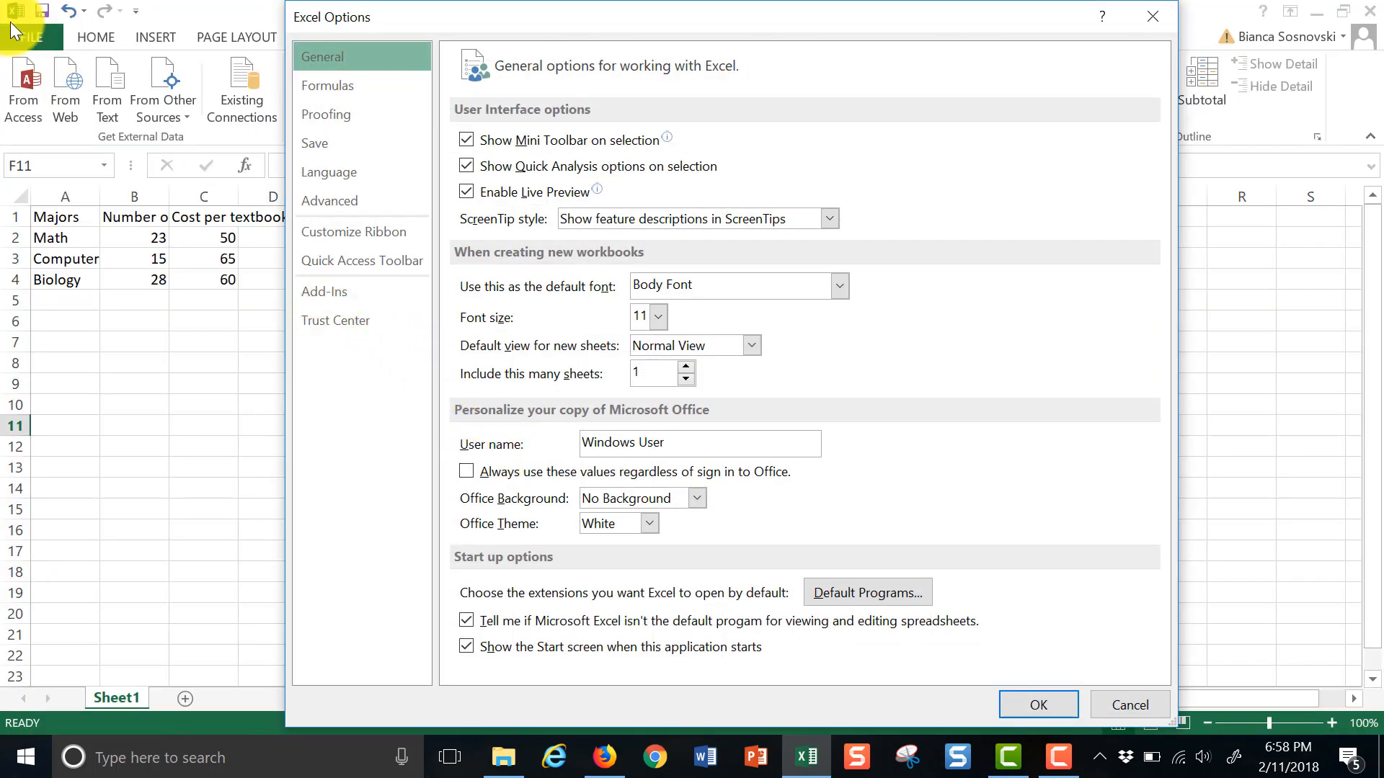
pyautogui.click(328, 302)
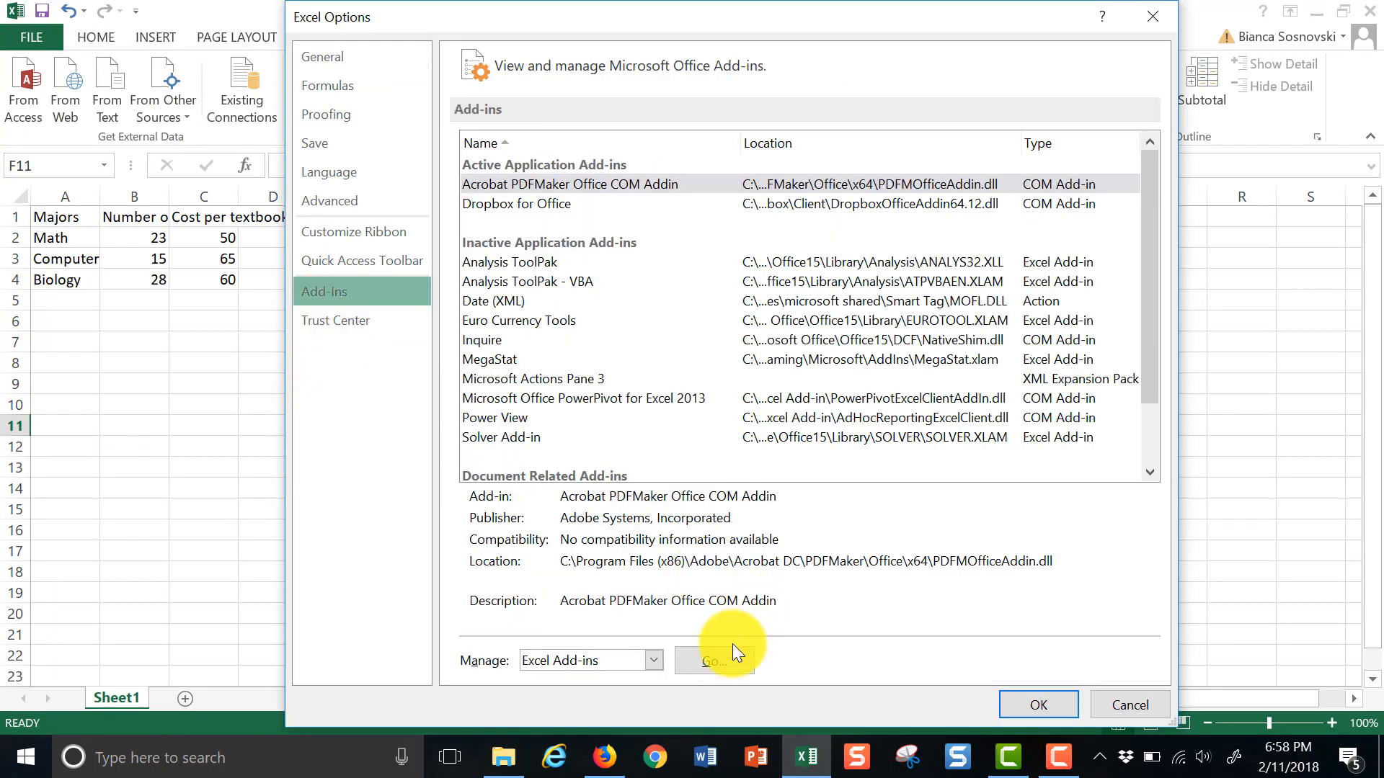
pyautogui.click(717, 659)
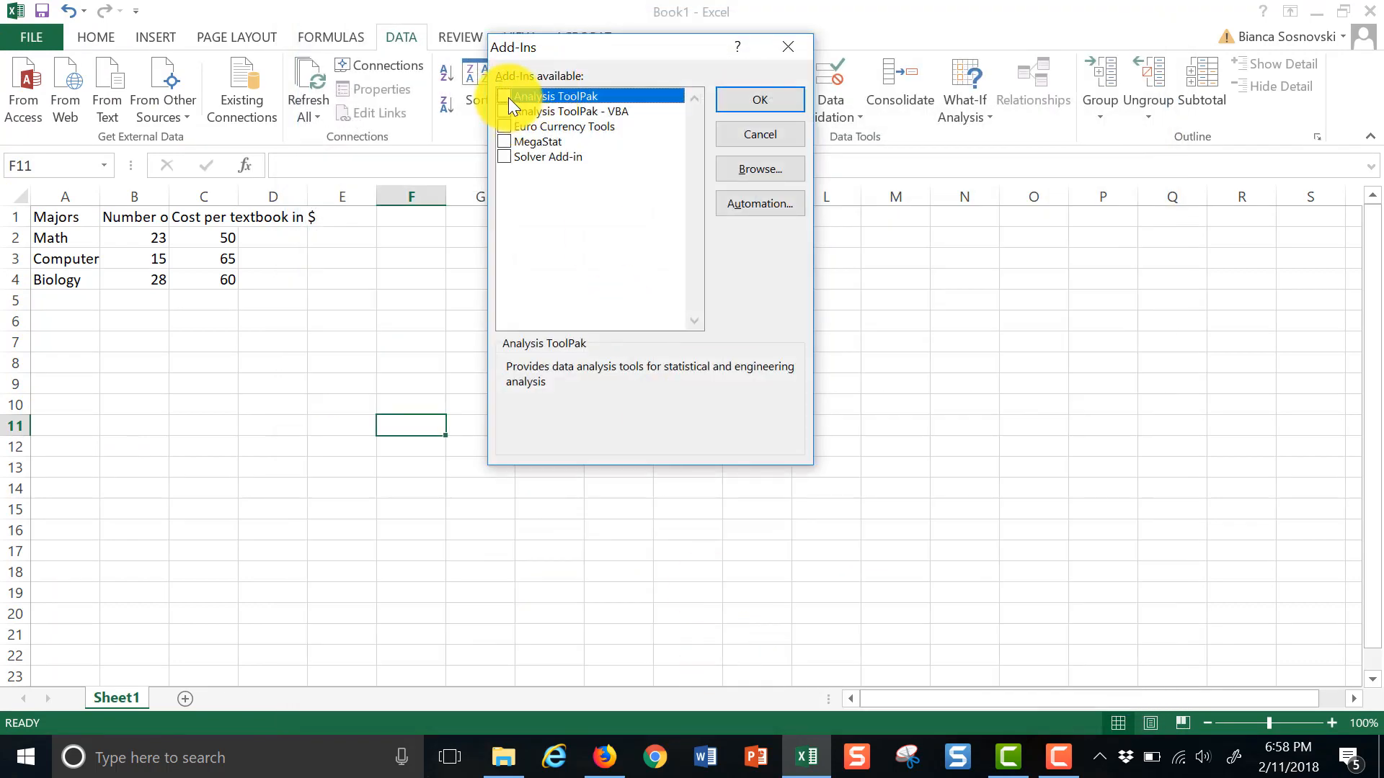
pyautogui.click(503, 142)
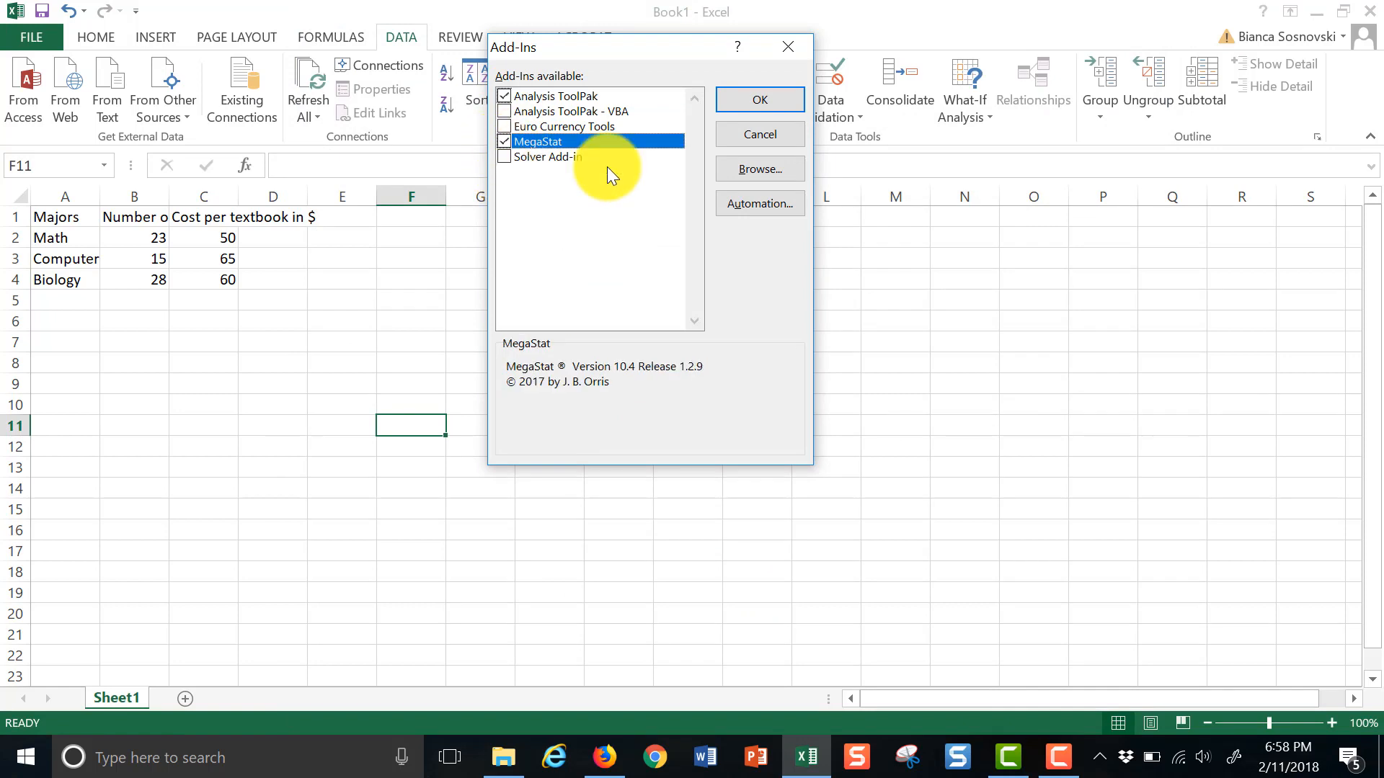
pyautogui.click(747, 100)
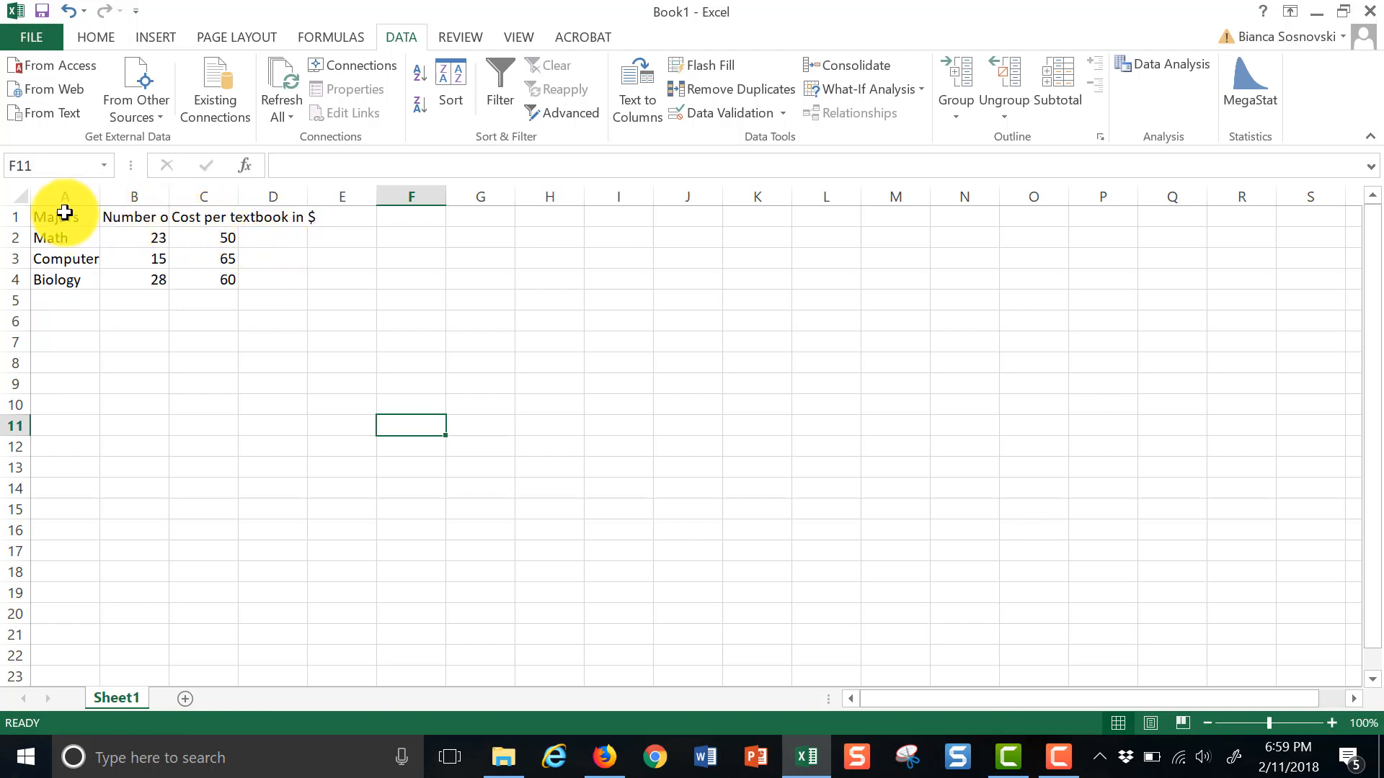
# Wrap the text of the column headings in row 1.
pyautogui.click(20, 214)
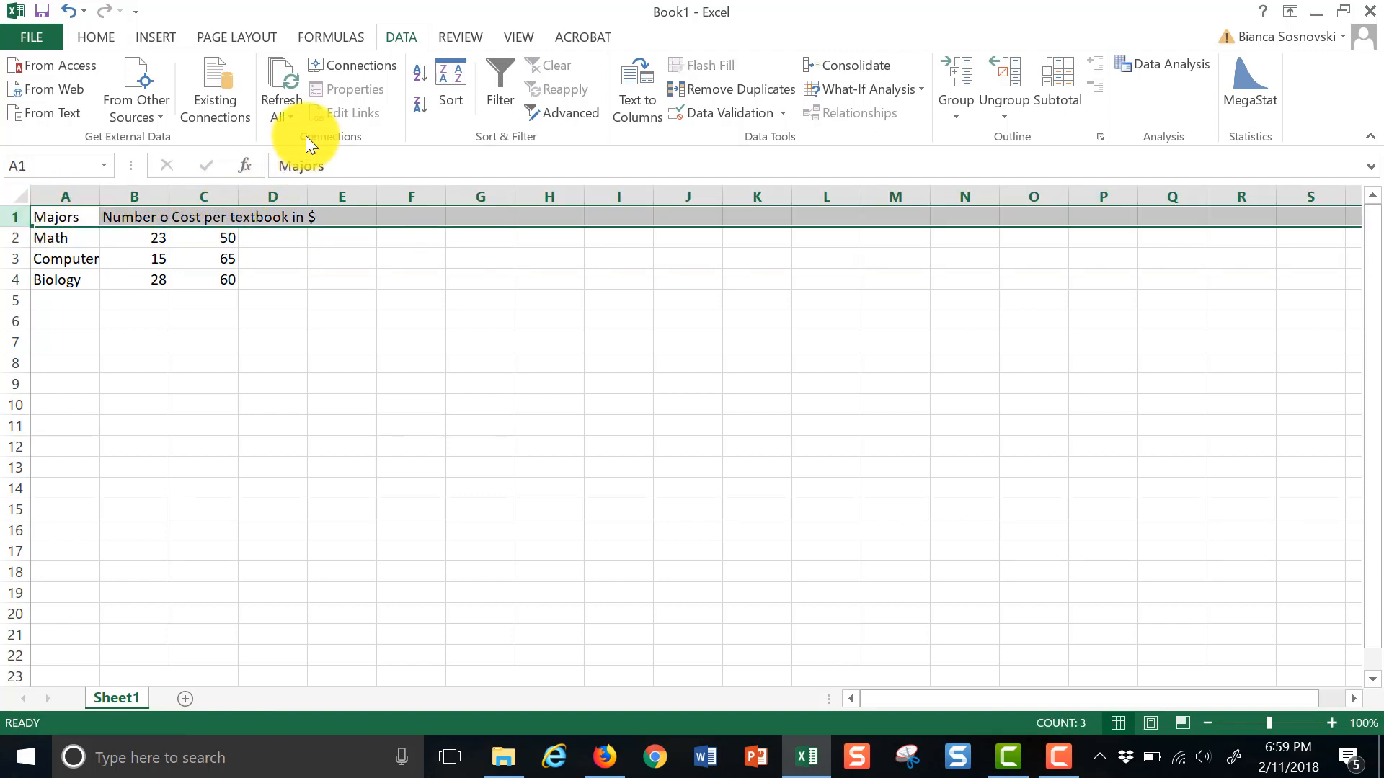
pyautogui.click(86, 35)
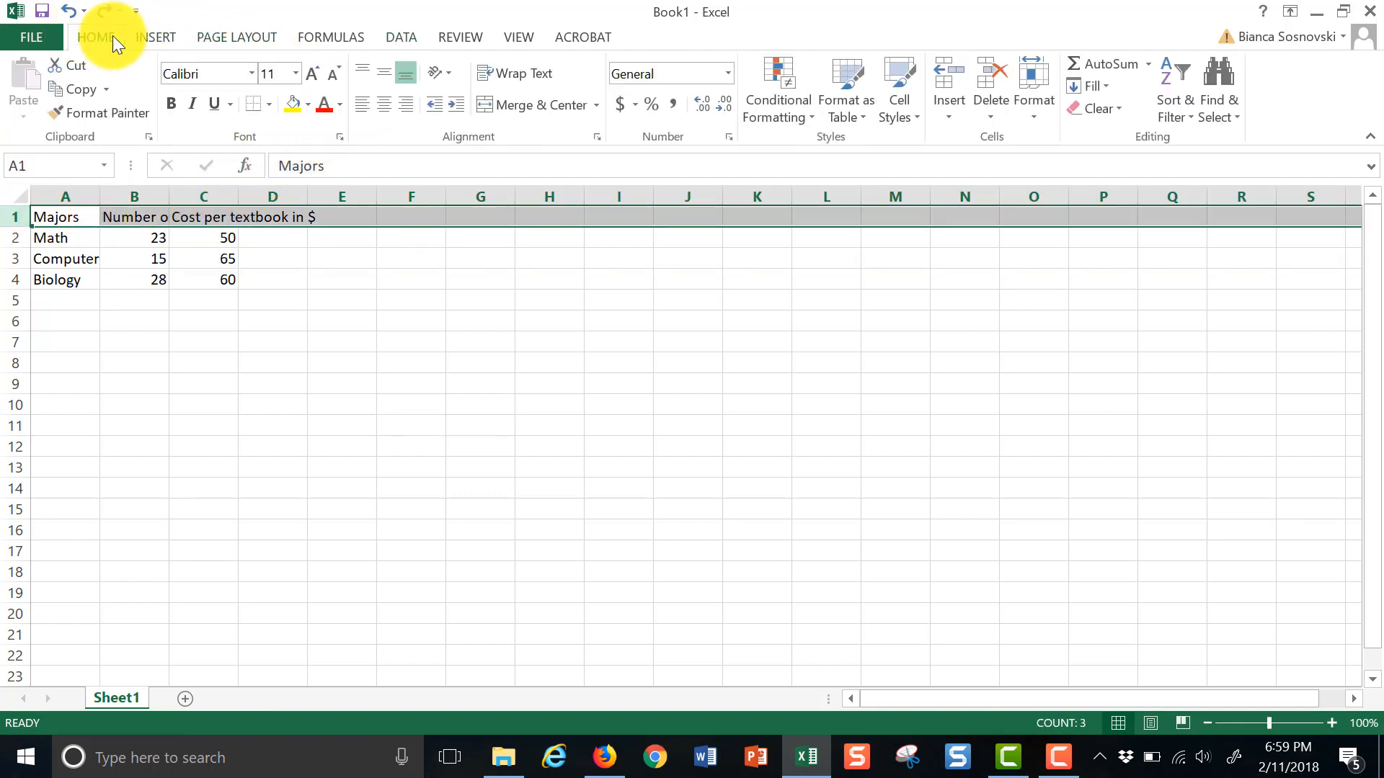
pyautogui.click(509, 75)
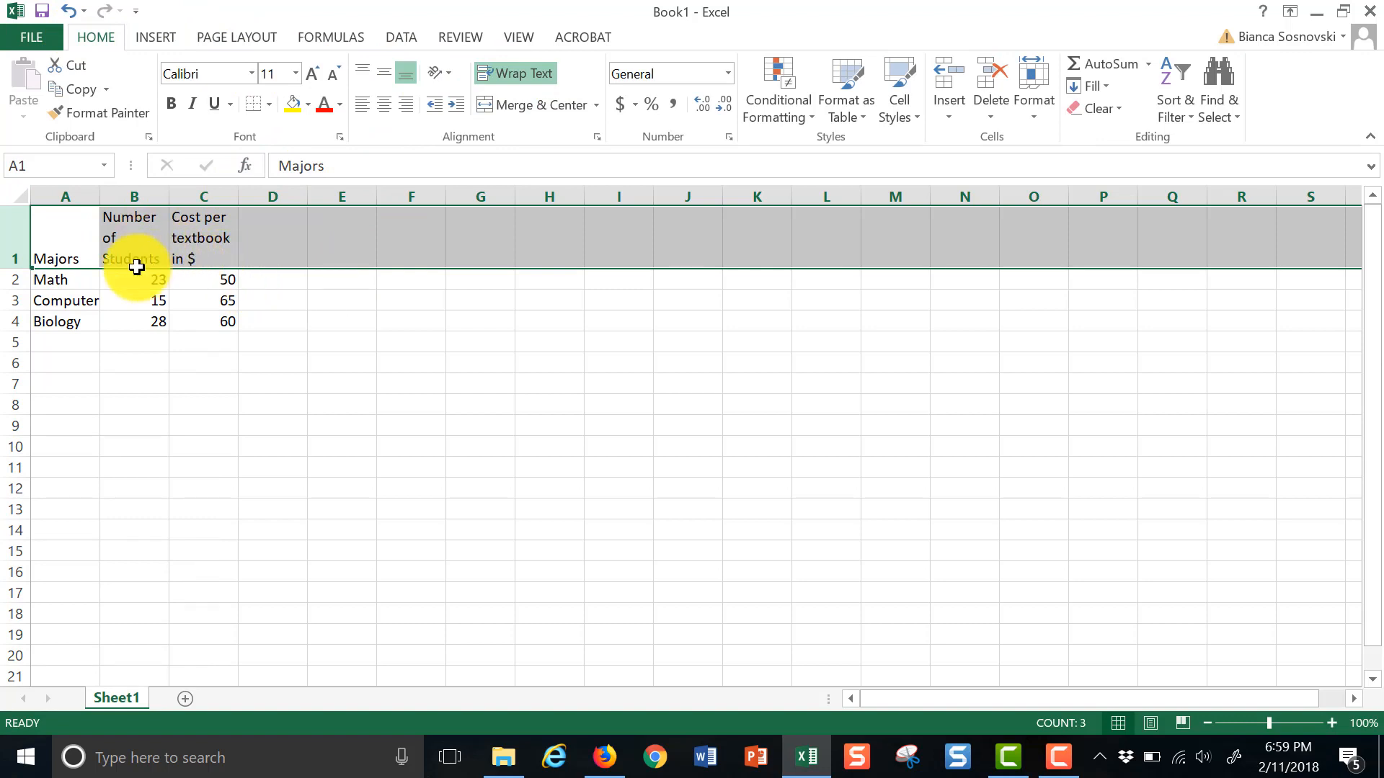
pyautogui.click(138, 380)
pyautogui.click(64, 259)
pyautogui.moveTo(109, 251); pyautogui.dragTo(192, 247)
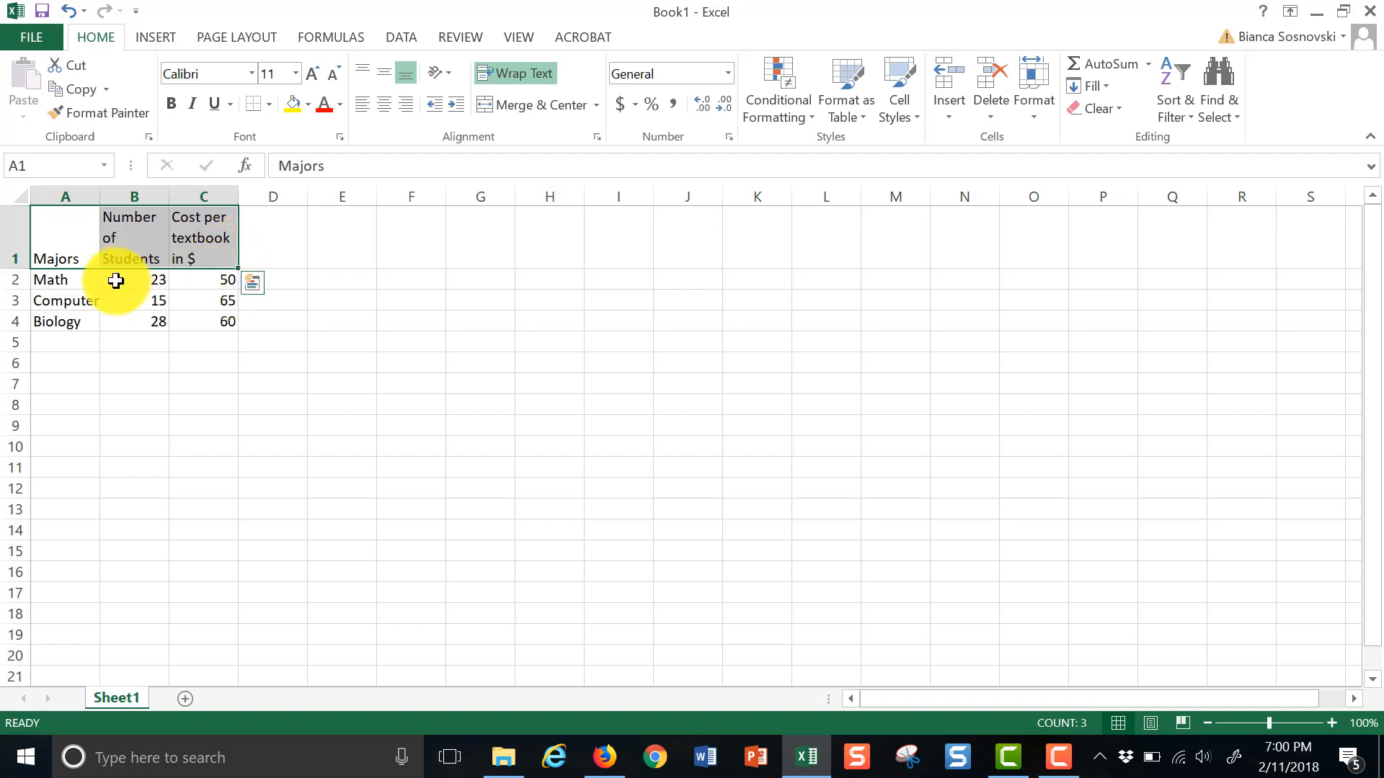
pyautogui.click(279, 348)
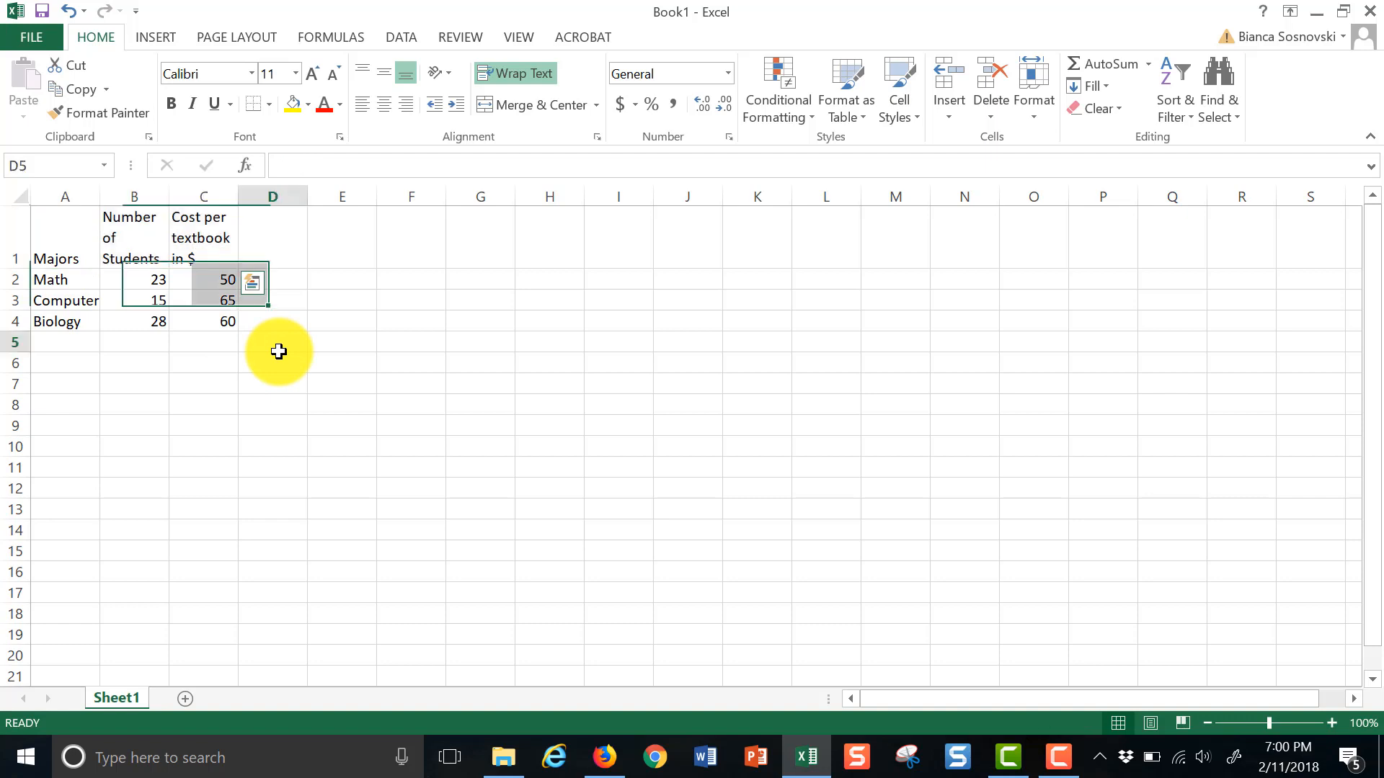
pyautogui.click(221, 349)
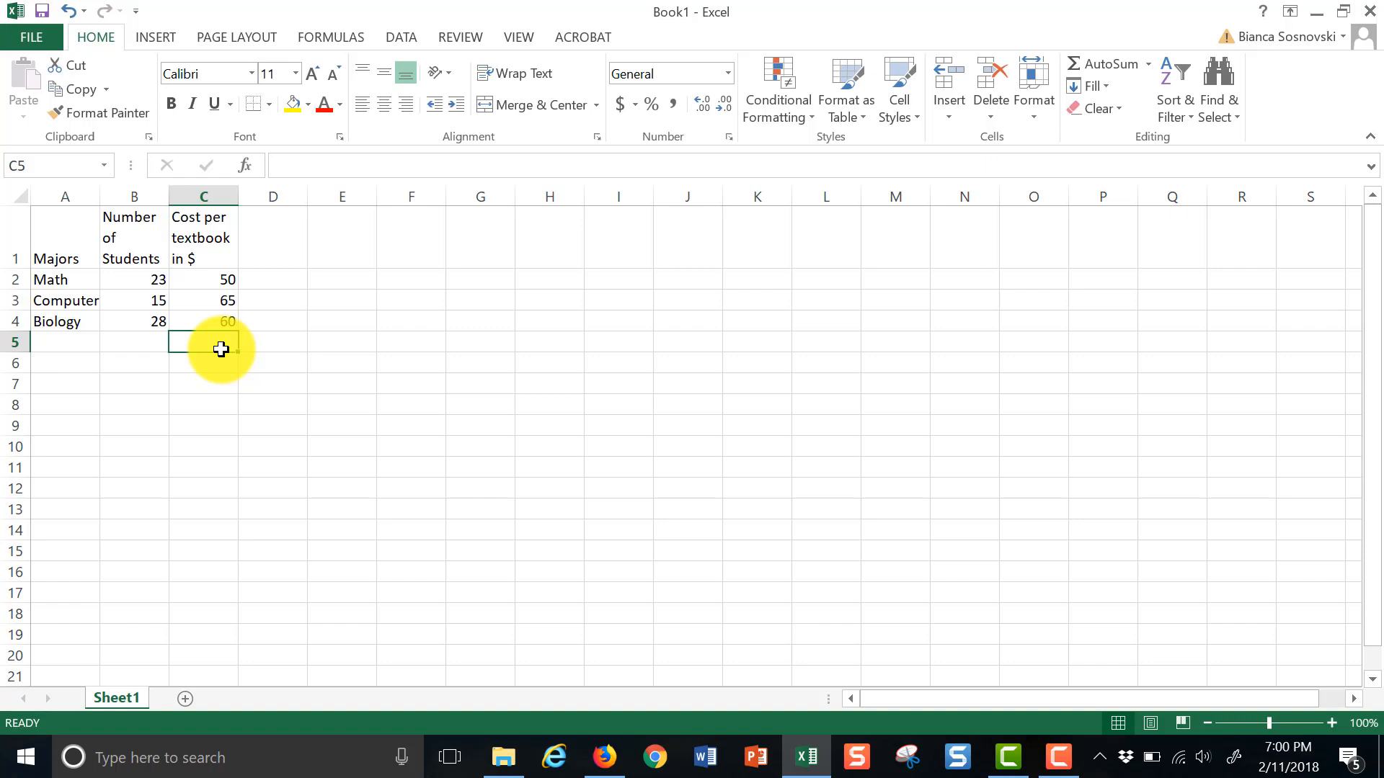
# Enter the formula =sum(B2:B4) in cell B5 to add up the number of students.
pyautogui.click(148, 347)
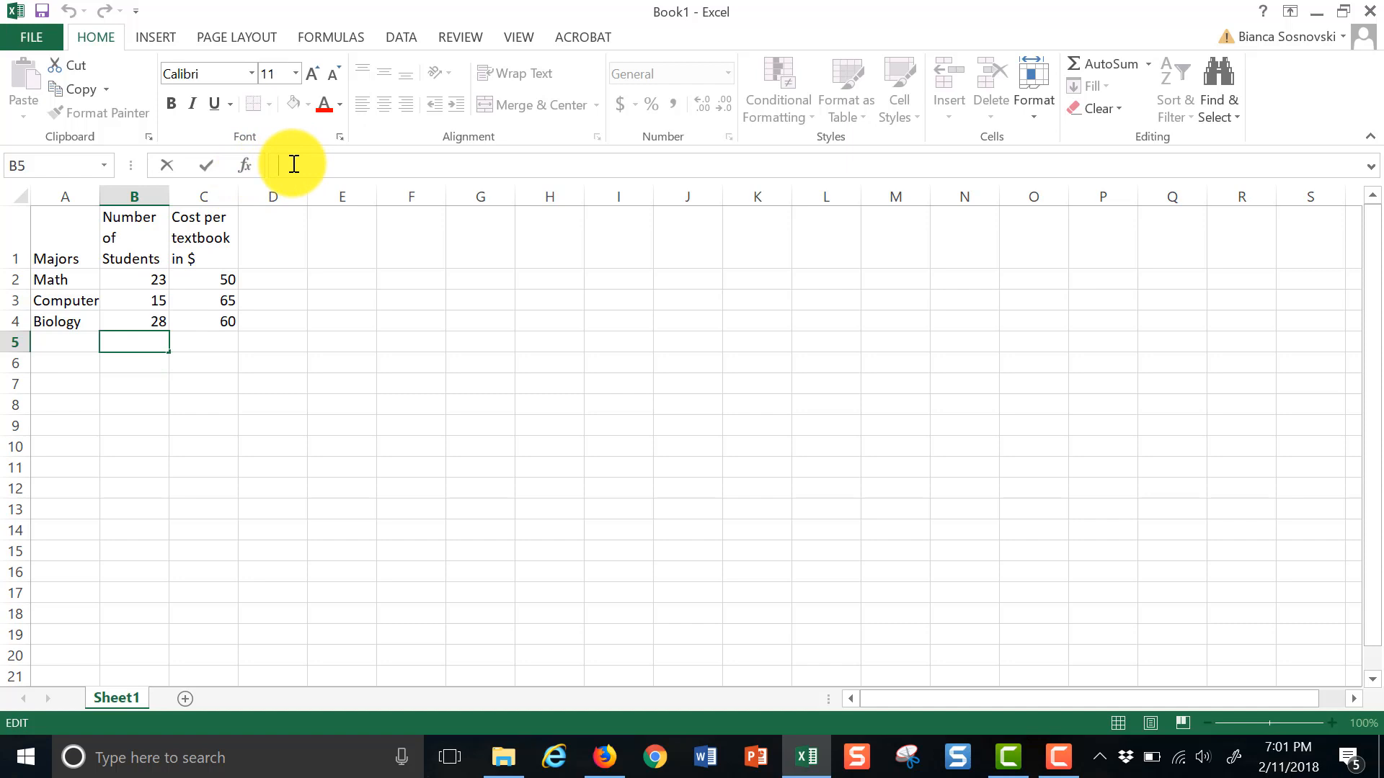
pyautogui.write('=')
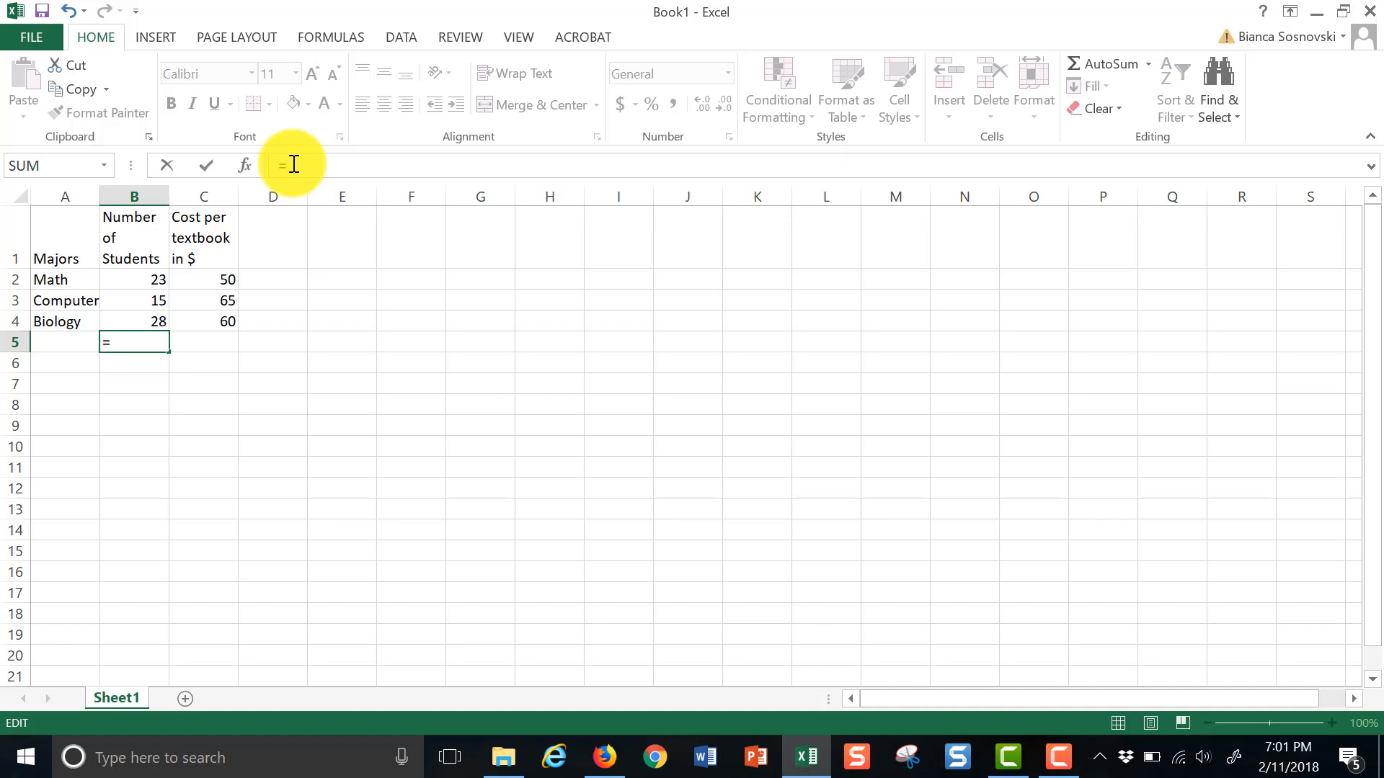
pyautogui.write('sum')
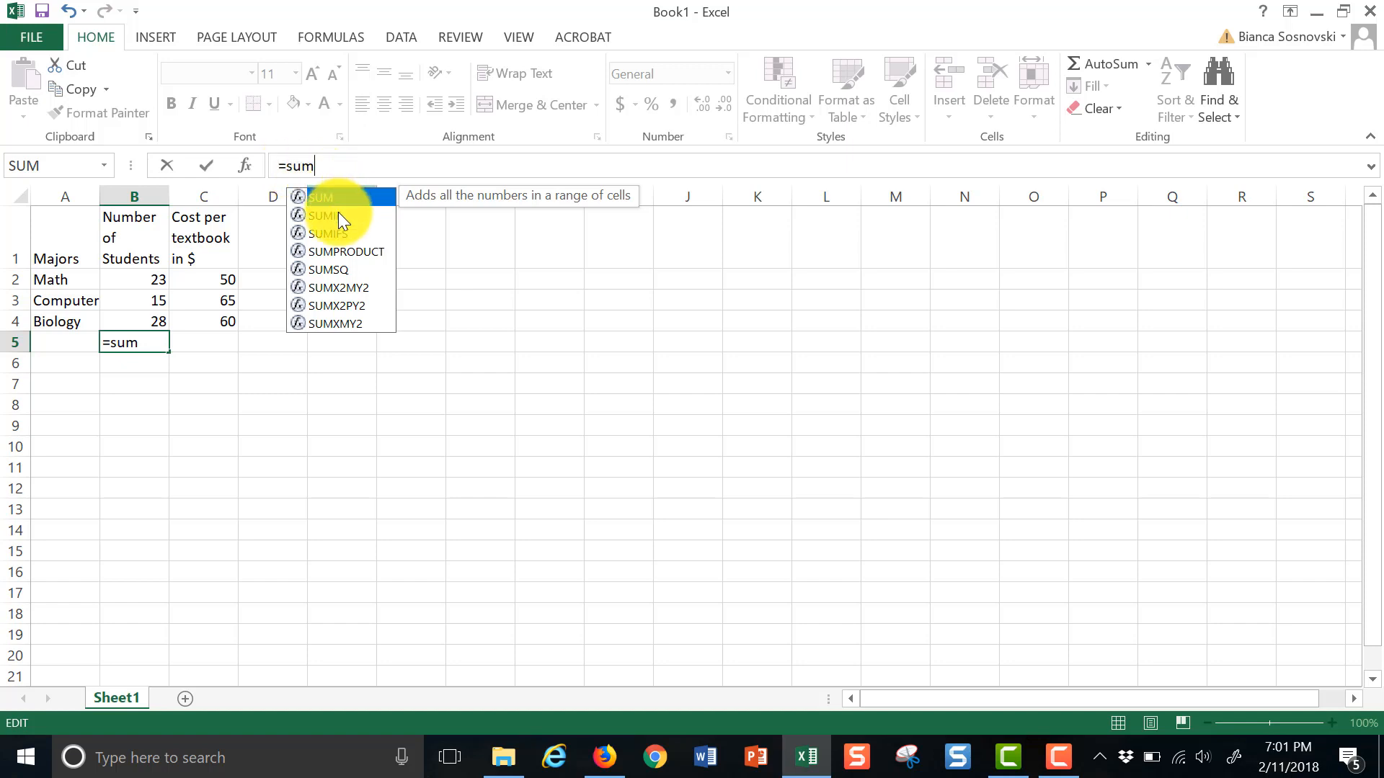
pyautogui.click(338, 167)
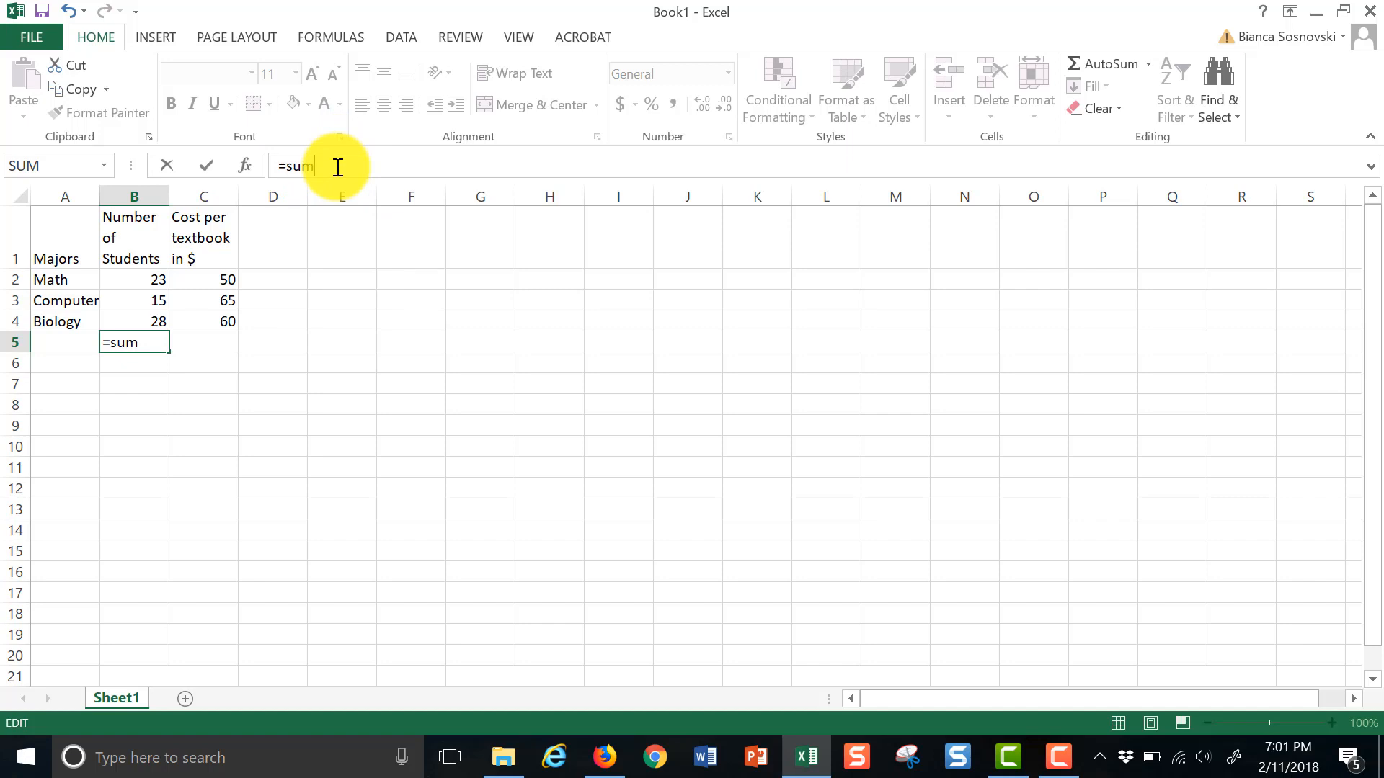
pyautogui.write('(')
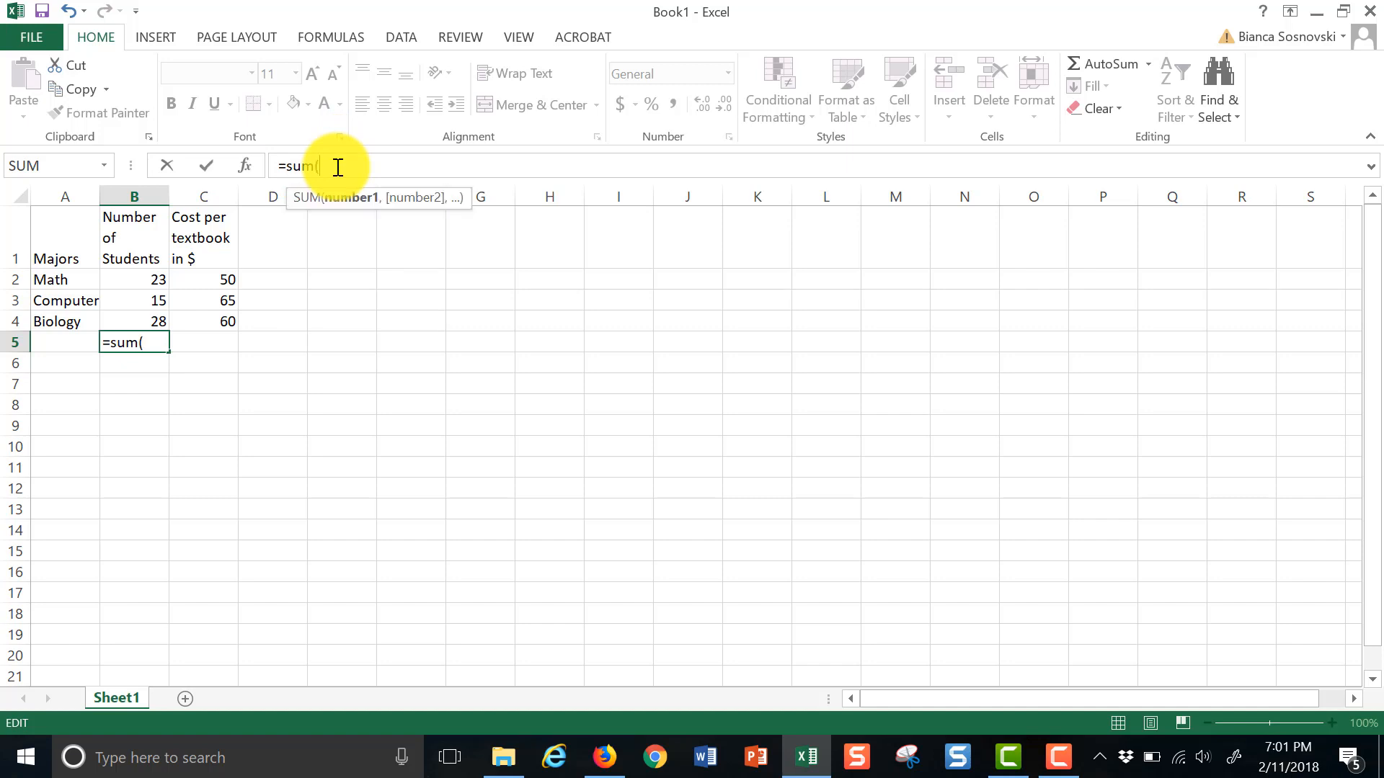
pyautogui.click(142, 276)
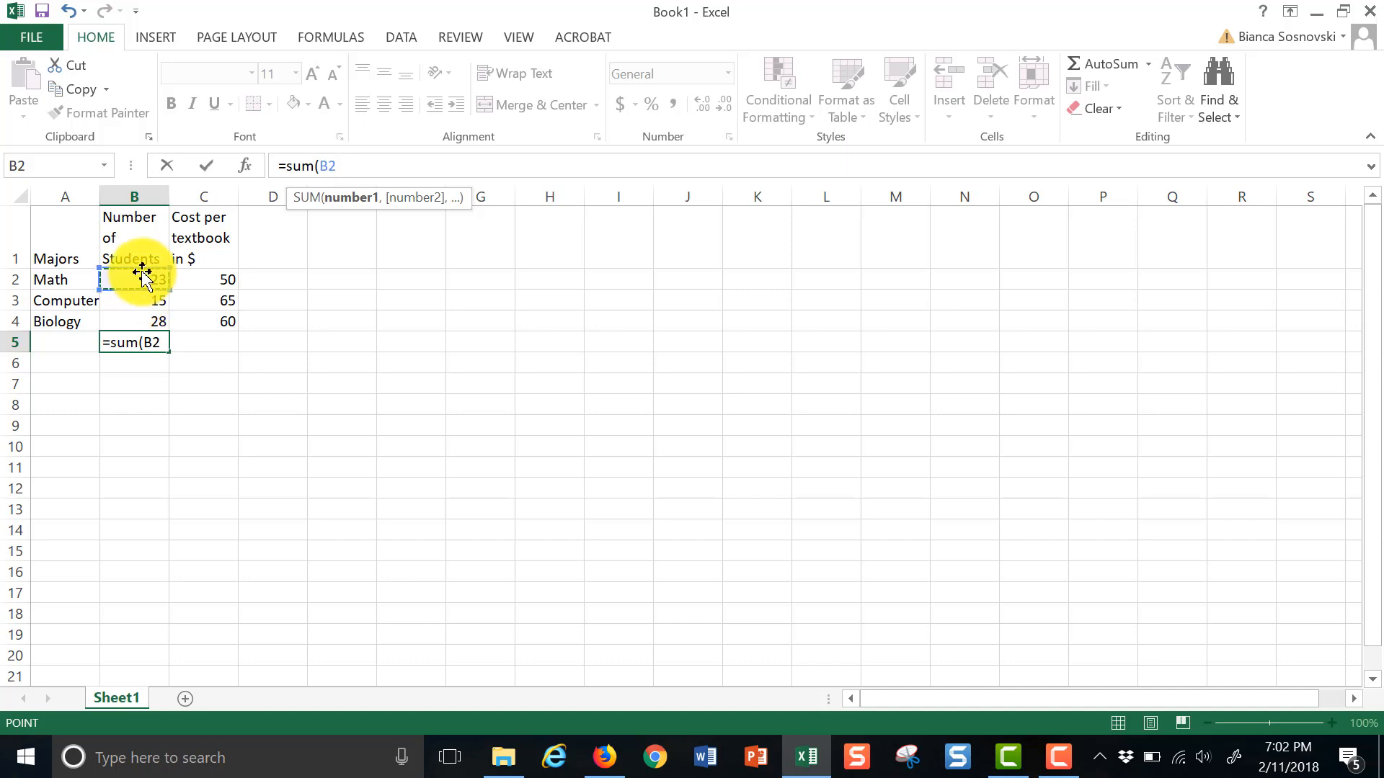
pyautogui.moveTo(136, 275); pyautogui.dragTo(140, 316)
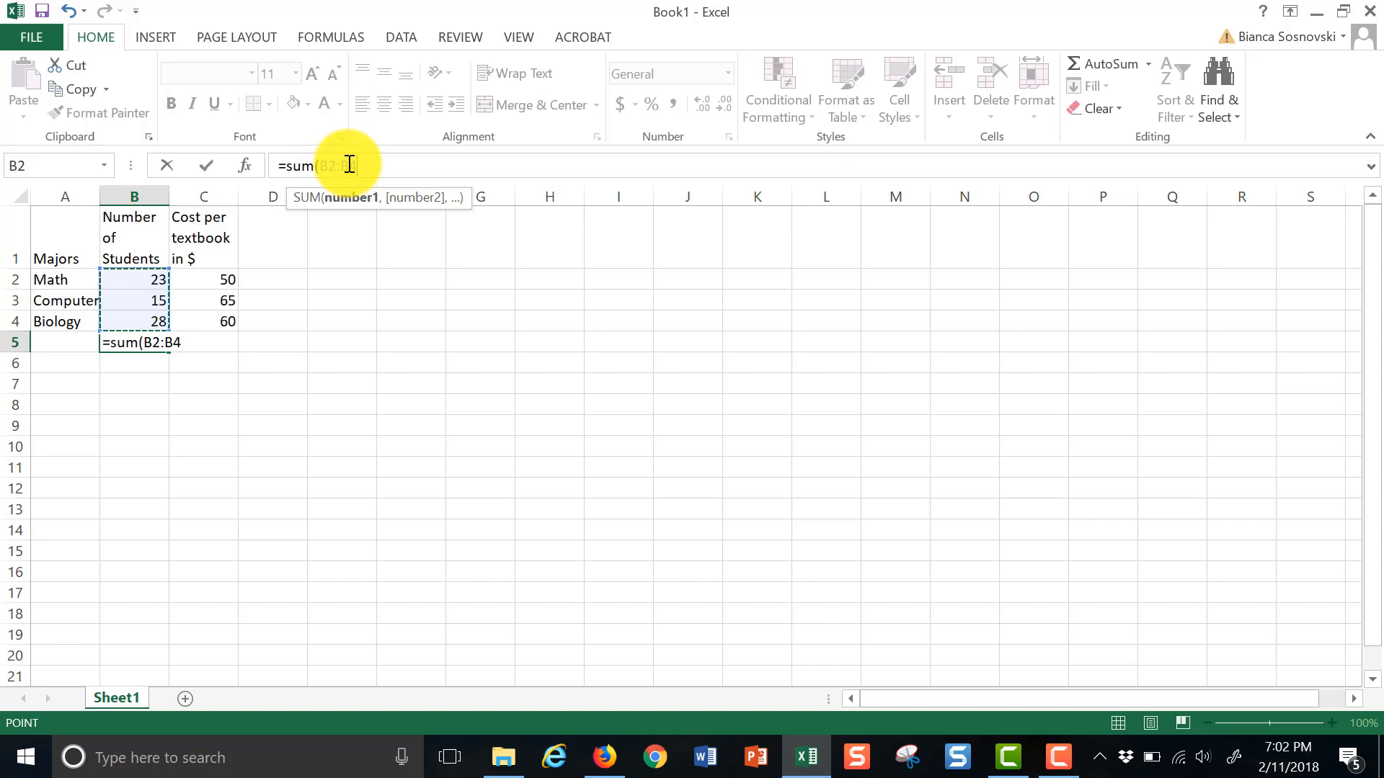
pyautogui.write(')')
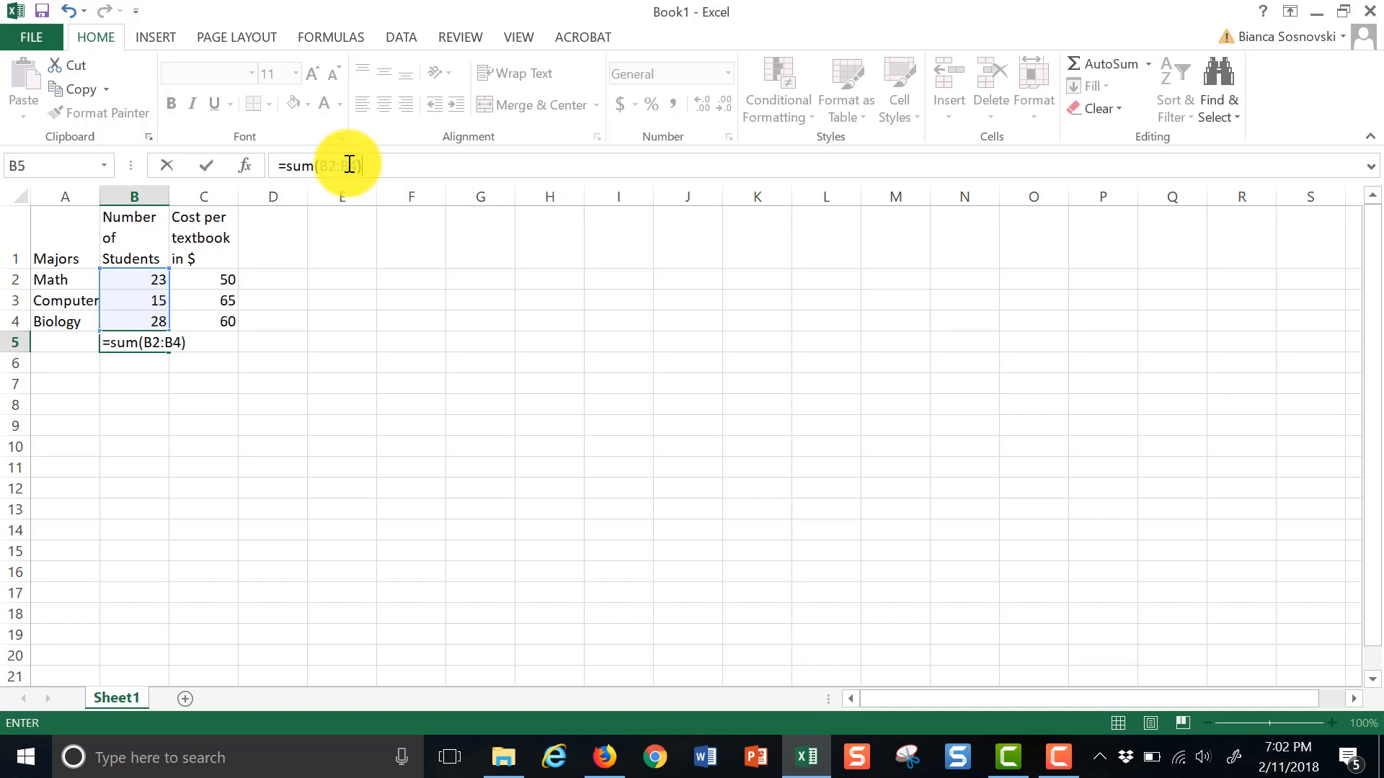
pyautogui.press('Return')
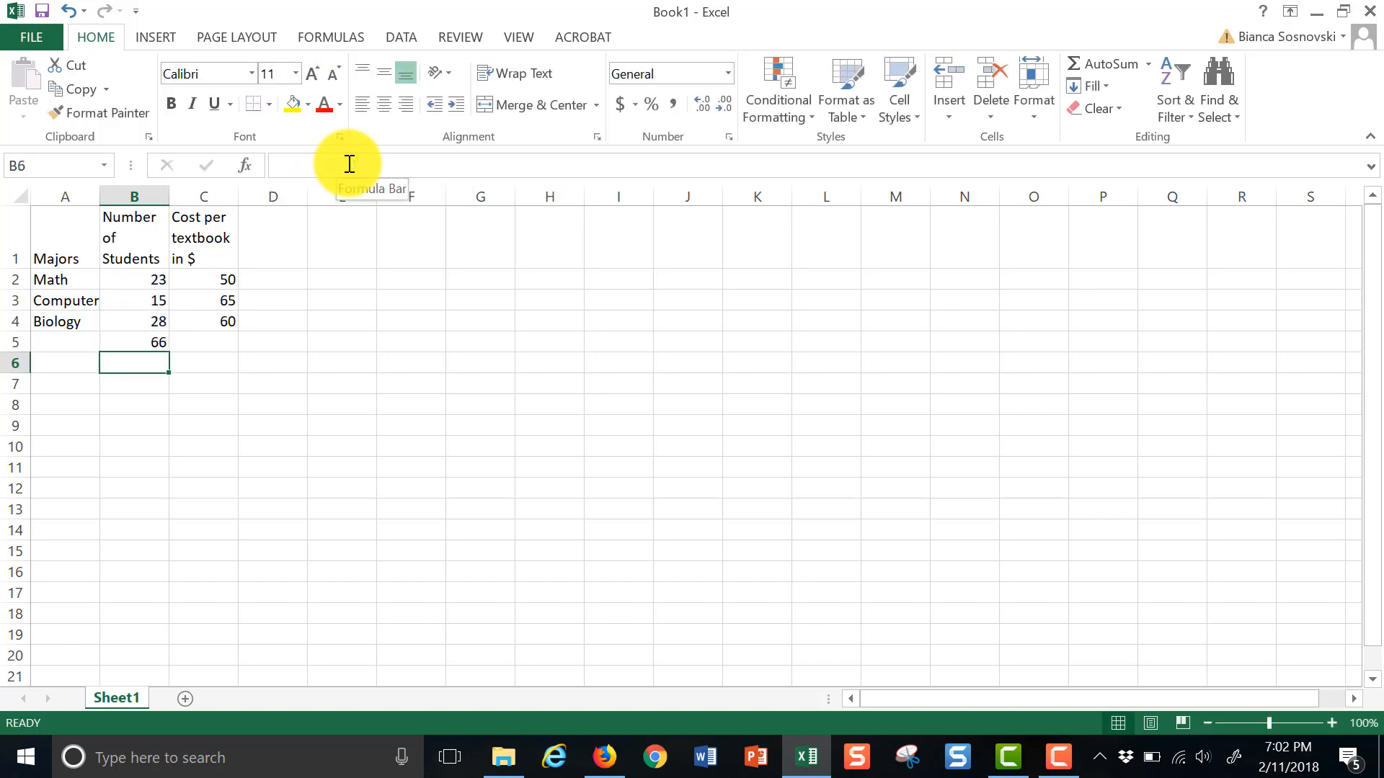
# Label the sum row by entering "total" in cell A5.
pyautogui.click(85, 341)
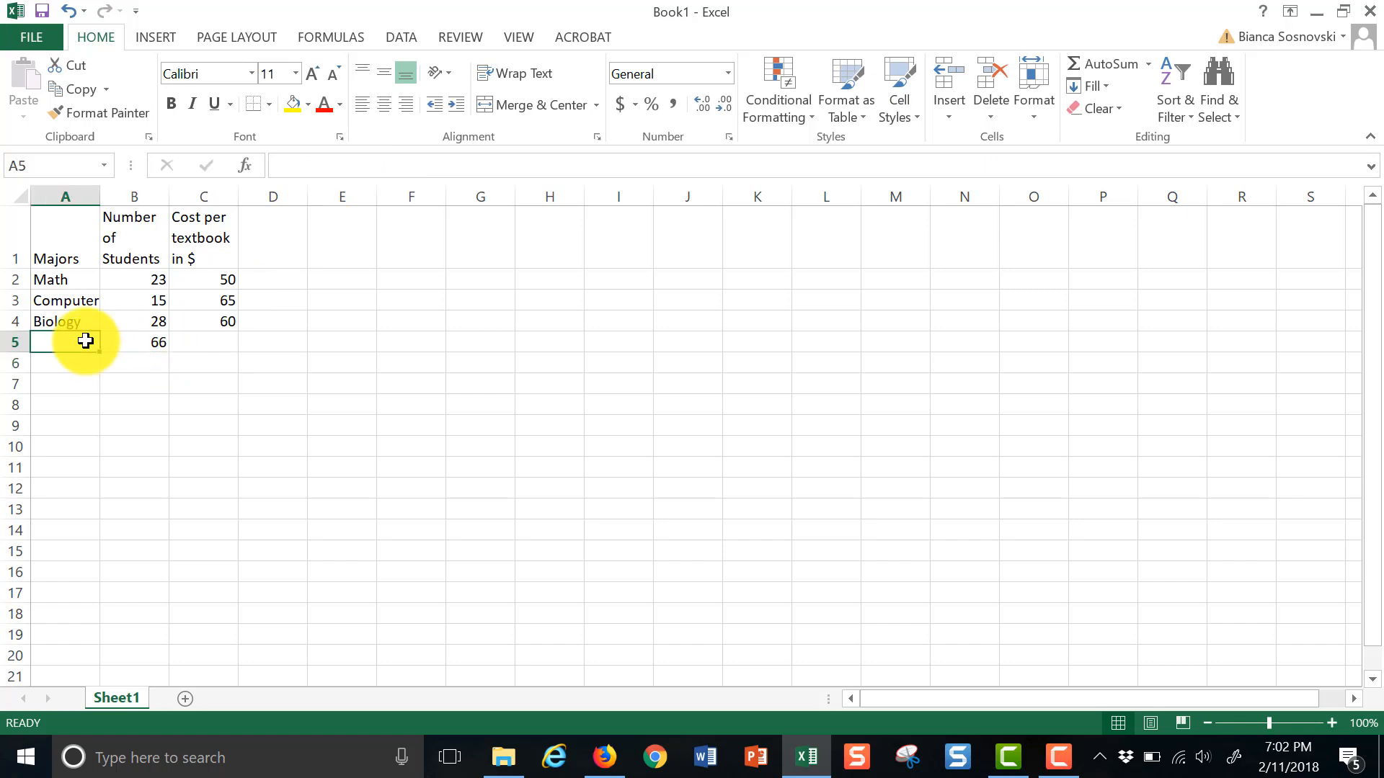
pyautogui.write('total')
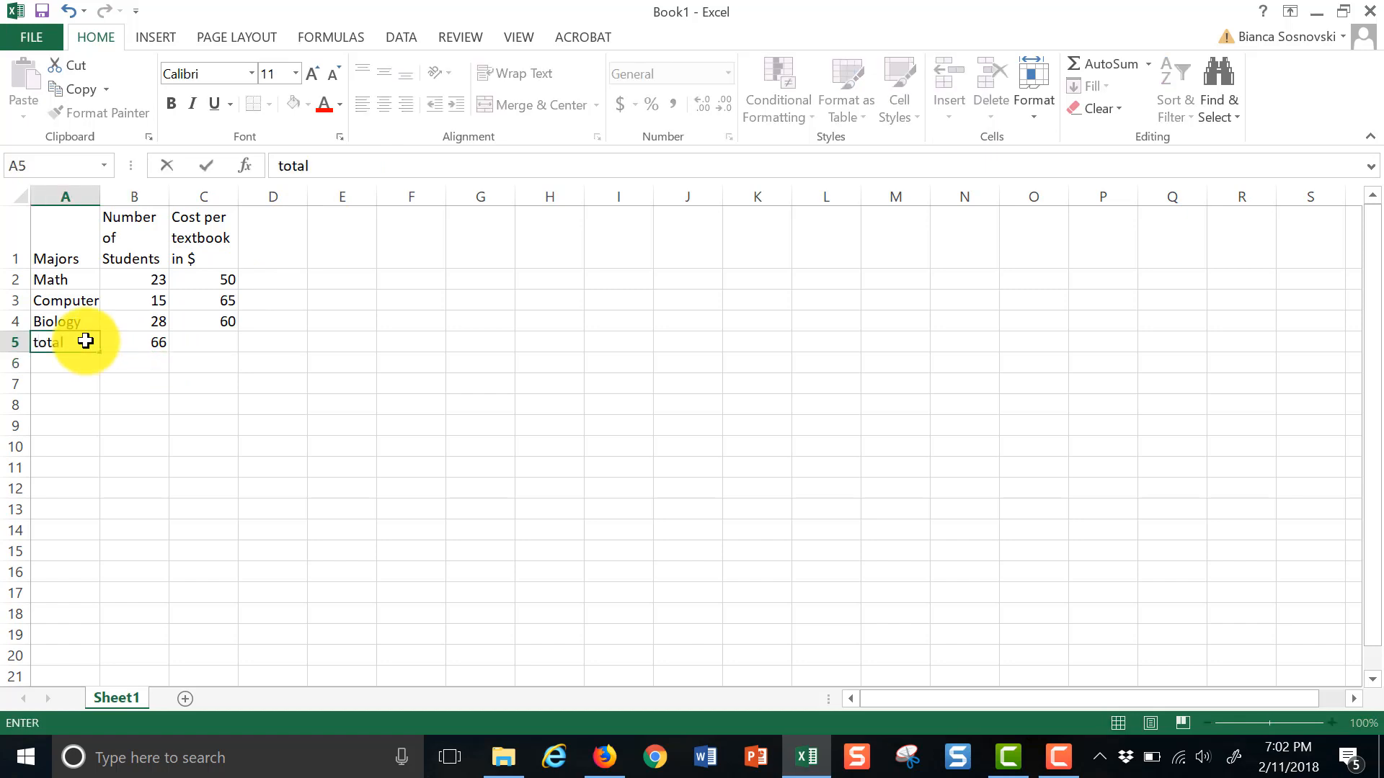
pyautogui.click(116, 383)
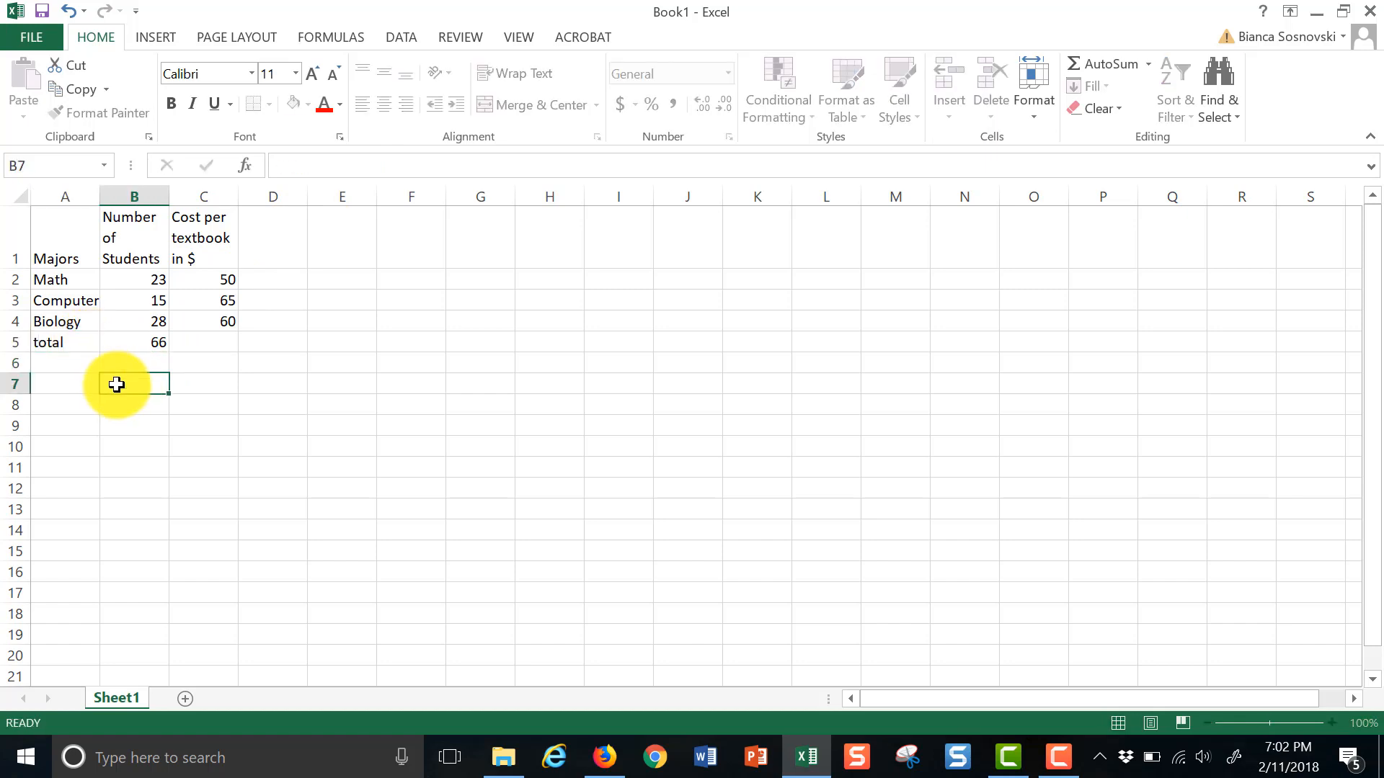
# Total the textbook costs in cell C5 with AutoSum over the range C2:C4.
pyautogui.click(220, 343)
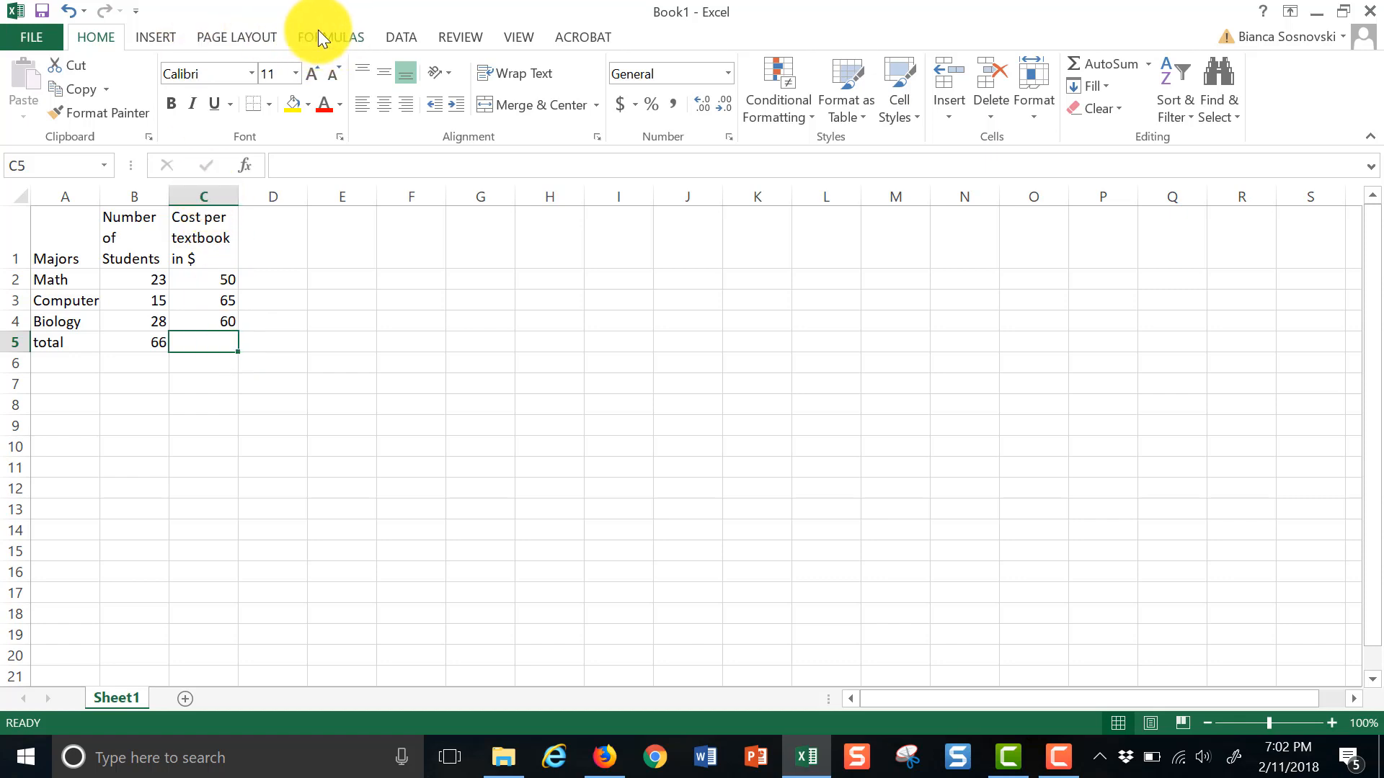
pyautogui.click(340, 39)
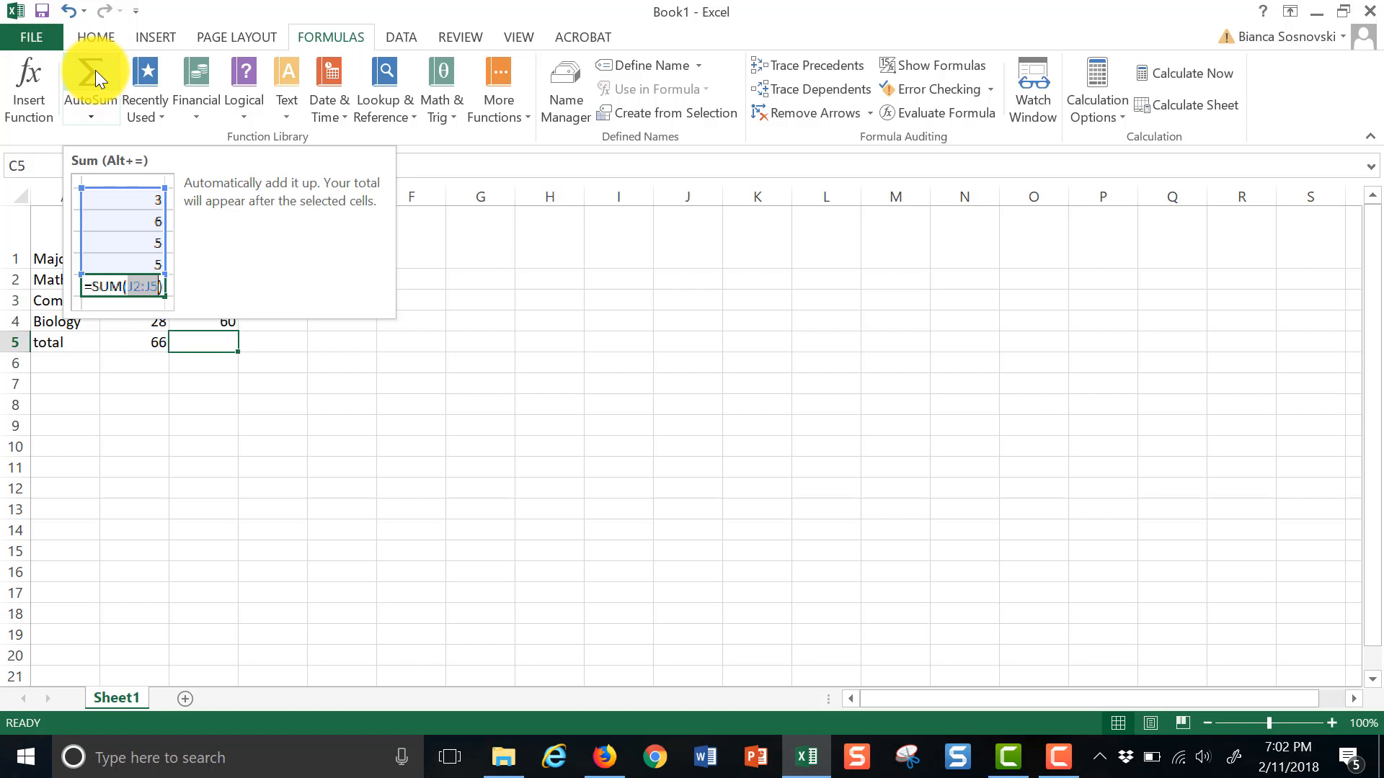
pyautogui.click(690, 611)
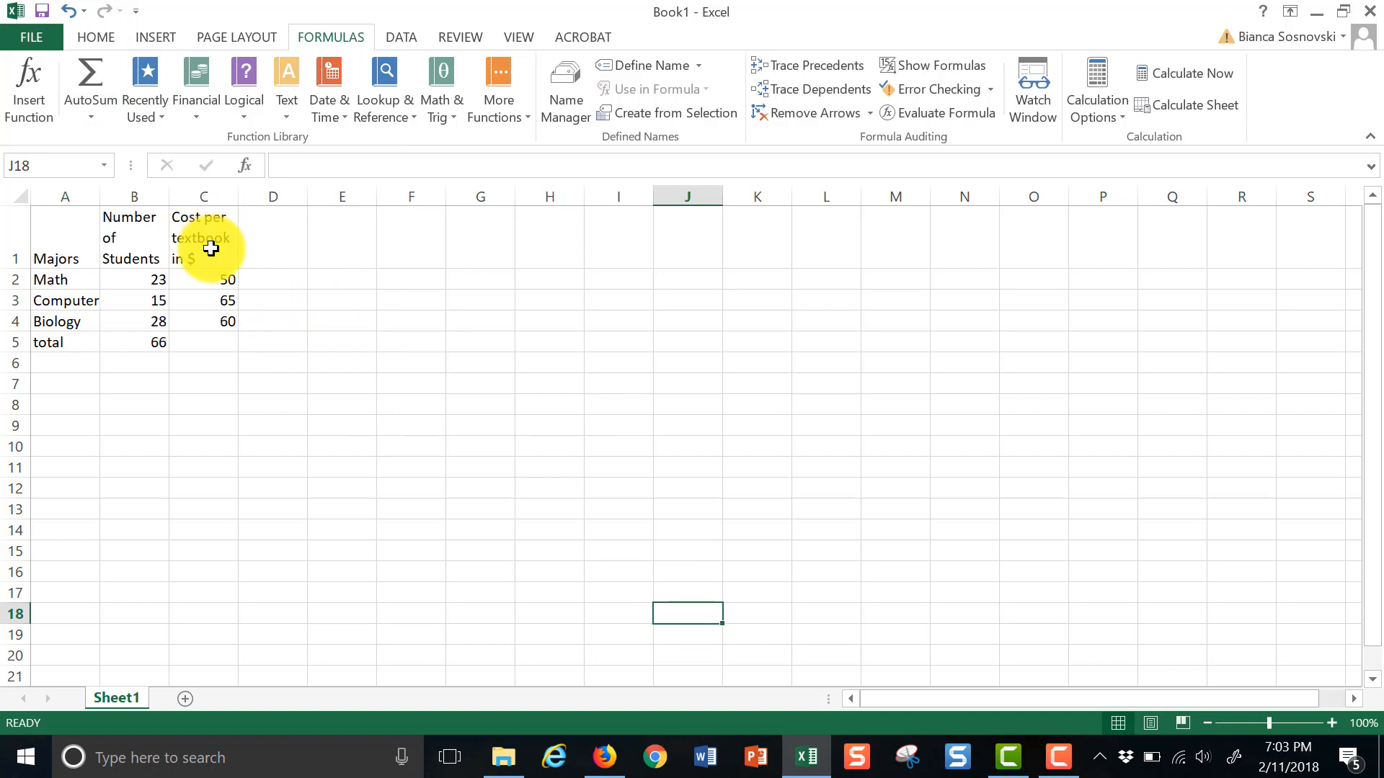
pyautogui.click(208, 344)
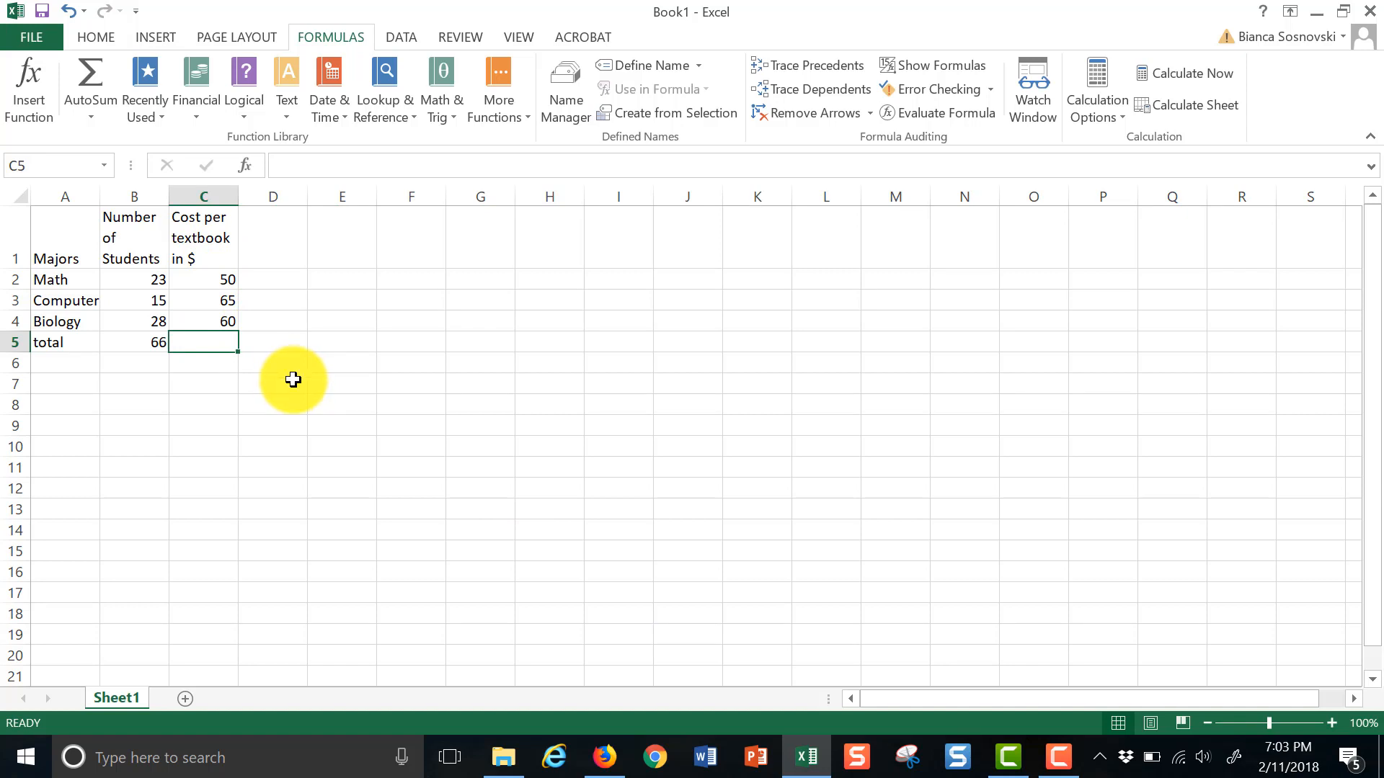
pyautogui.click(81, 65)
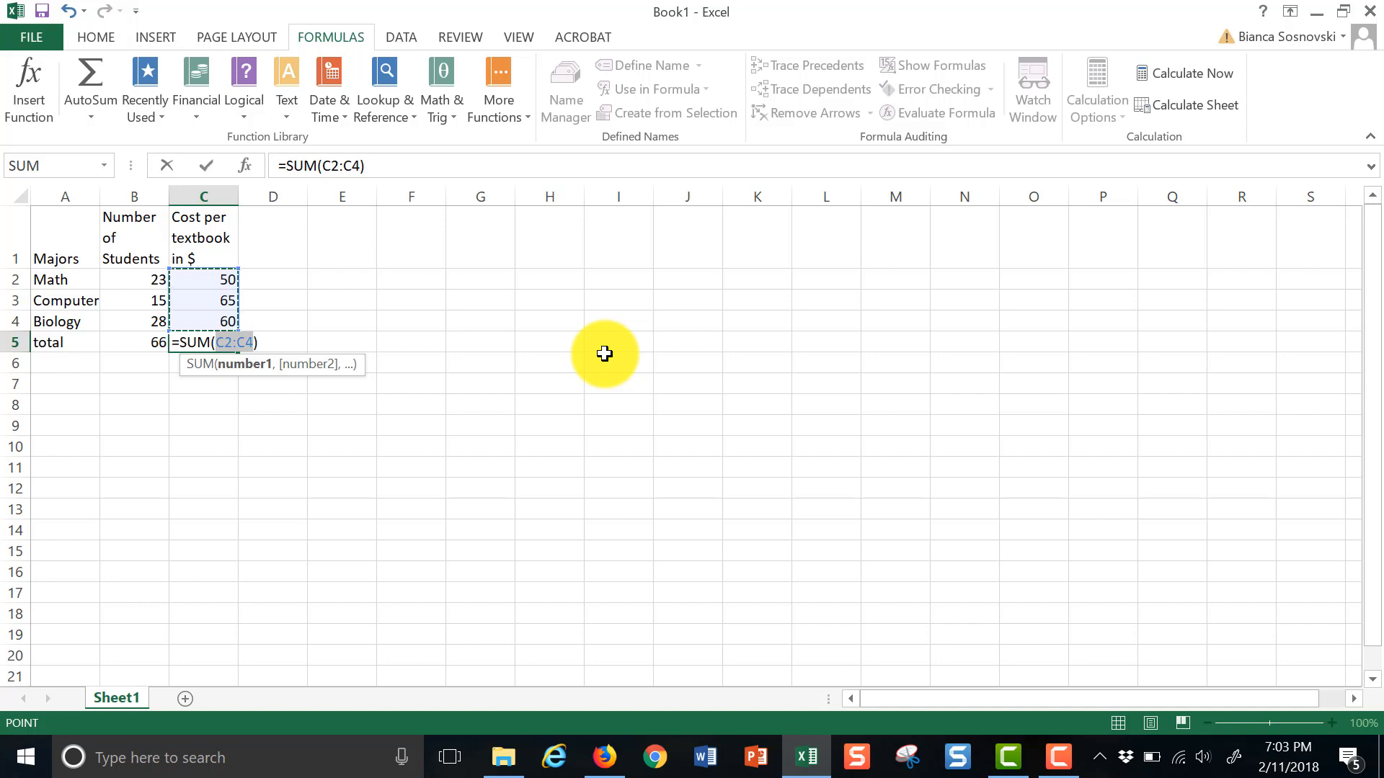
pyautogui.press('Return')
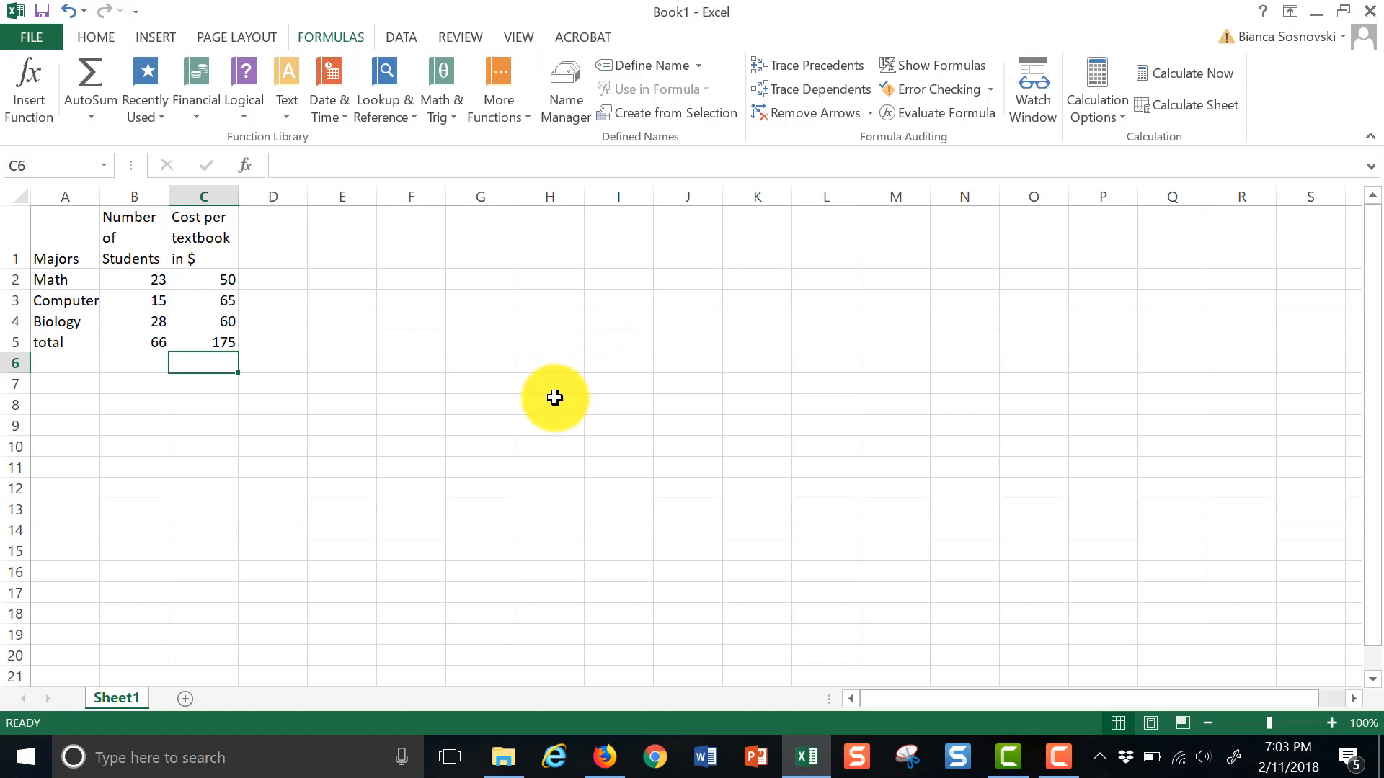
# Enter 2+4 without an equals sign in the empty cell F2.
pyautogui.click(410, 282)
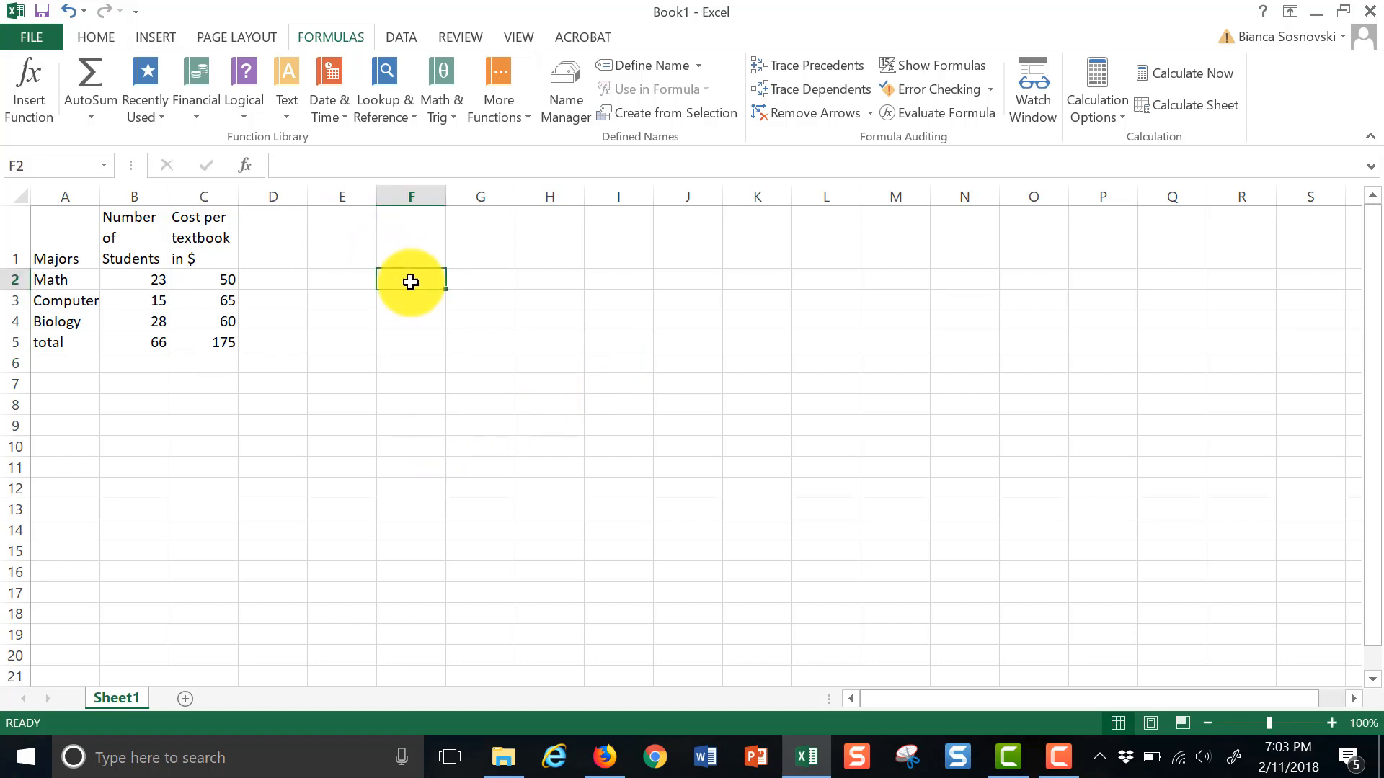
pyautogui.write('2+4')
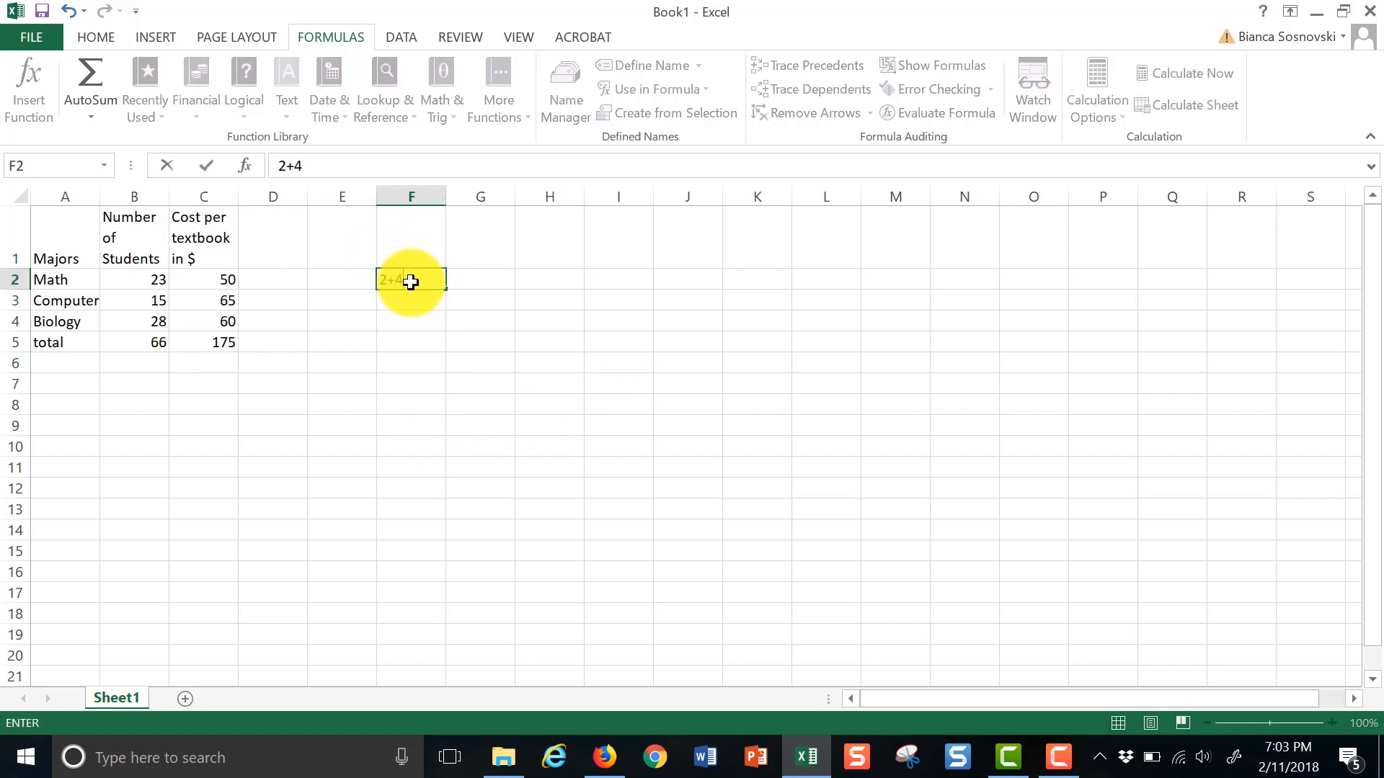
pyautogui.press('Return')
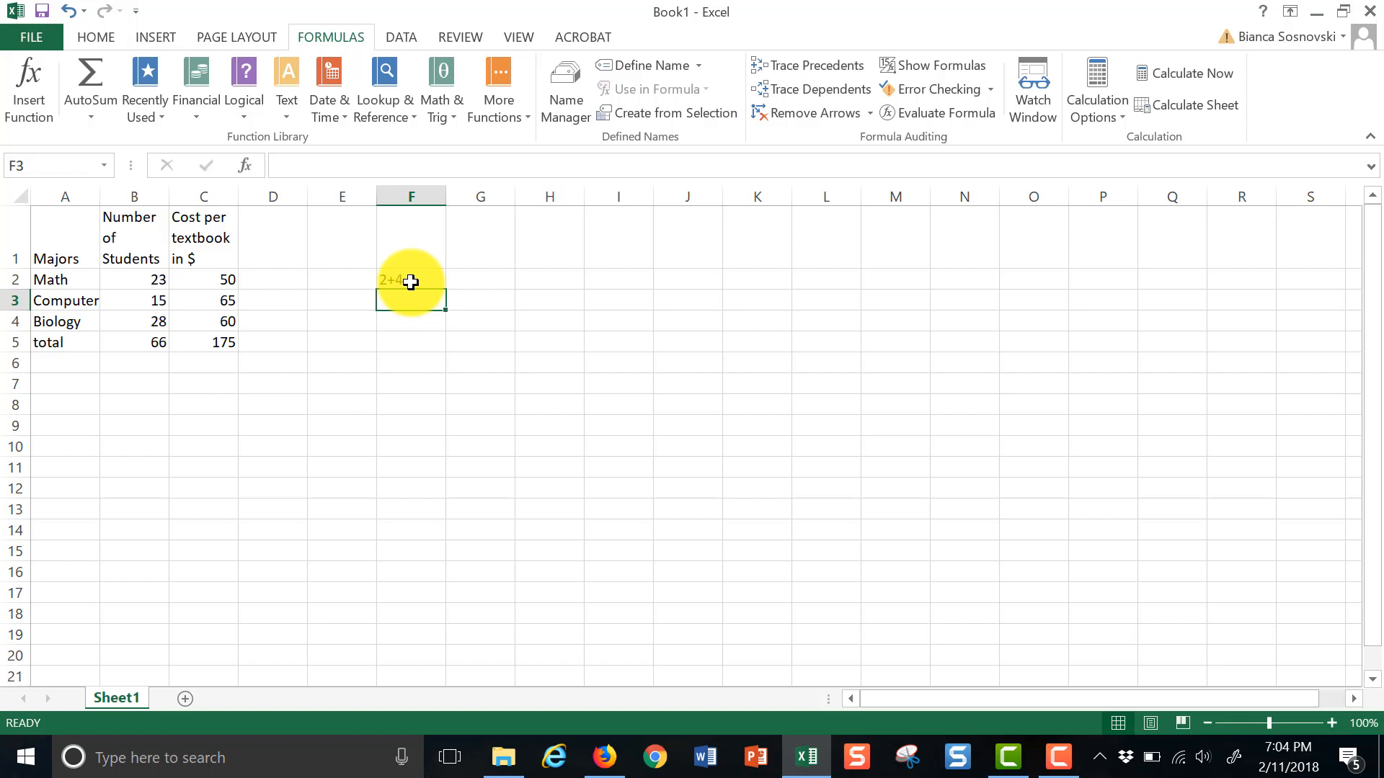
# Turn the entry in cell F2 into a formula by adding an equals sign so that it reads =2+4.
pyautogui.click(410, 282)
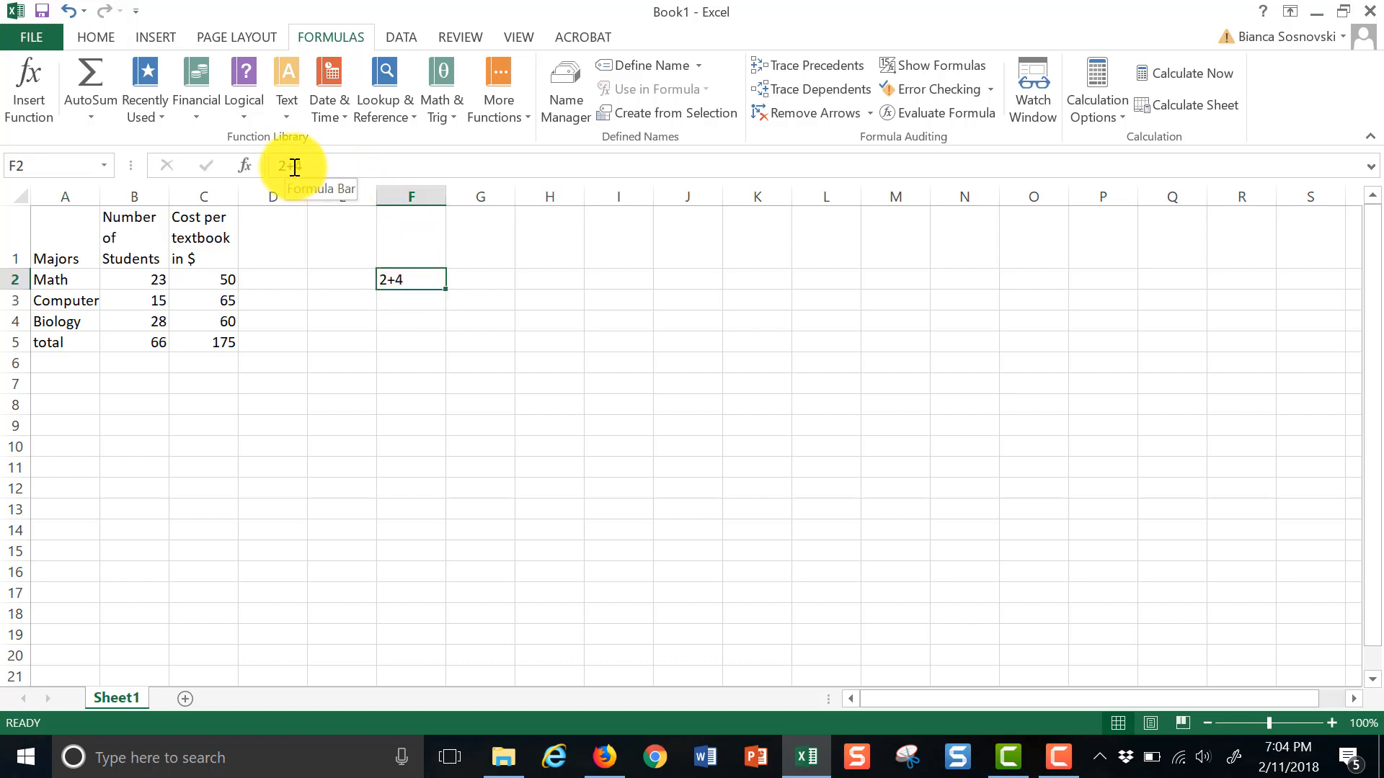
pyautogui.click(271, 165)
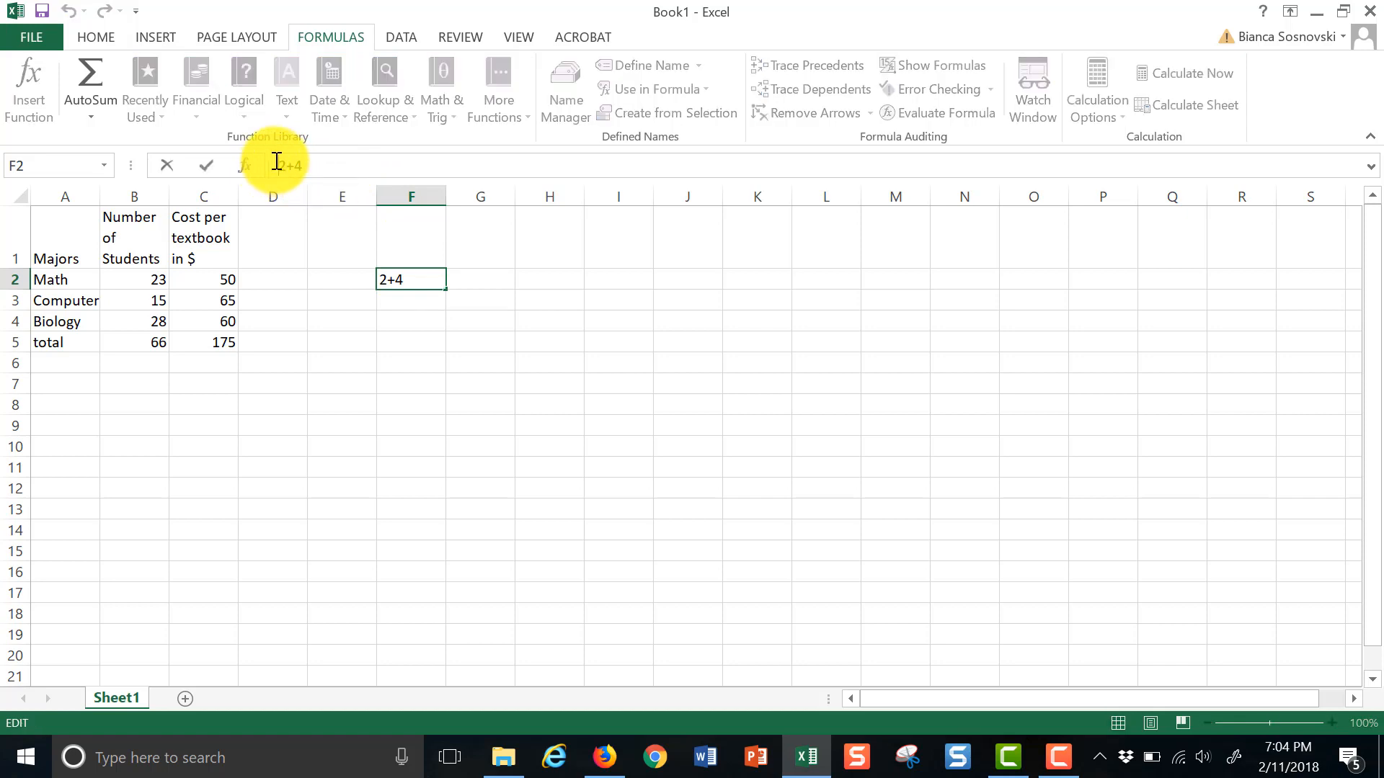
pyautogui.write('=')
pyautogui.press('Return')
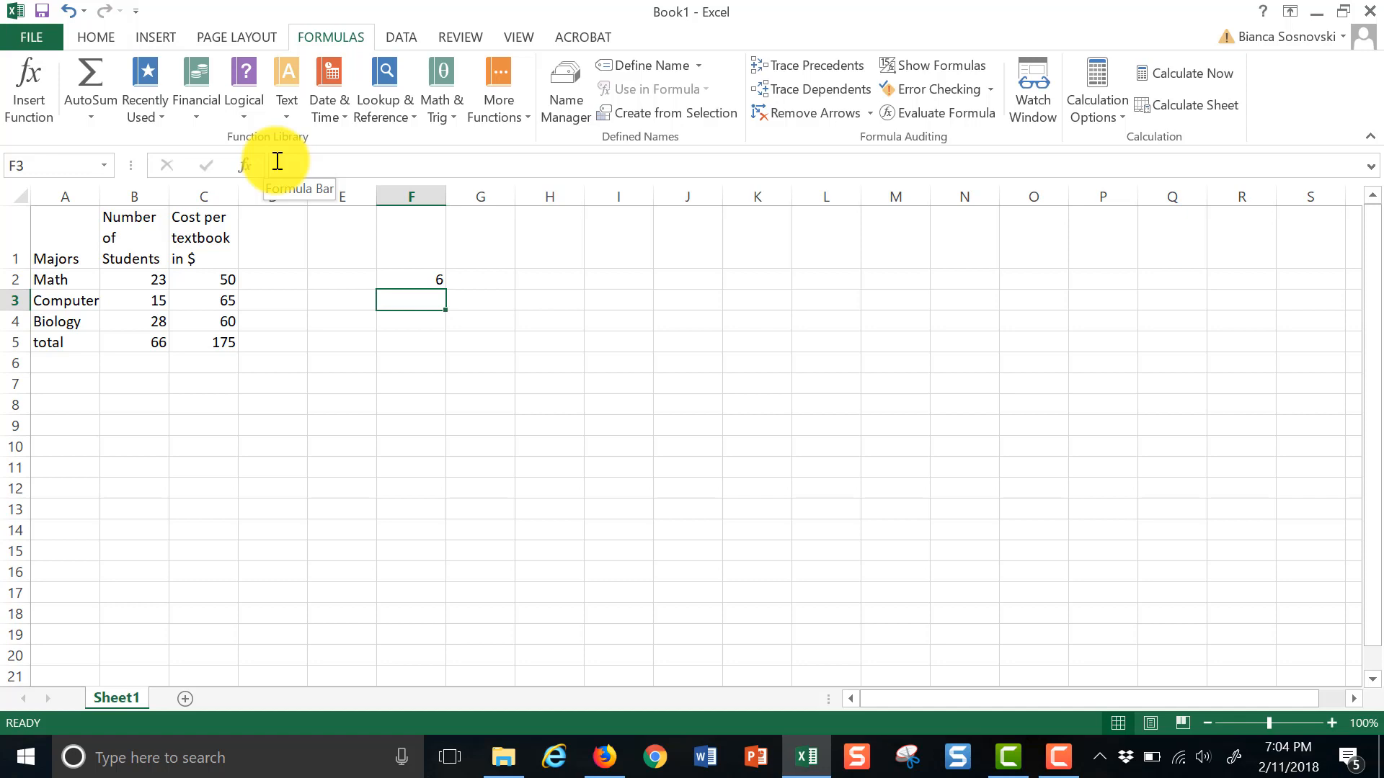
pyautogui.click(340, 427)
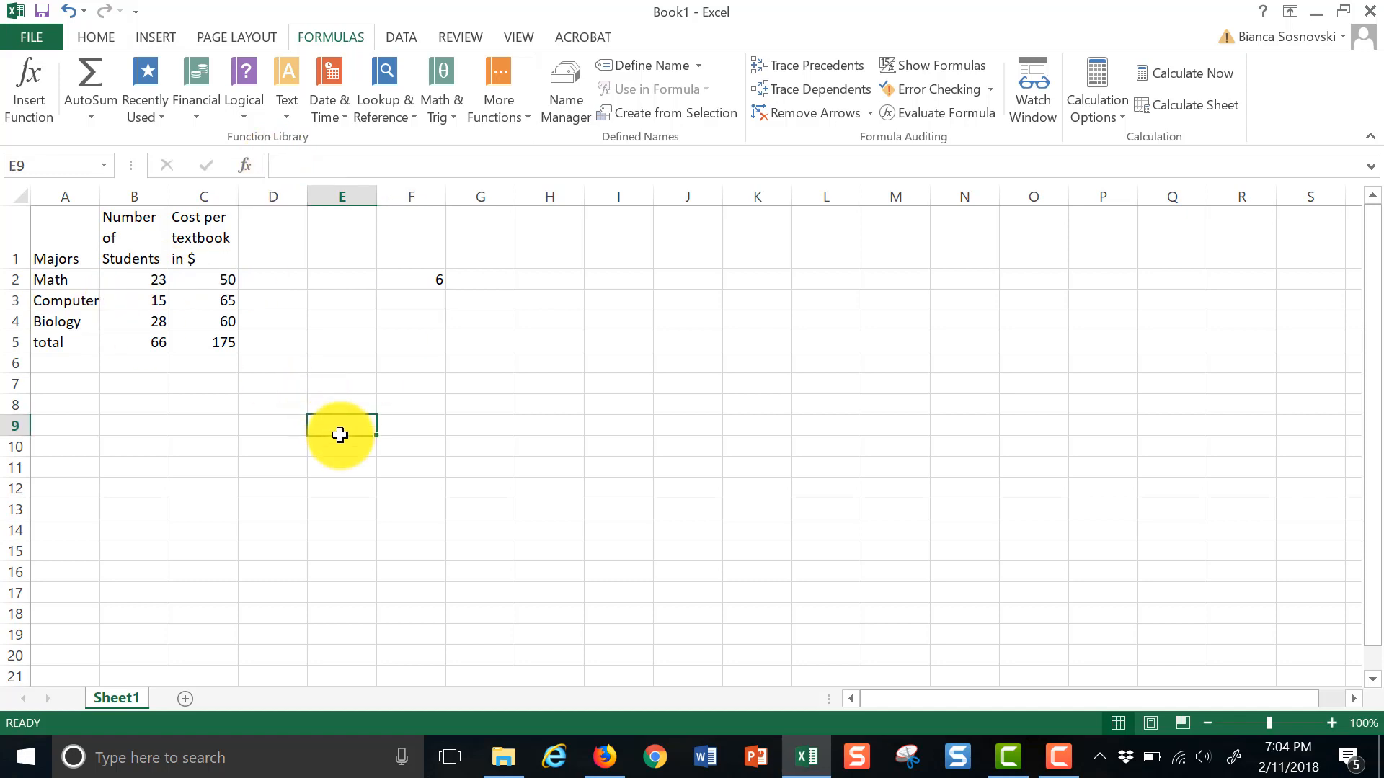
# Clear the contents of the trial cell F2.
pyautogui.click(432, 275)
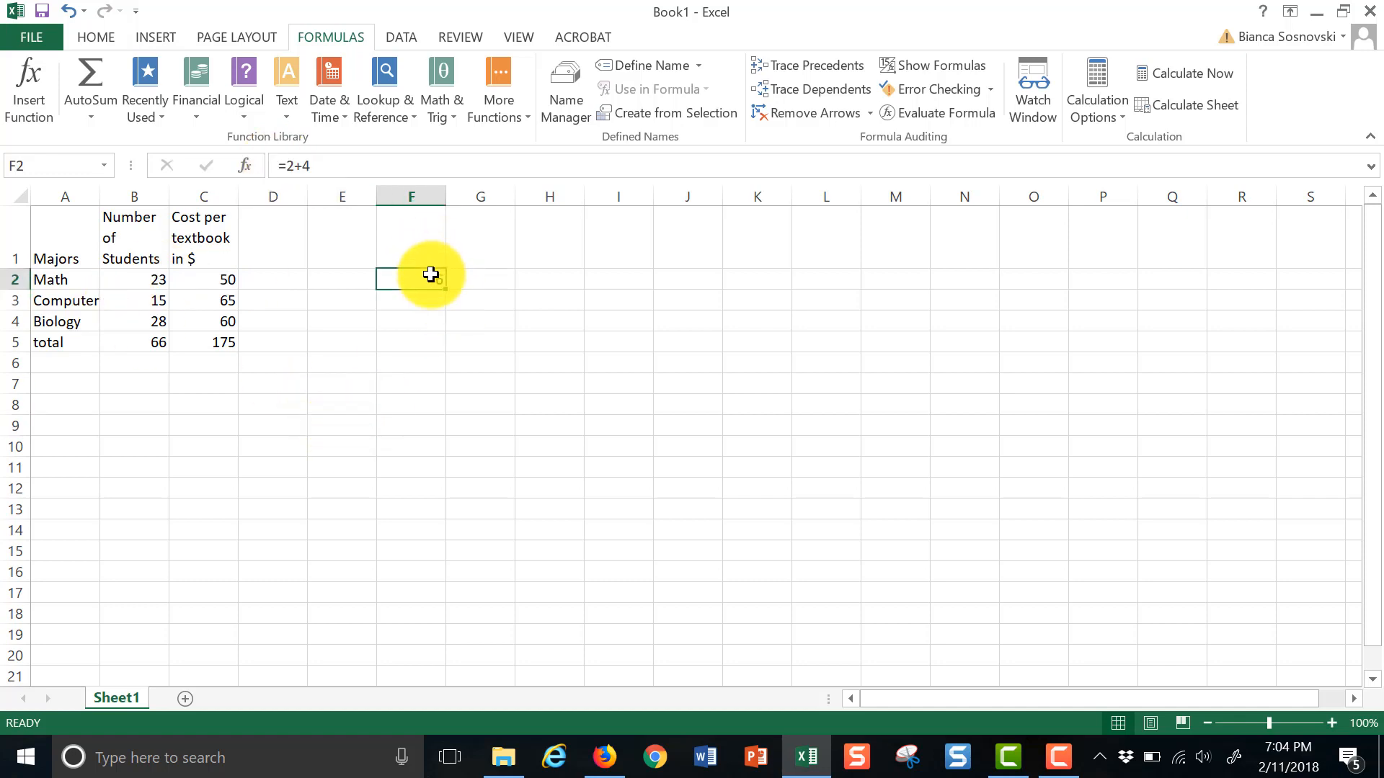
pyautogui.rightClick(430, 275)
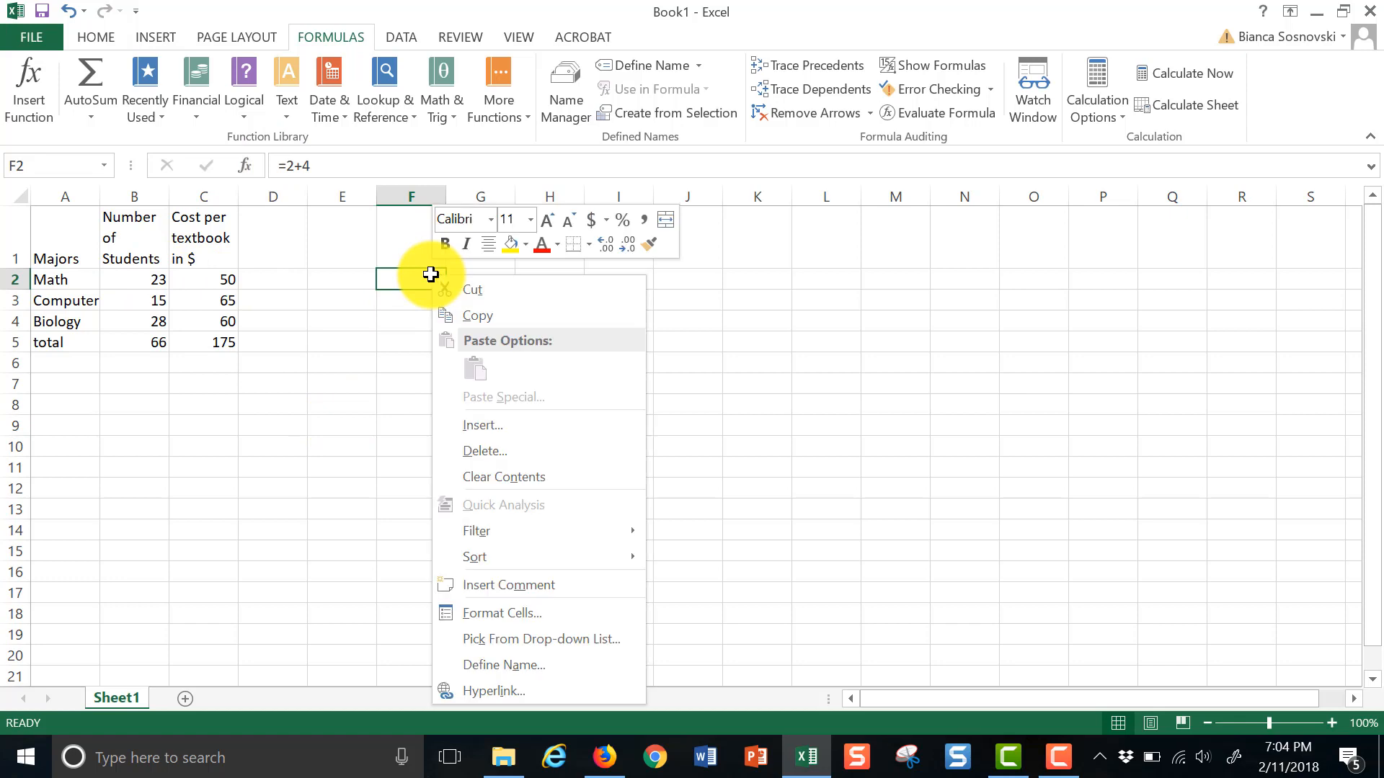
pyautogui.click(483, 468)
pyautogui.click(414, 476)
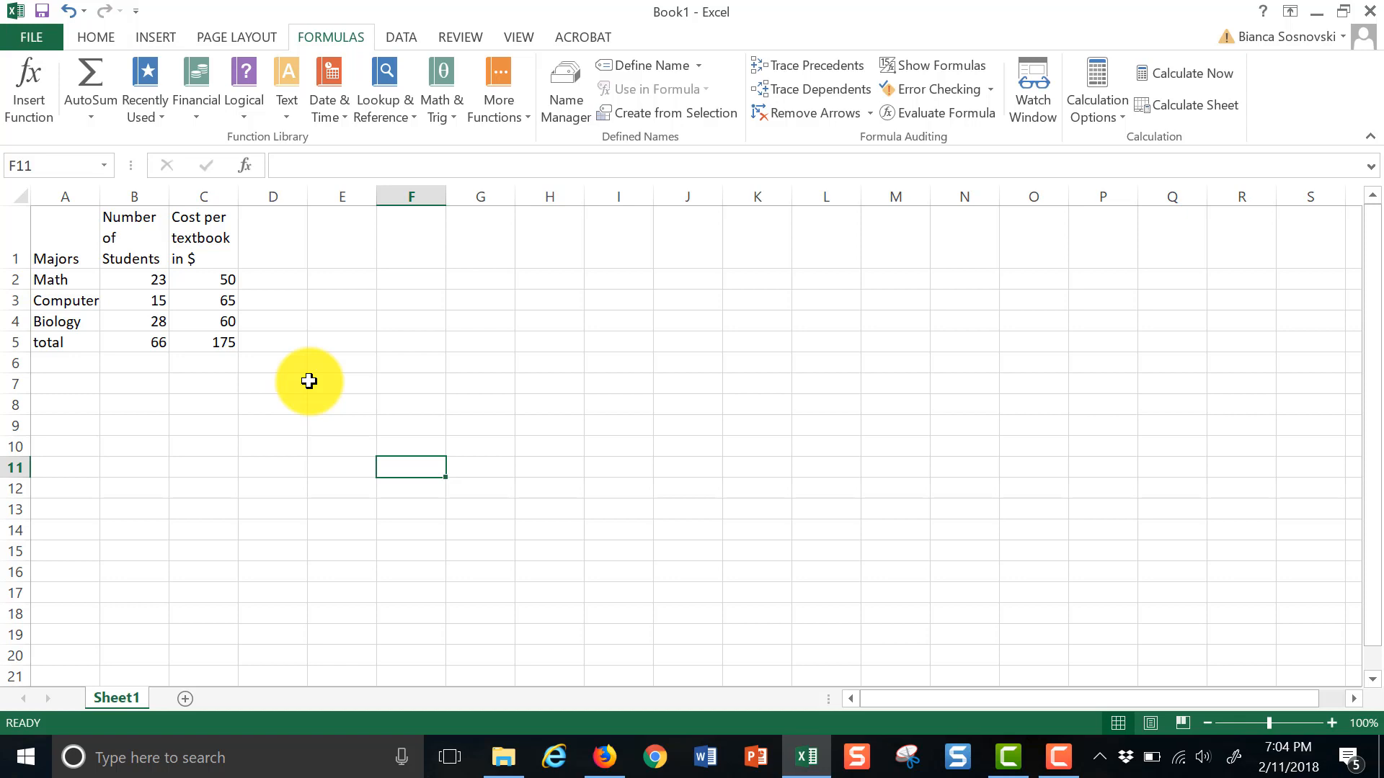
# Enter the formula =B2*C2 in cell D2 to multiply the number of Math students by the textbook cost.
pyautogui.click(297, 282)
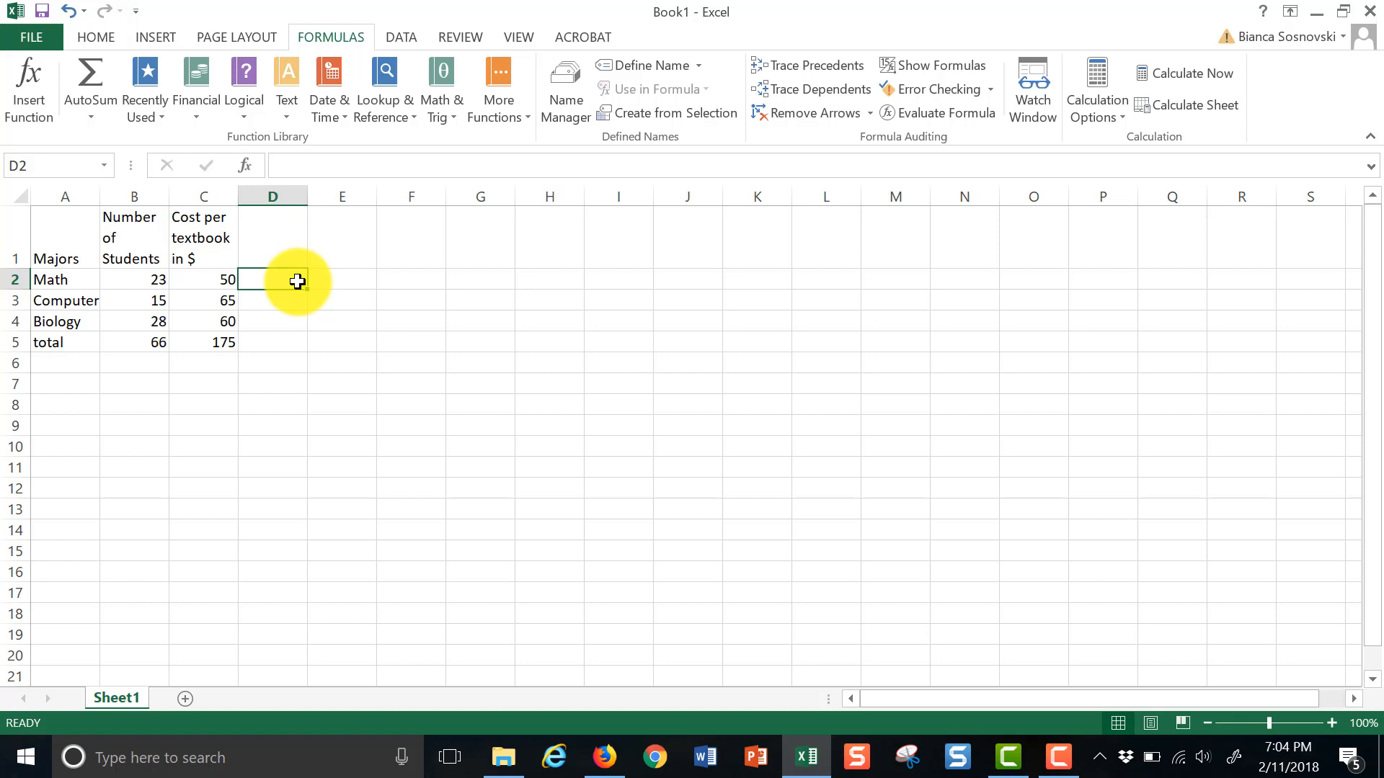
pyautogui.write('=')
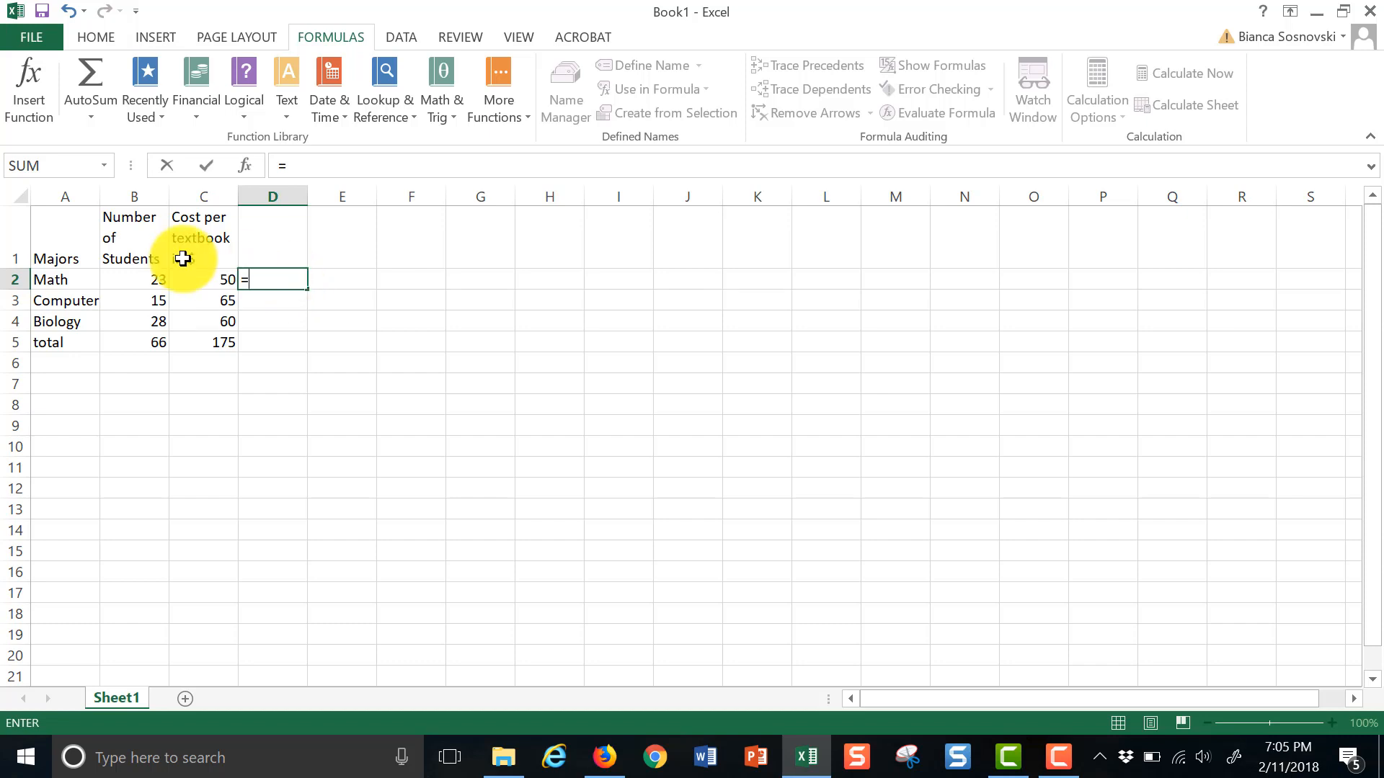
pyautogui.click(149, 279)
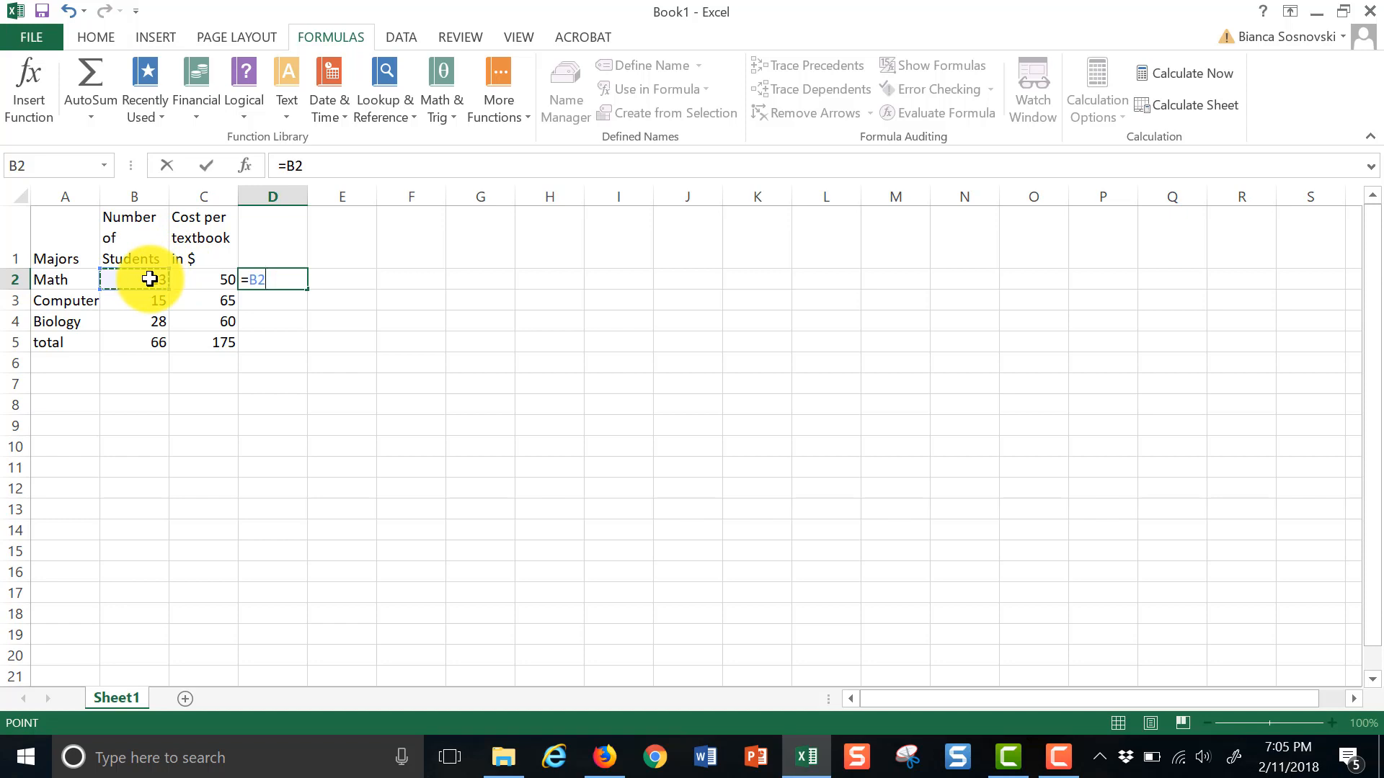
pyautogui.write('*')
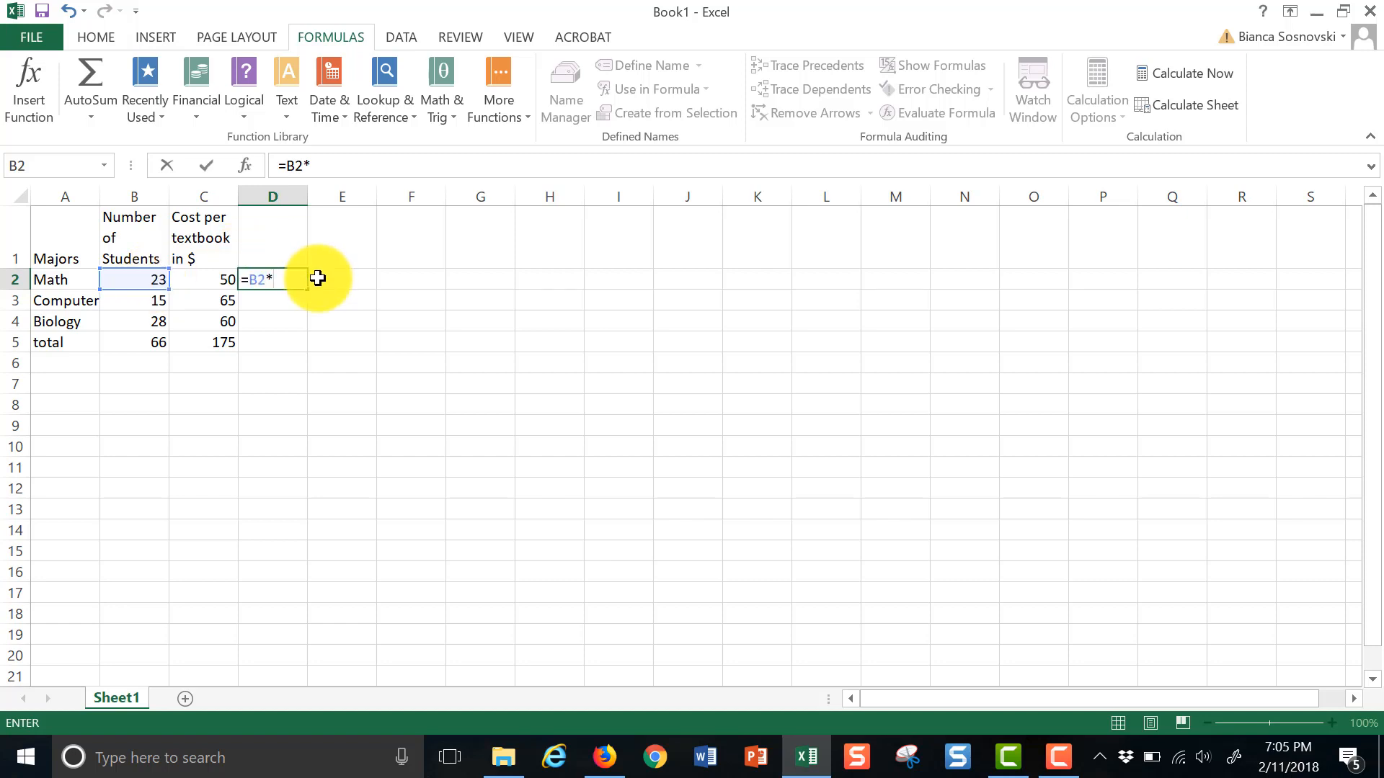
pyautogui.click(213, 279)
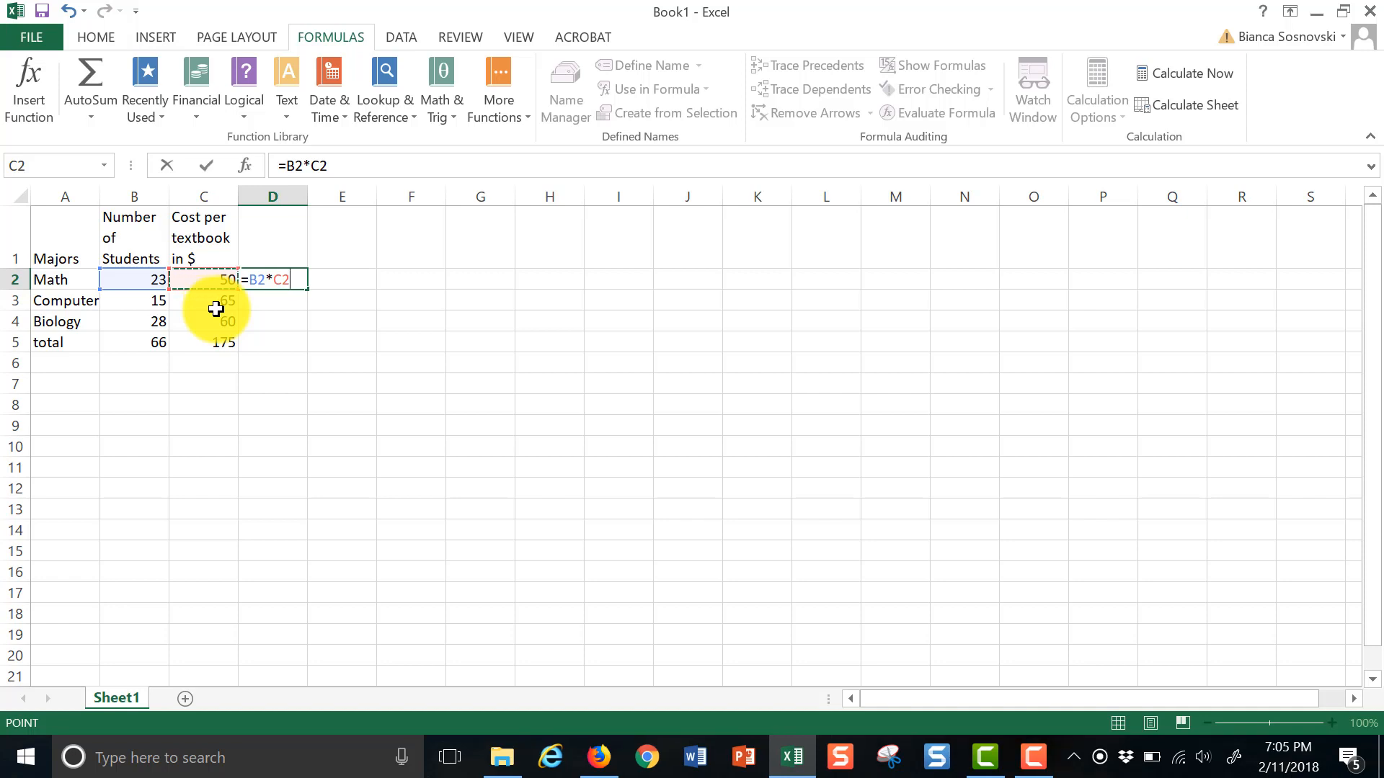
pyautogui.press('Return')
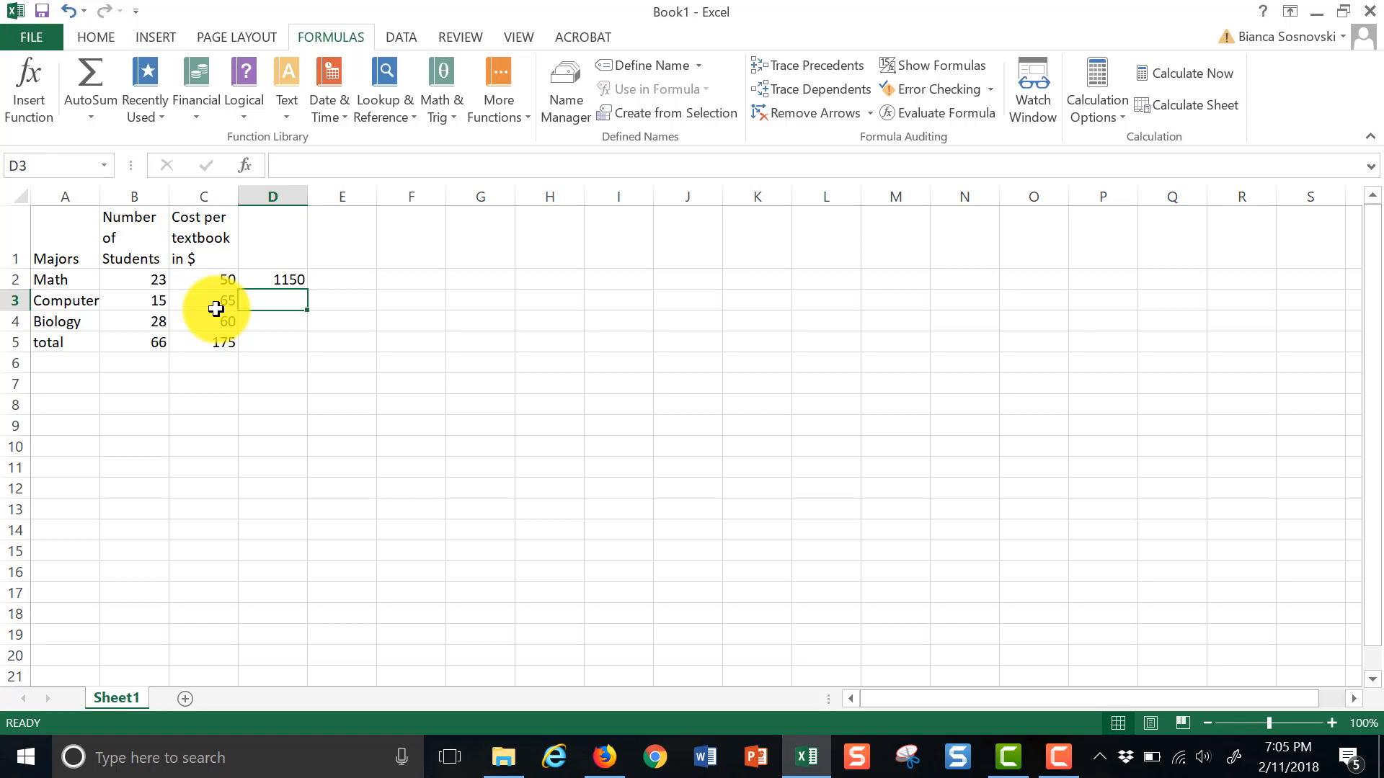
# Fill the multiplication formula from cell D2 down through cell D5.
pyautogui.click(279, 281)
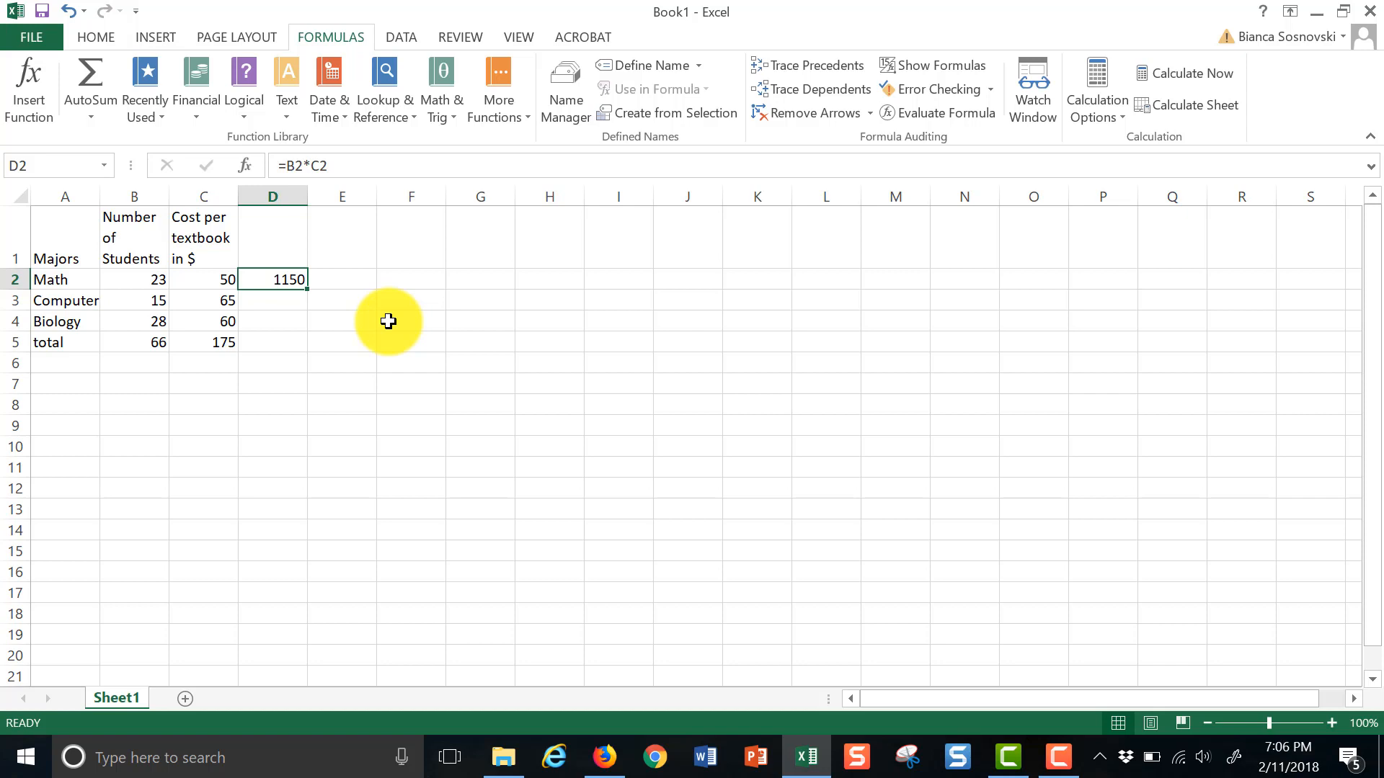
pyautogui.click(272, 300)
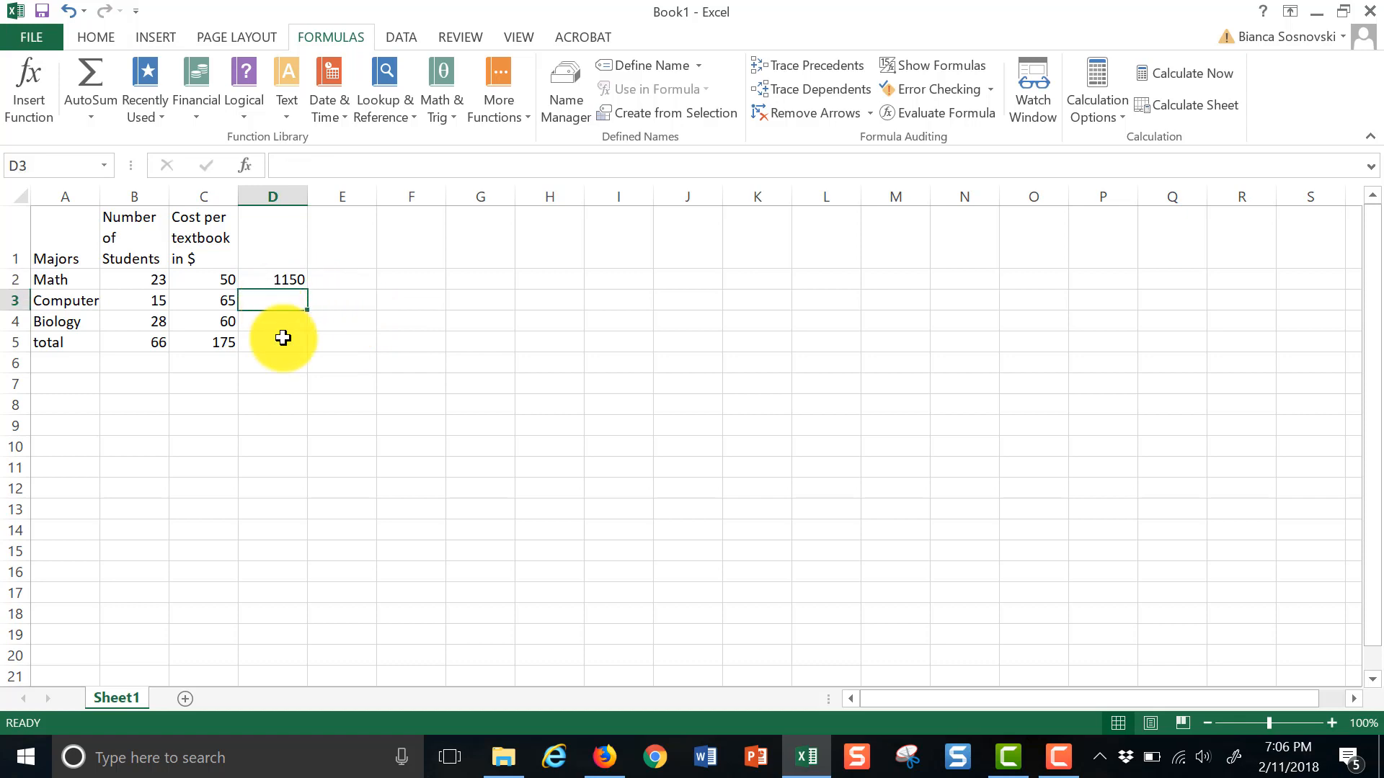
pyautogui.click(282, 326)
pyautogui.click(282, 341)
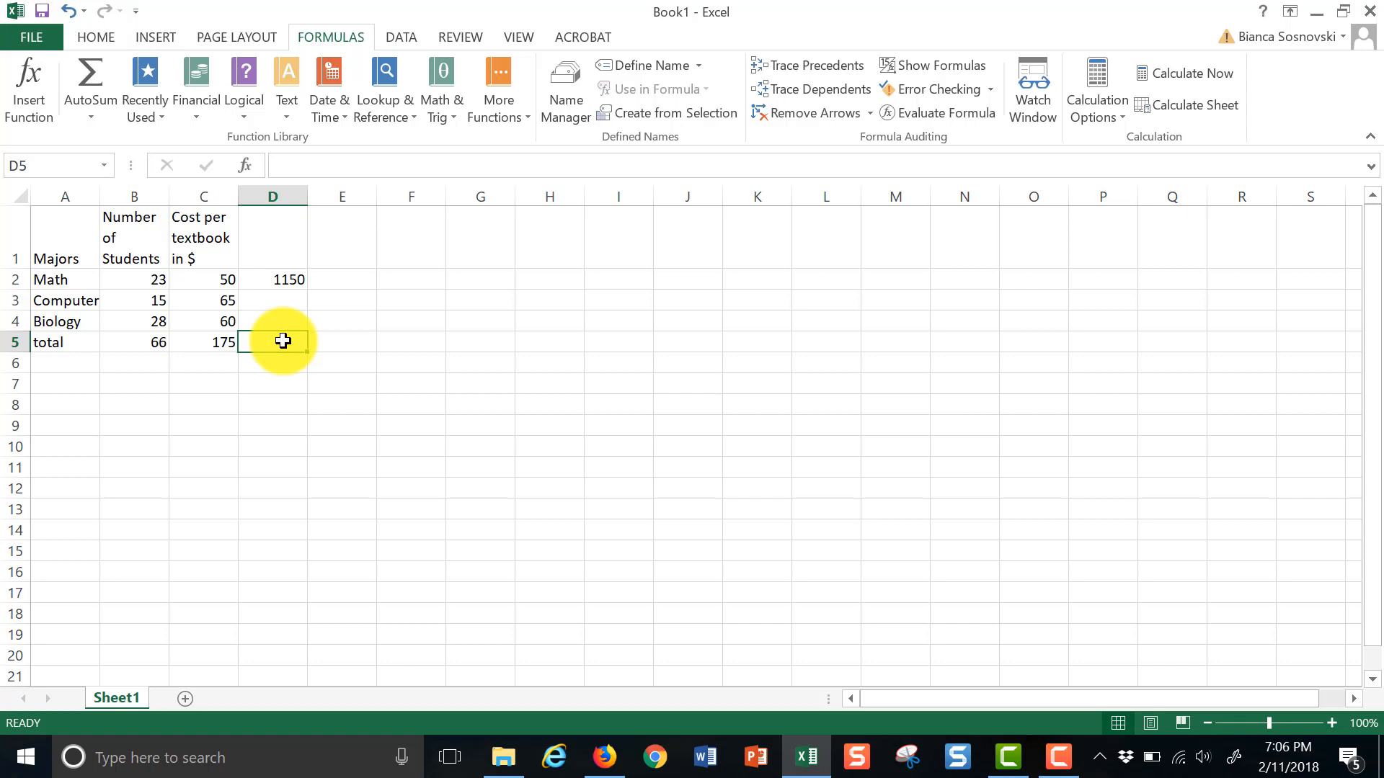
pyautogui.click(285, 302)
pyautogui.click(299, 282)
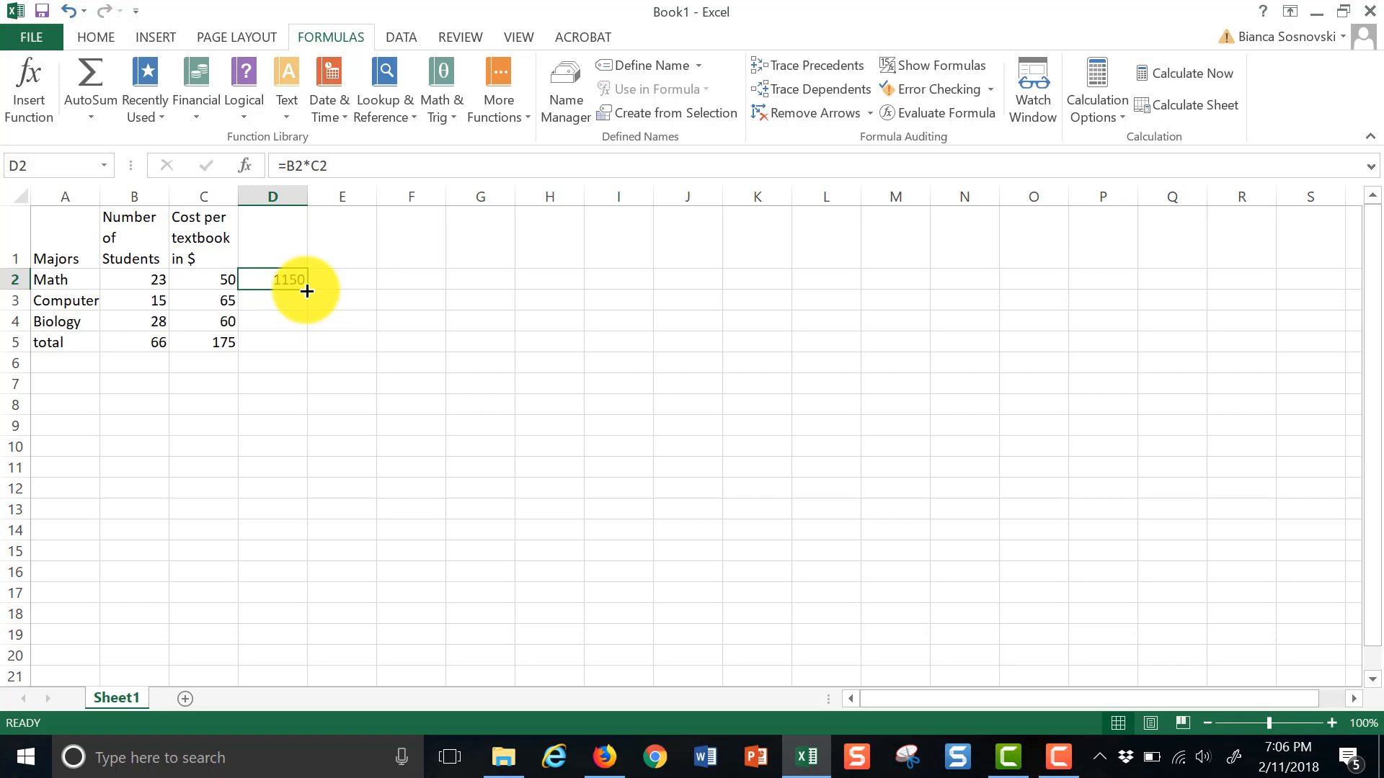
pyautogui.moveTo(307, 290); pyautogui.dragTo(307, 290)
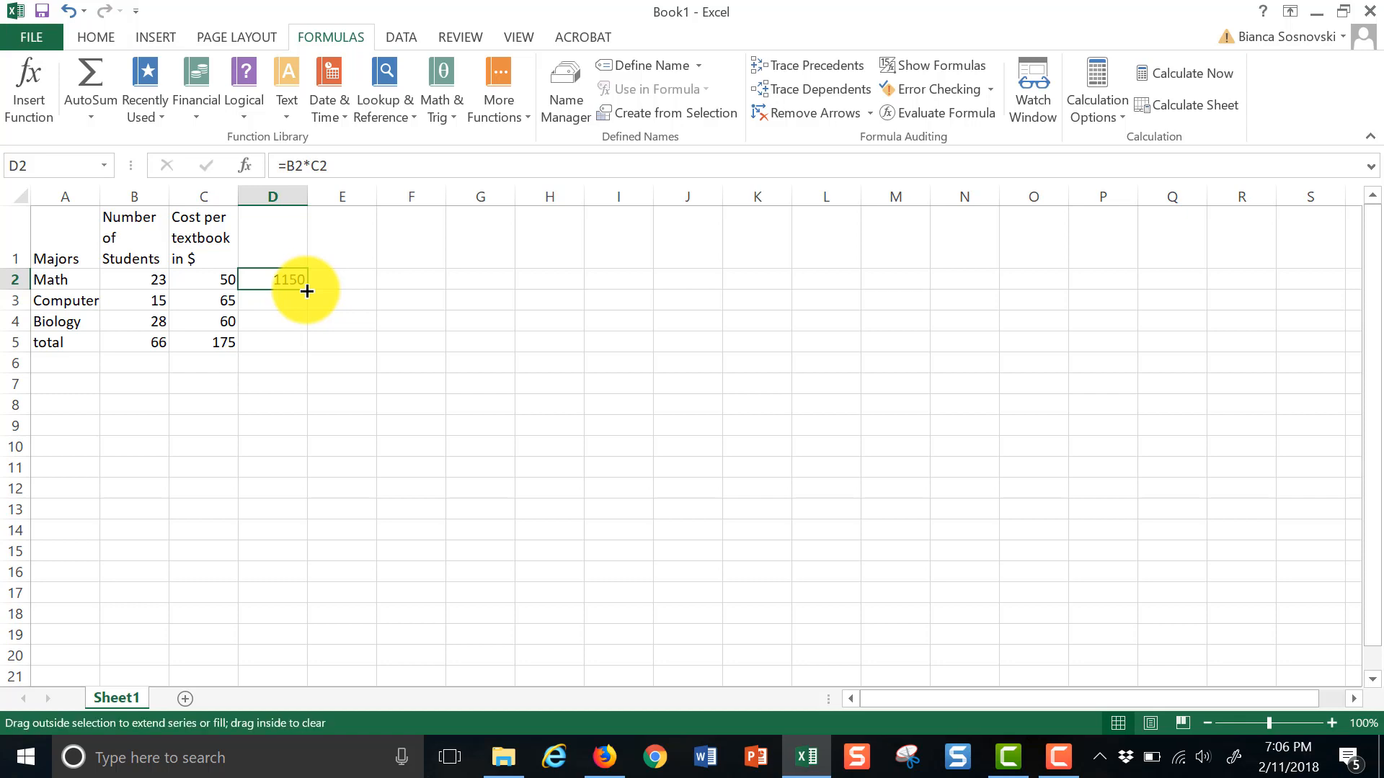
pyautogui.moveTo(307, 291); pyautogui.dragTo(298, 346)
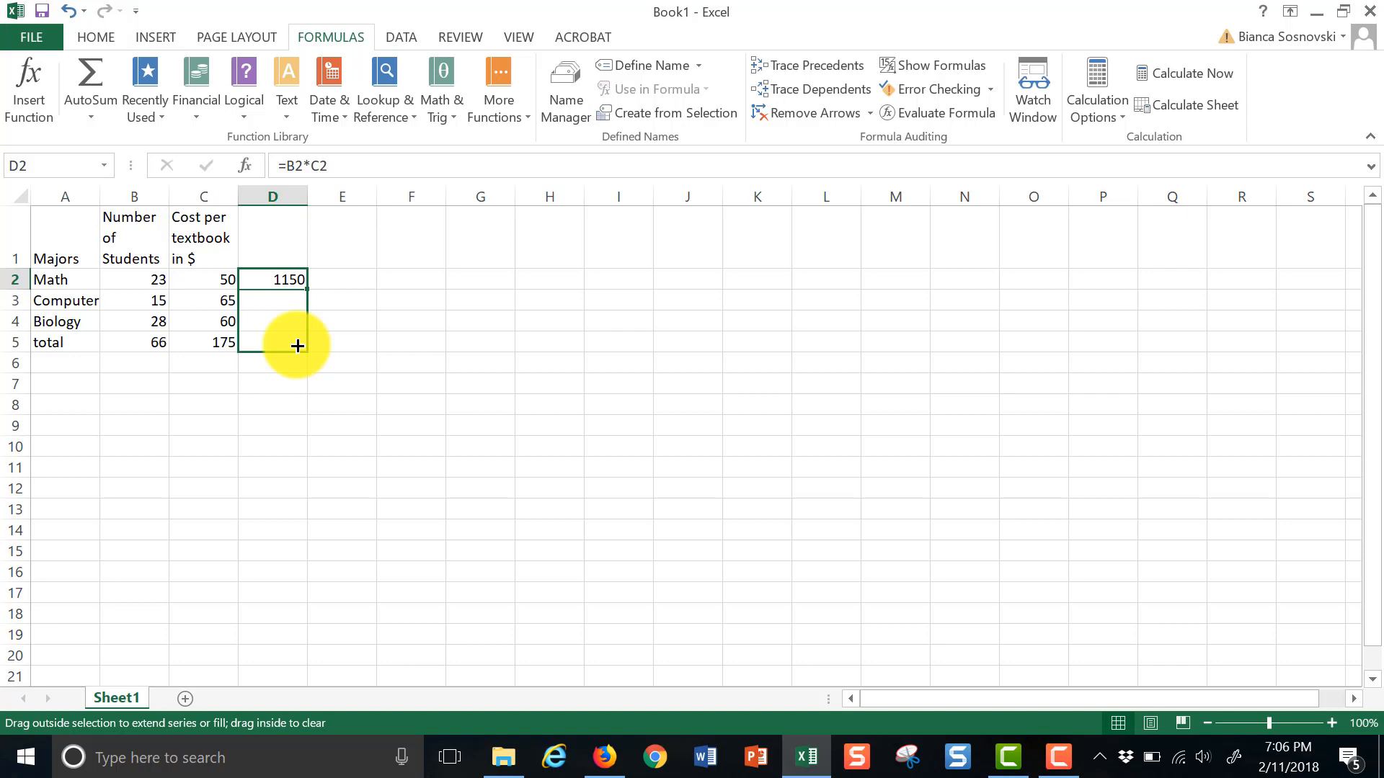
pyautogui.moveTo(297, 346); pyautogui.dragTo(297, 346)
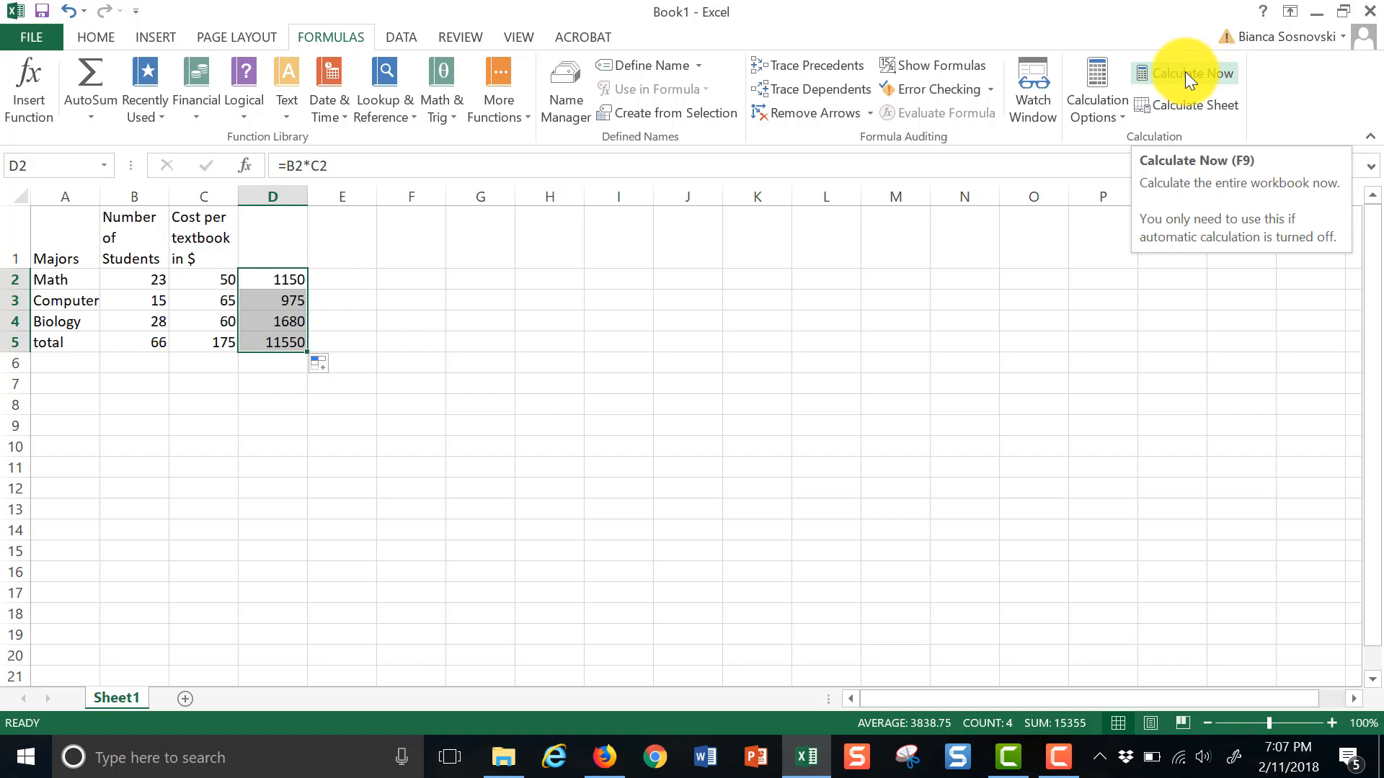
# Check the cell references in each copied formula from D2 to D5.
pyautogui.click(411, 552)
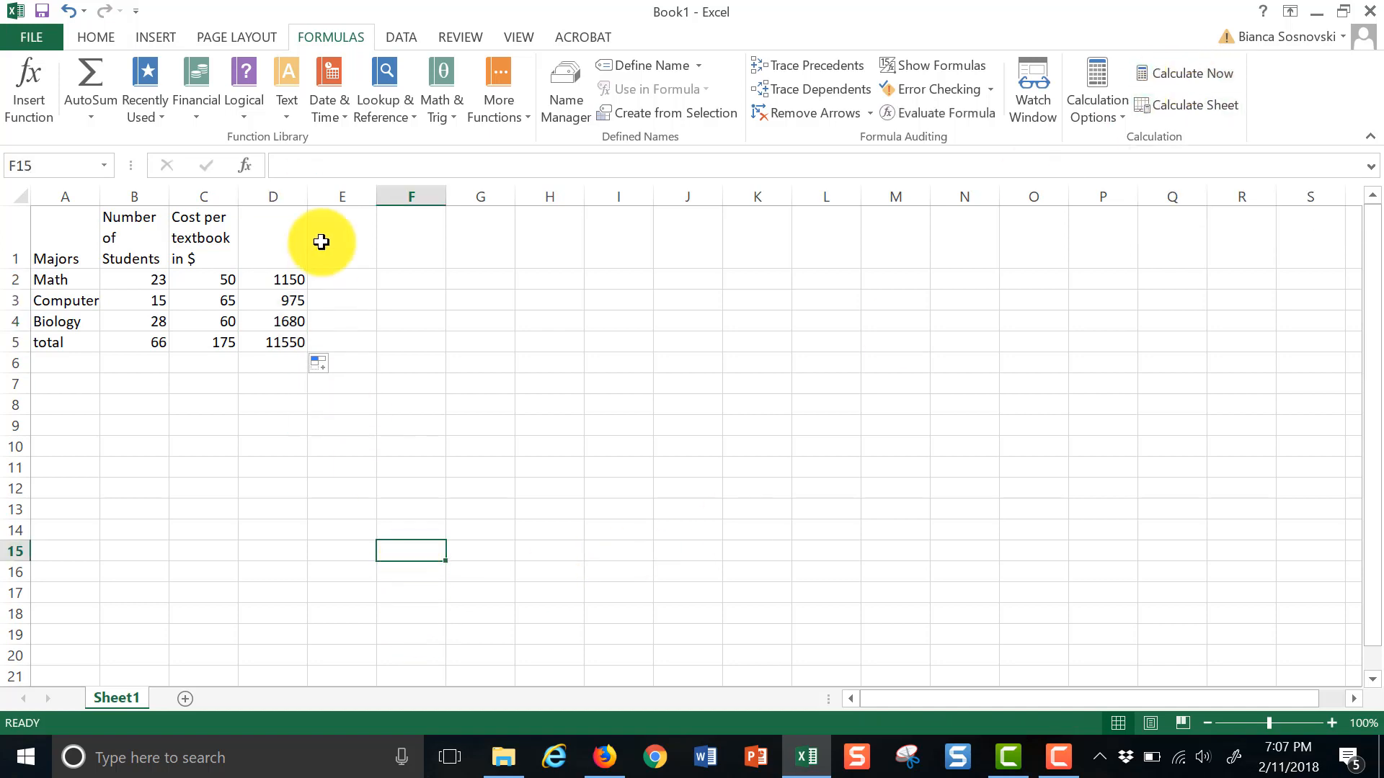
pyautogui.click(288, 279)
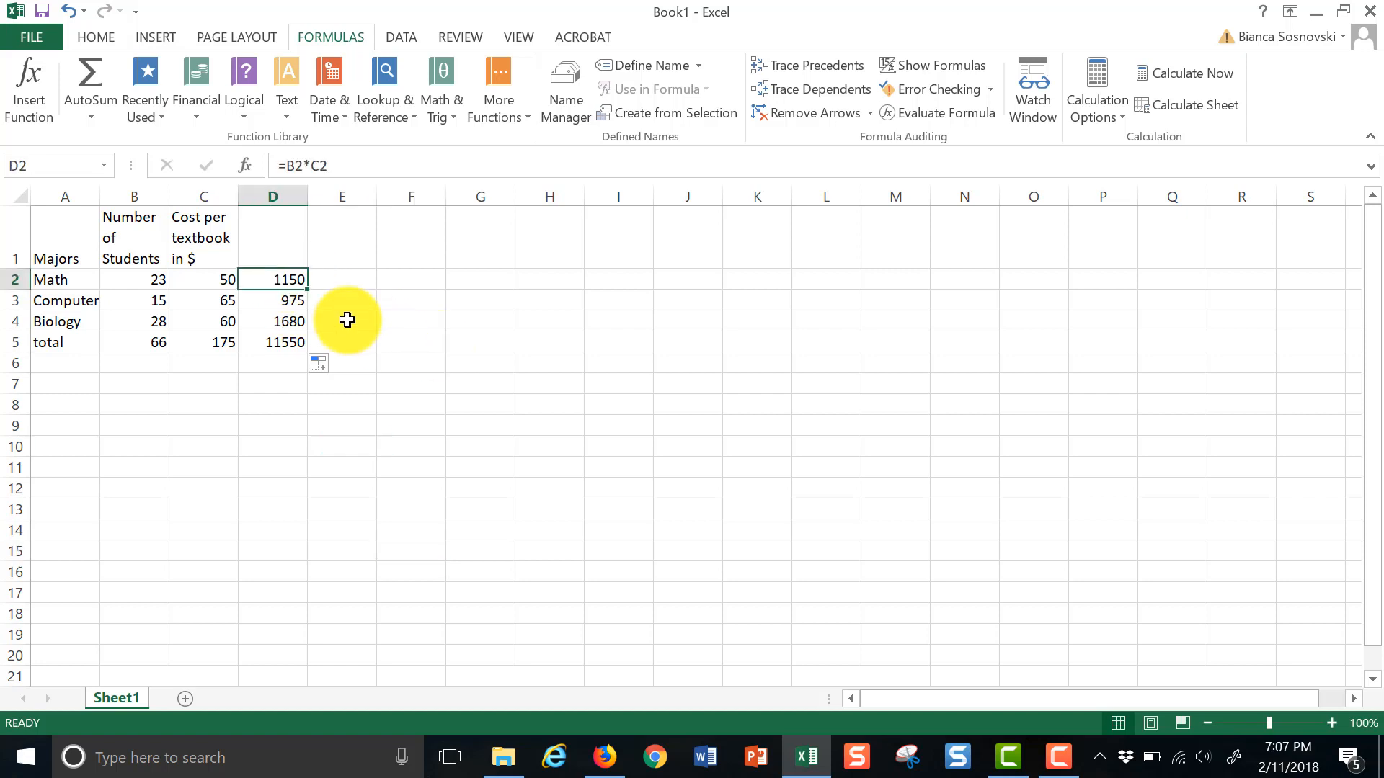
pyautogui.click(289, 302)
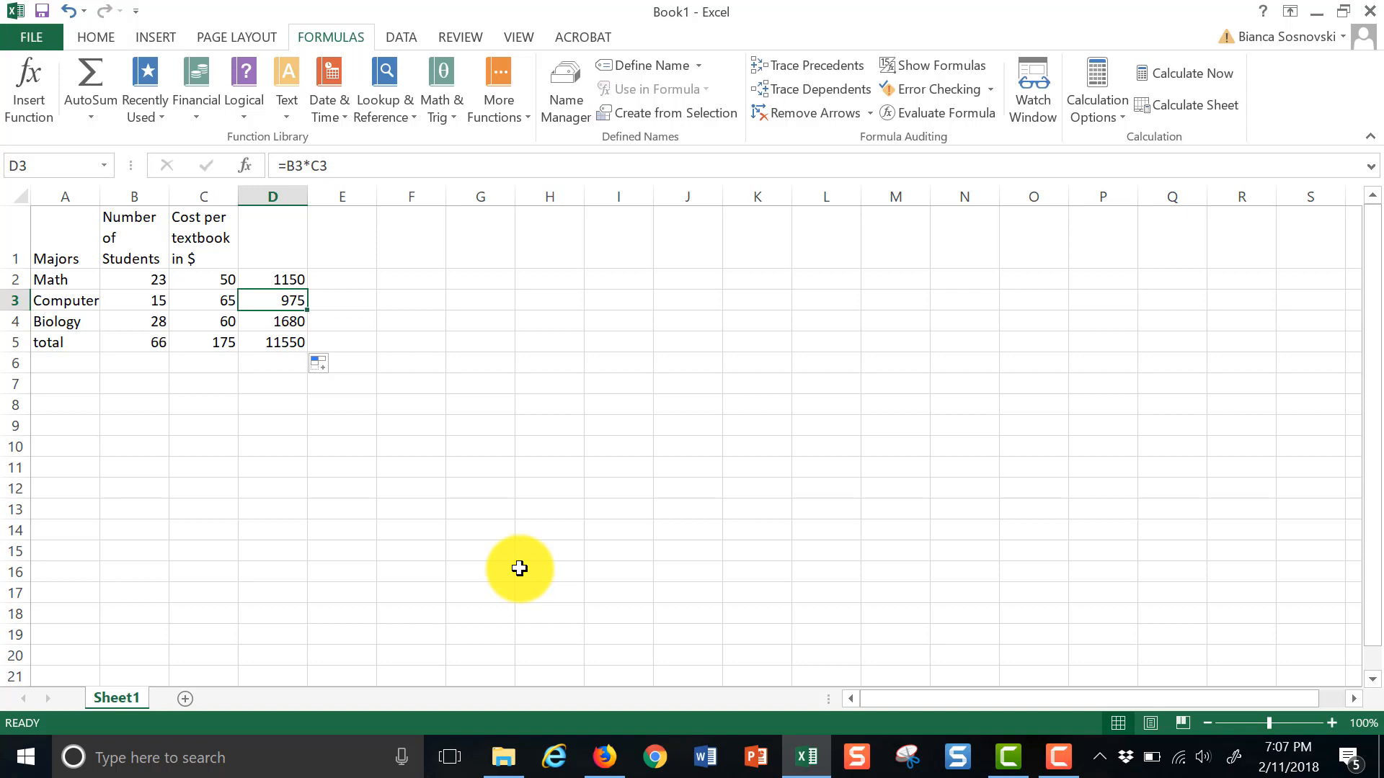
pyautogui.click(297, 320)
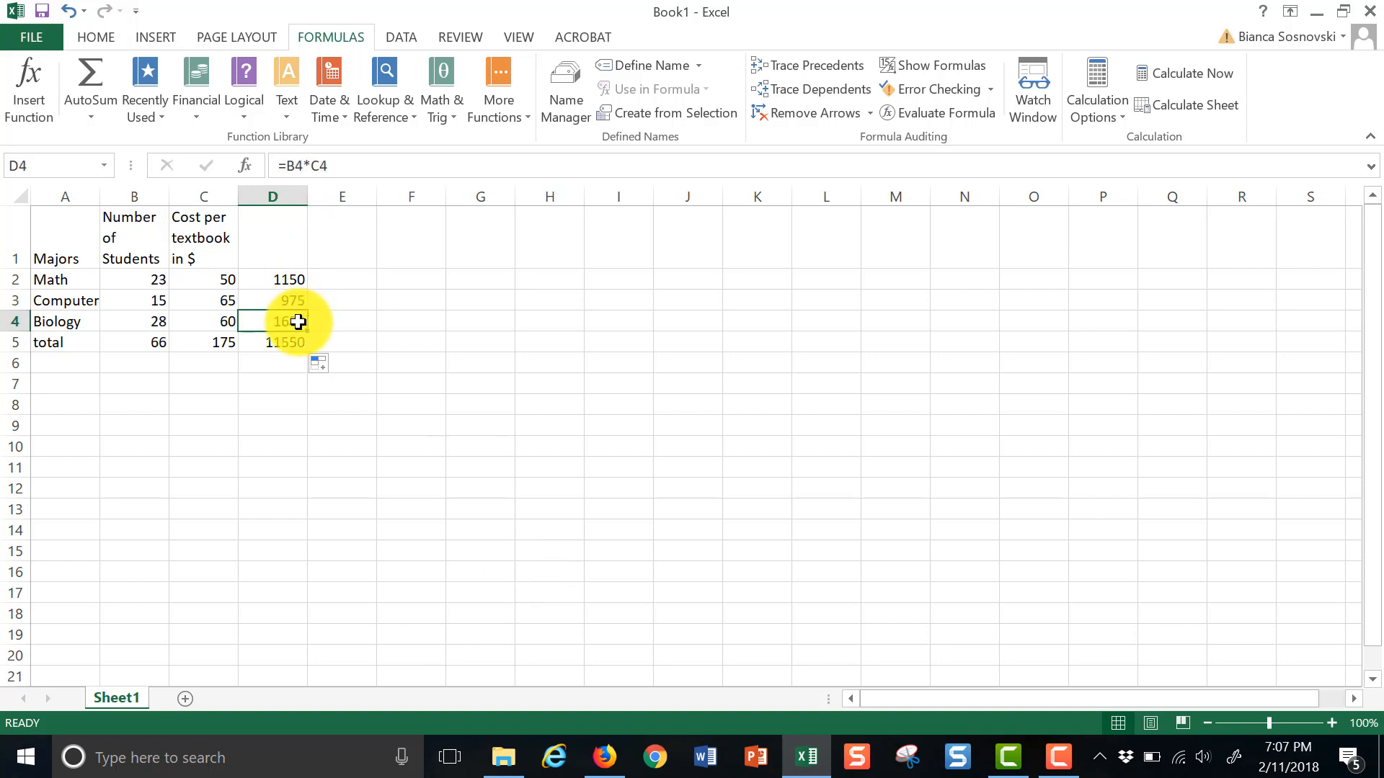
pyautogui.click(285, 342)
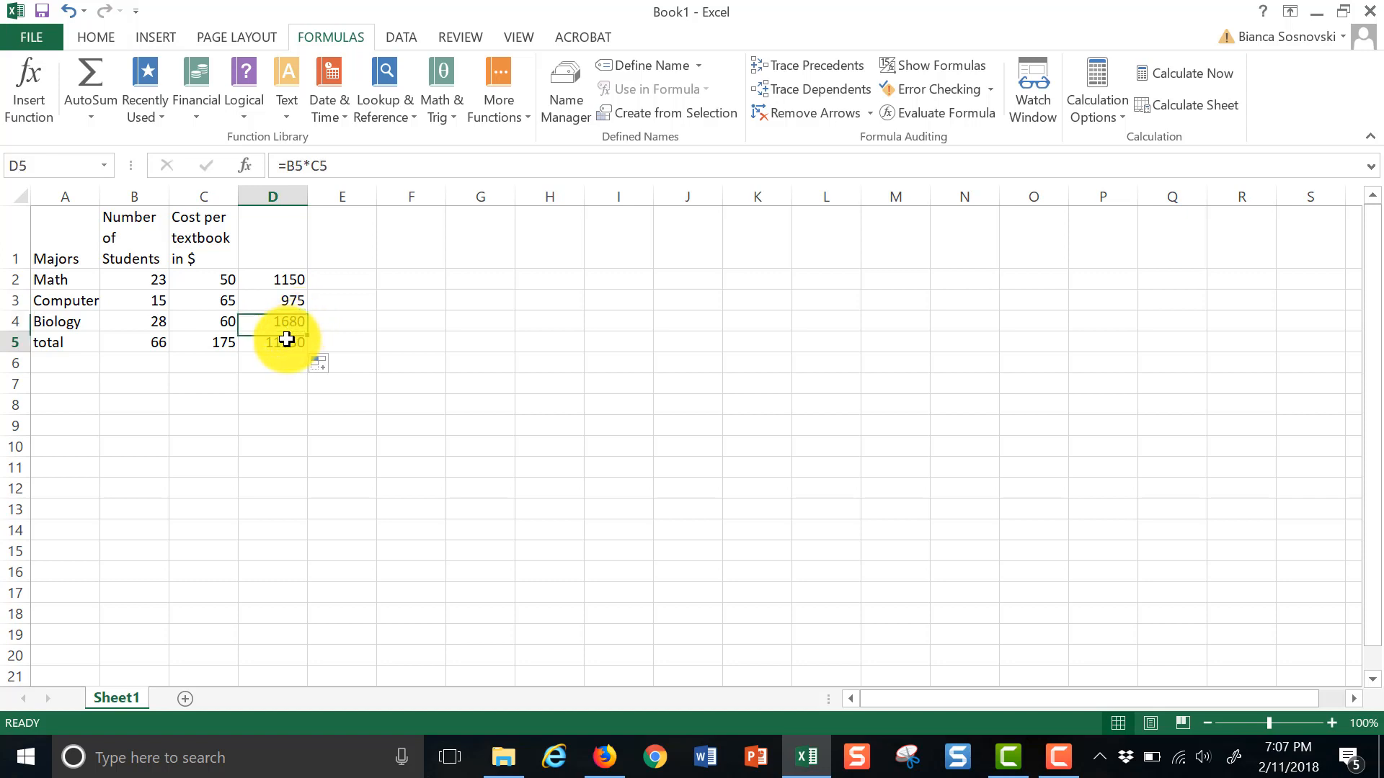
pyautogui.click(304, 437)
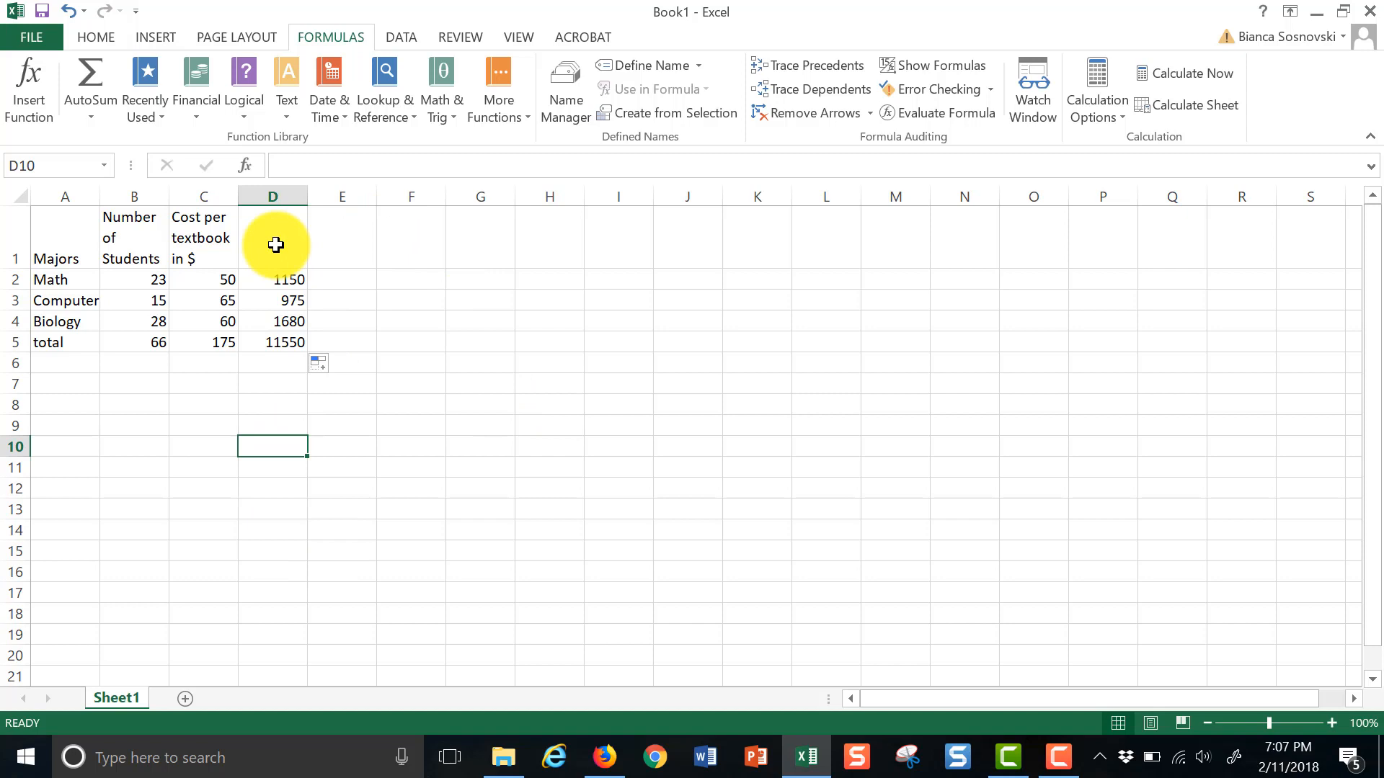
# Refill the multiplication formula from D2 down to the total row in column D.
pyautogui.click(297, 276)
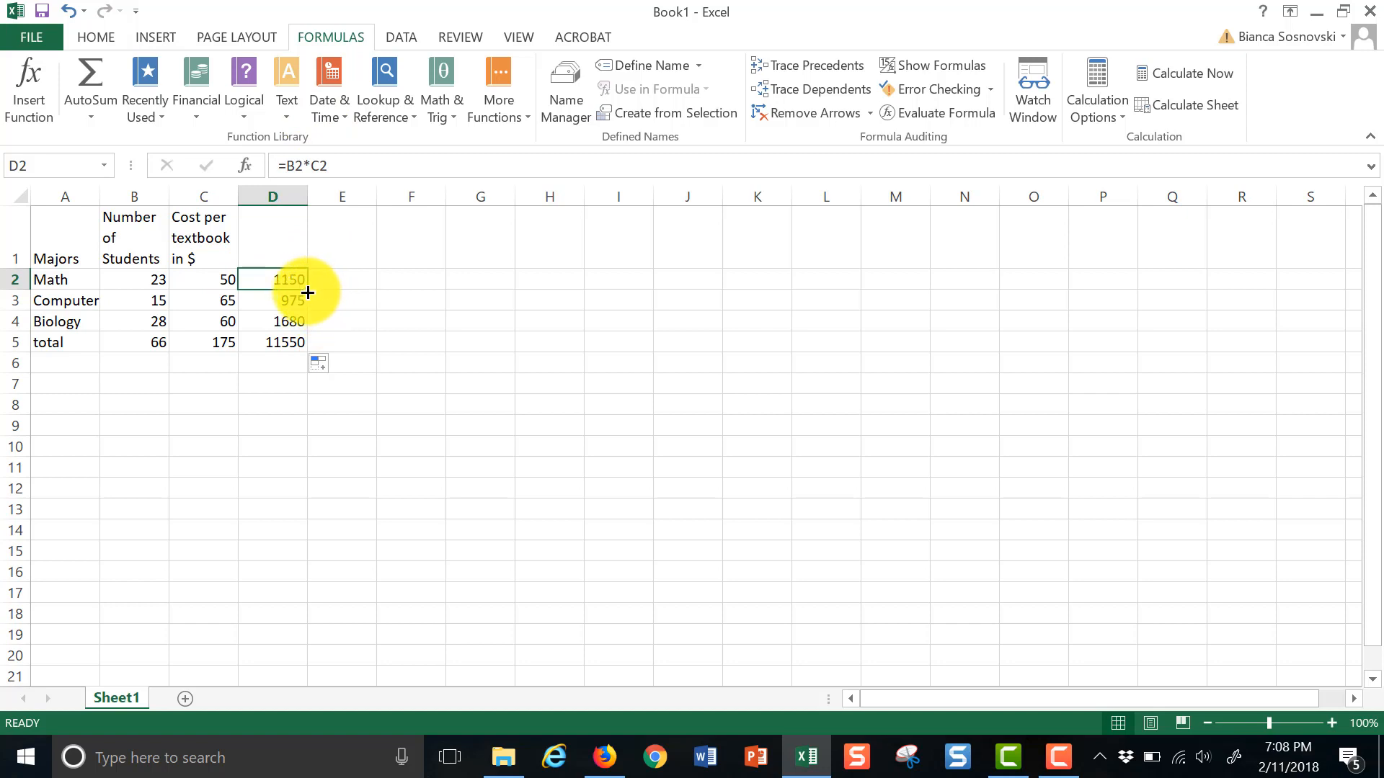
pyautogui.moveTo(308, 293); pyautogui.dragTo(297, 357)
pyautogui.click(433, 447)
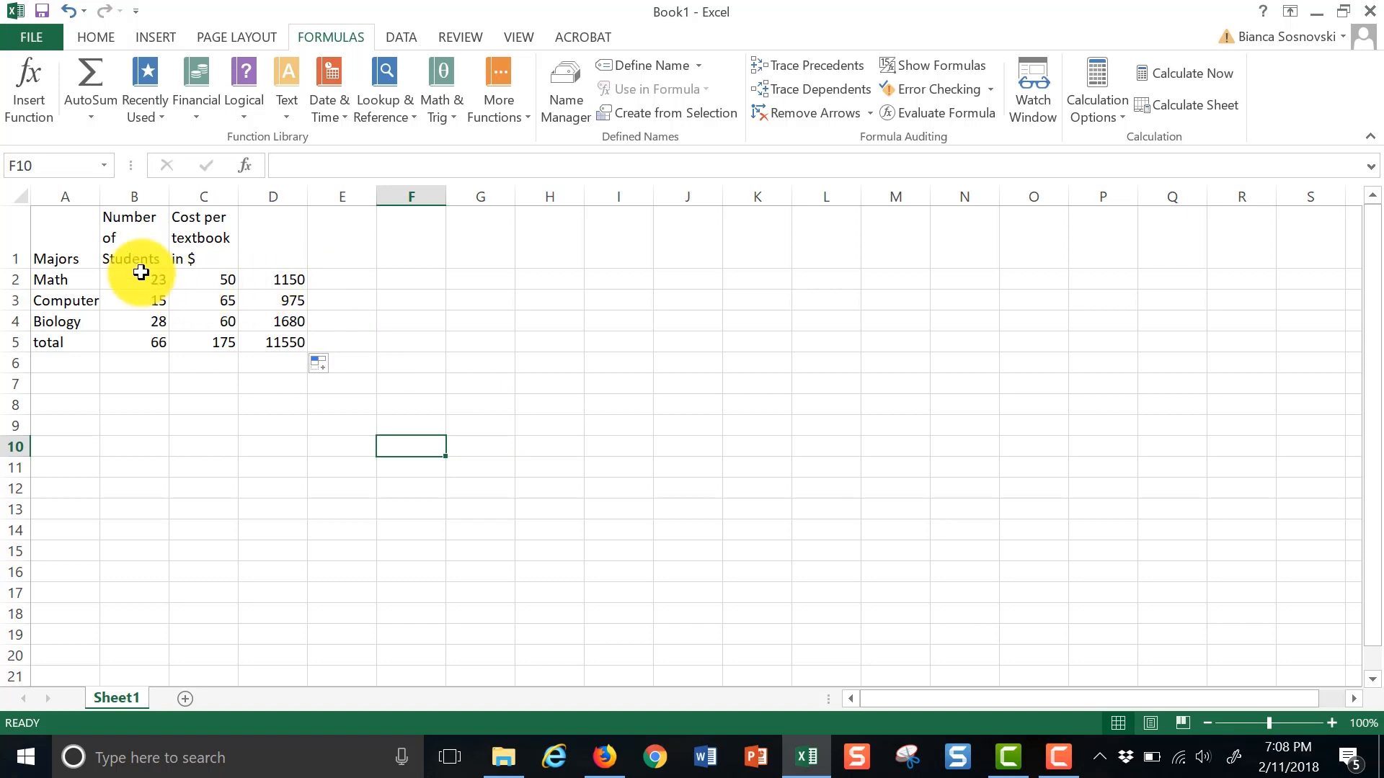
# Copy the majors, student numbers and textbook costs in A1:C5 and paste the table starting at cell G1.
pyautogui.moveTo(68, 226); pyautogui.dragTo(210, 341)
pyautogui.rightClick(209, 341)
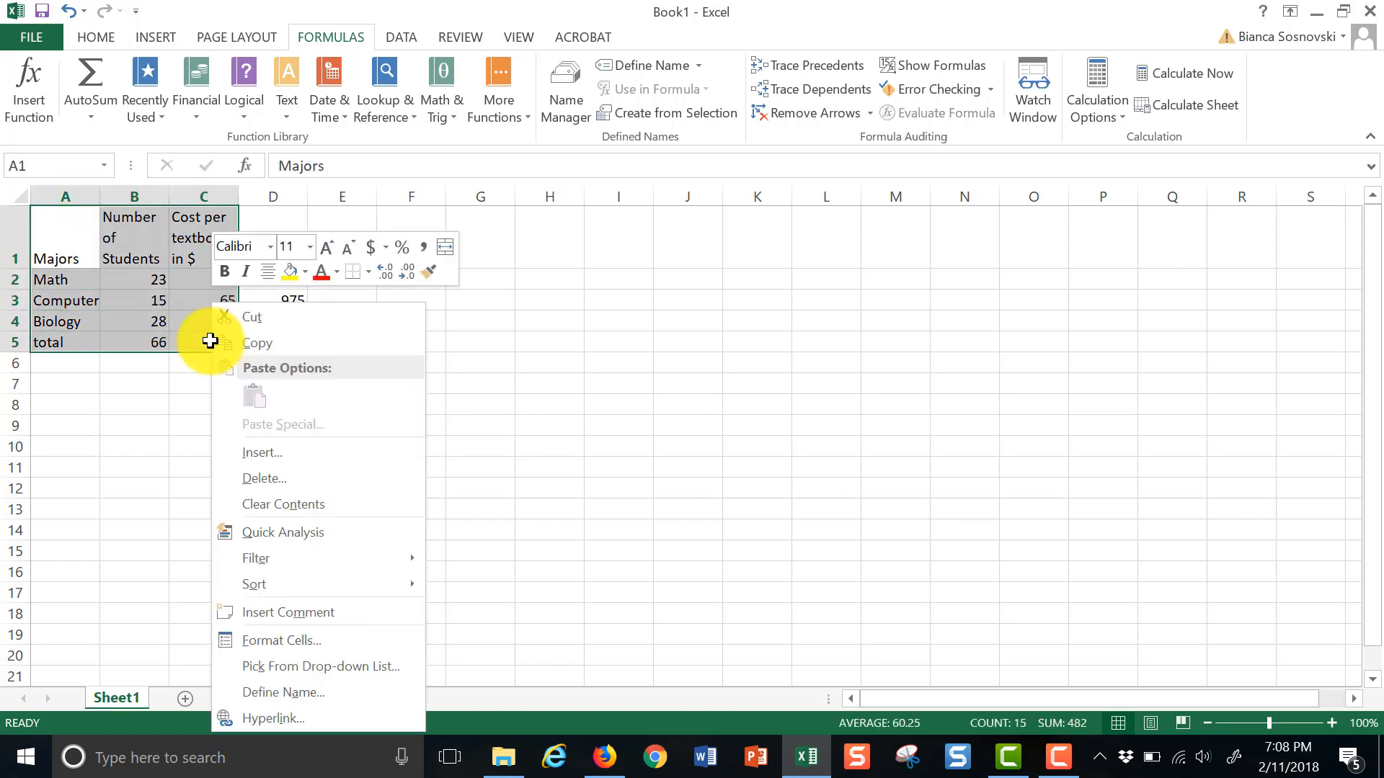
pyautogui.click(256, 343)
pyautogui.click(484, 232)
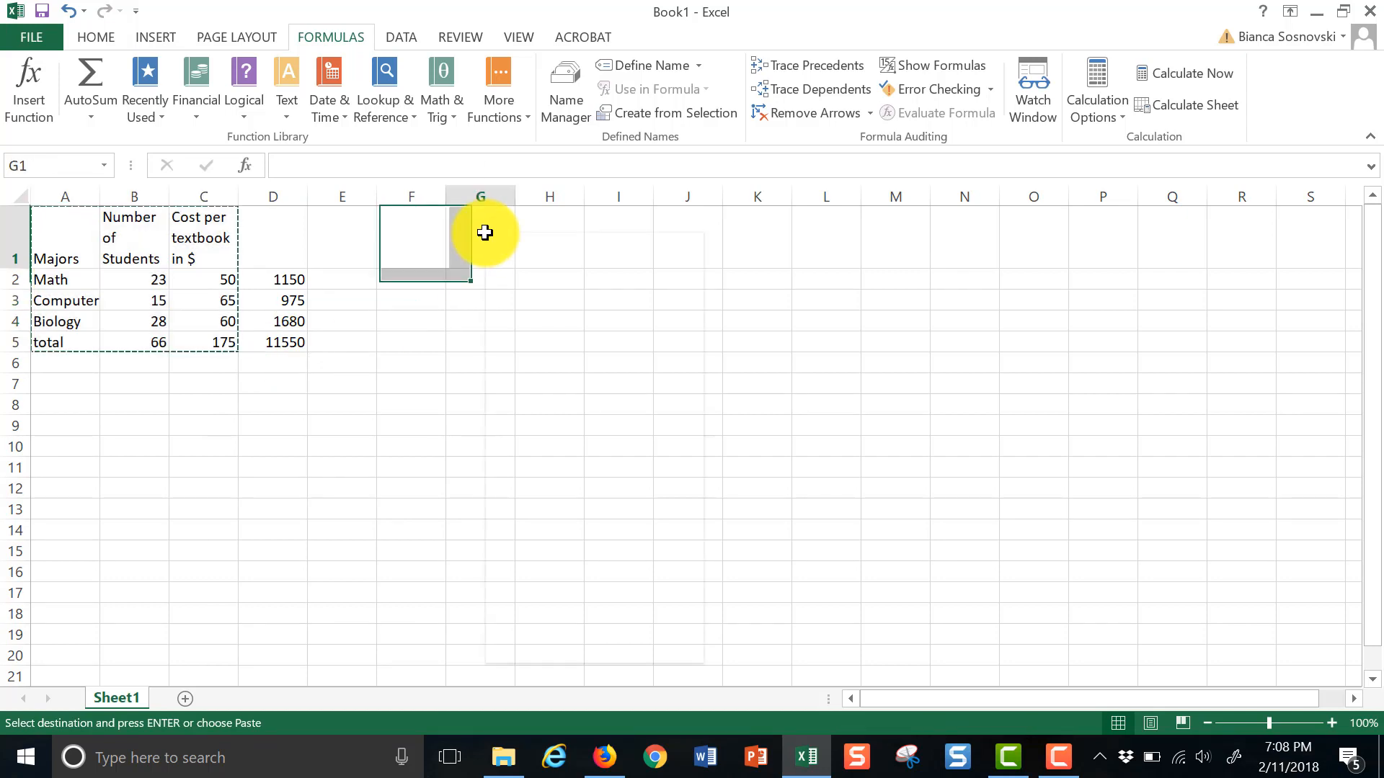
pyautogui.rightClick(484, 232)
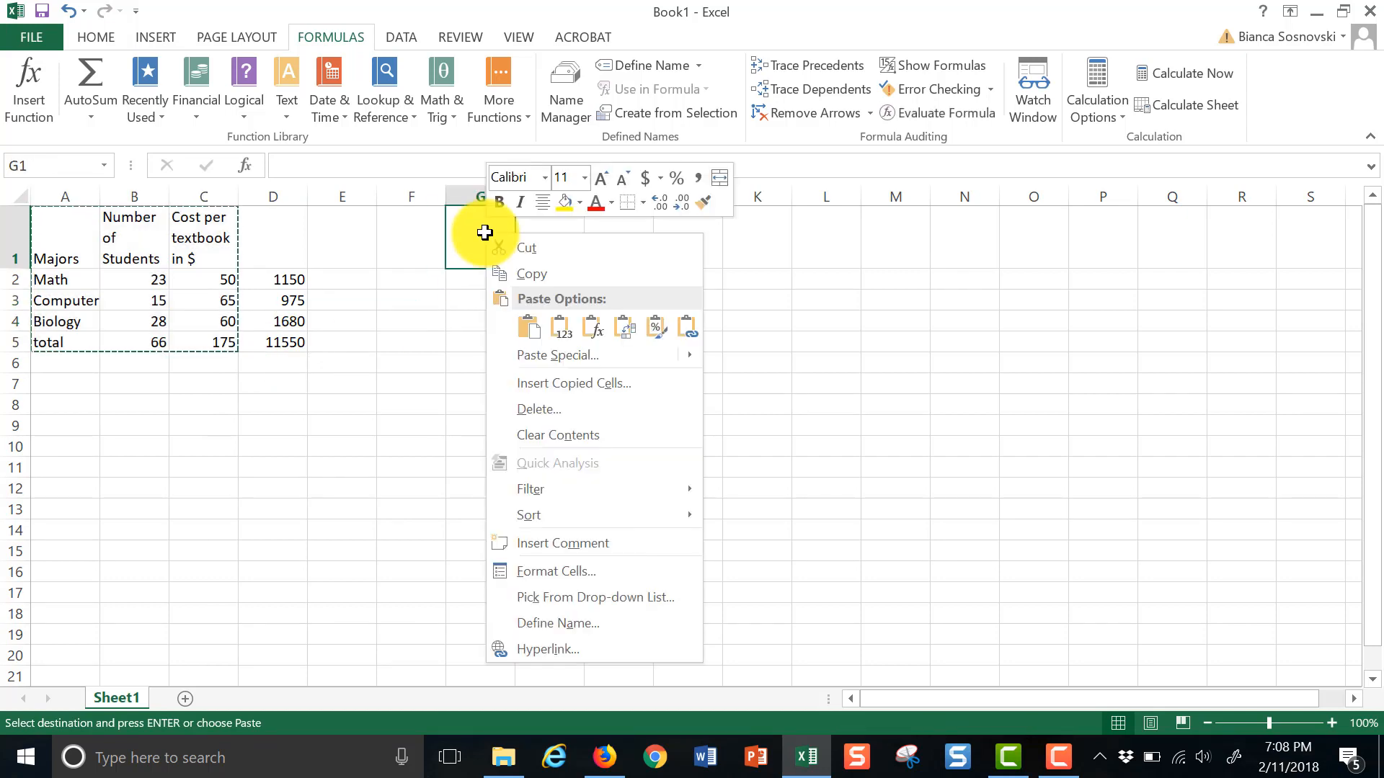
pyautogui.click(522, 335)
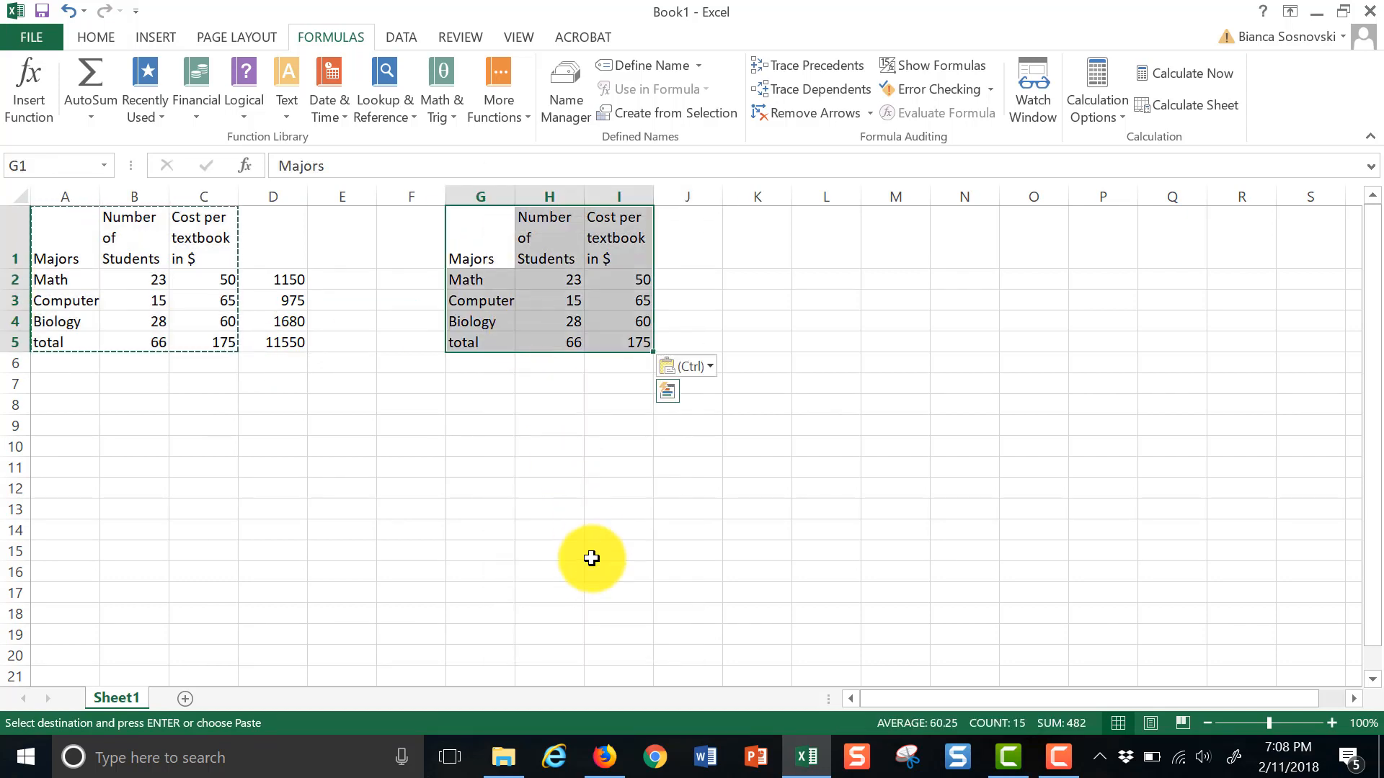
pyautogui.click(609, 572)
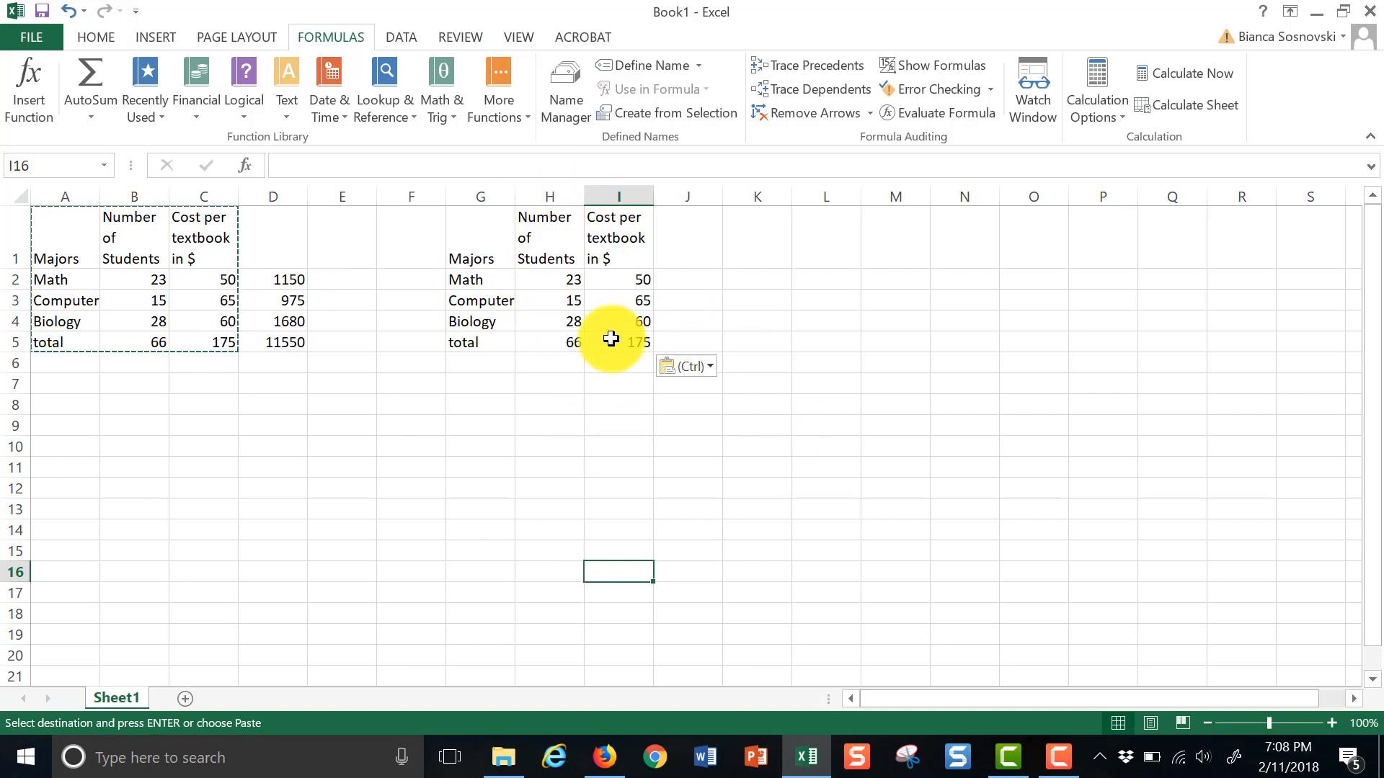
# Review the multiplication formulas in D2 through D5 of the original table.
pyautogui.click(277, 279)
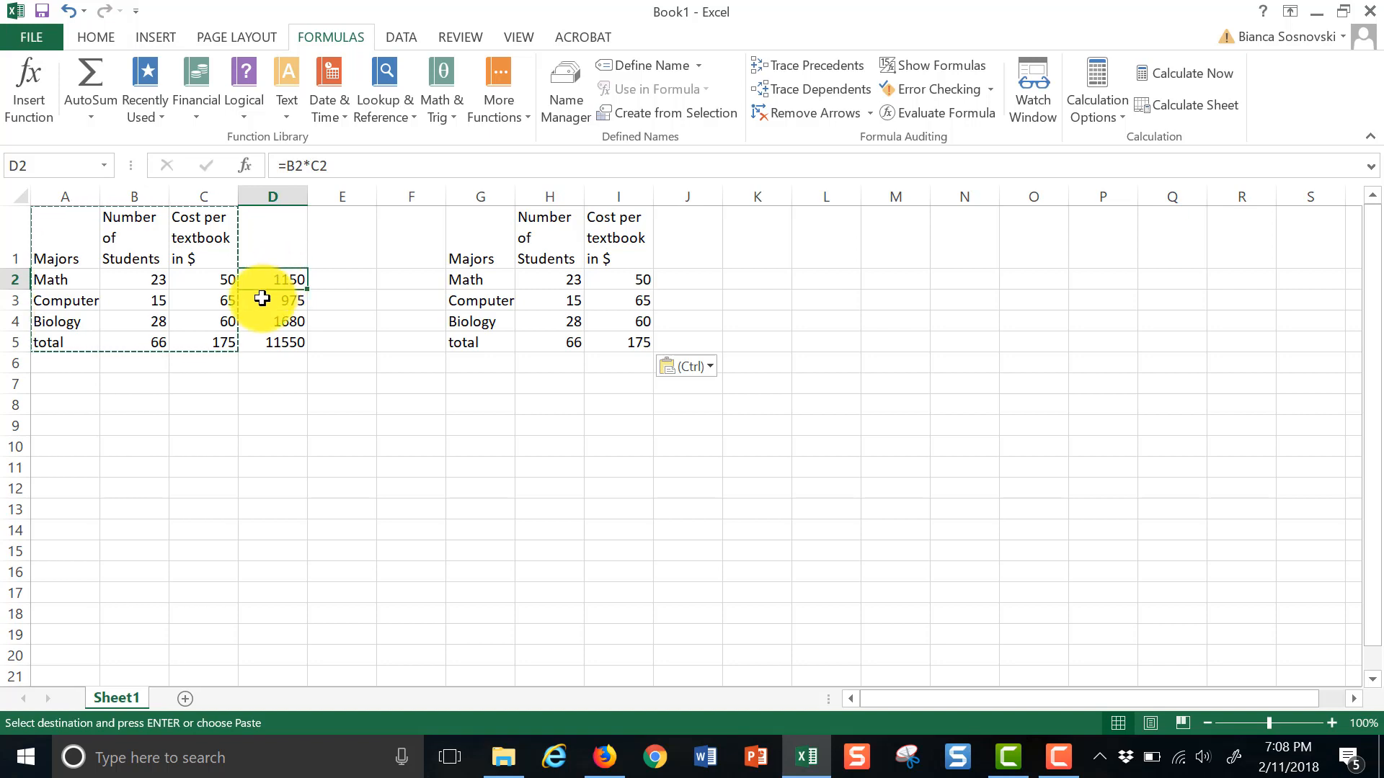
pyautogui.click(260, 303)
pyautogui.click(264, 323)
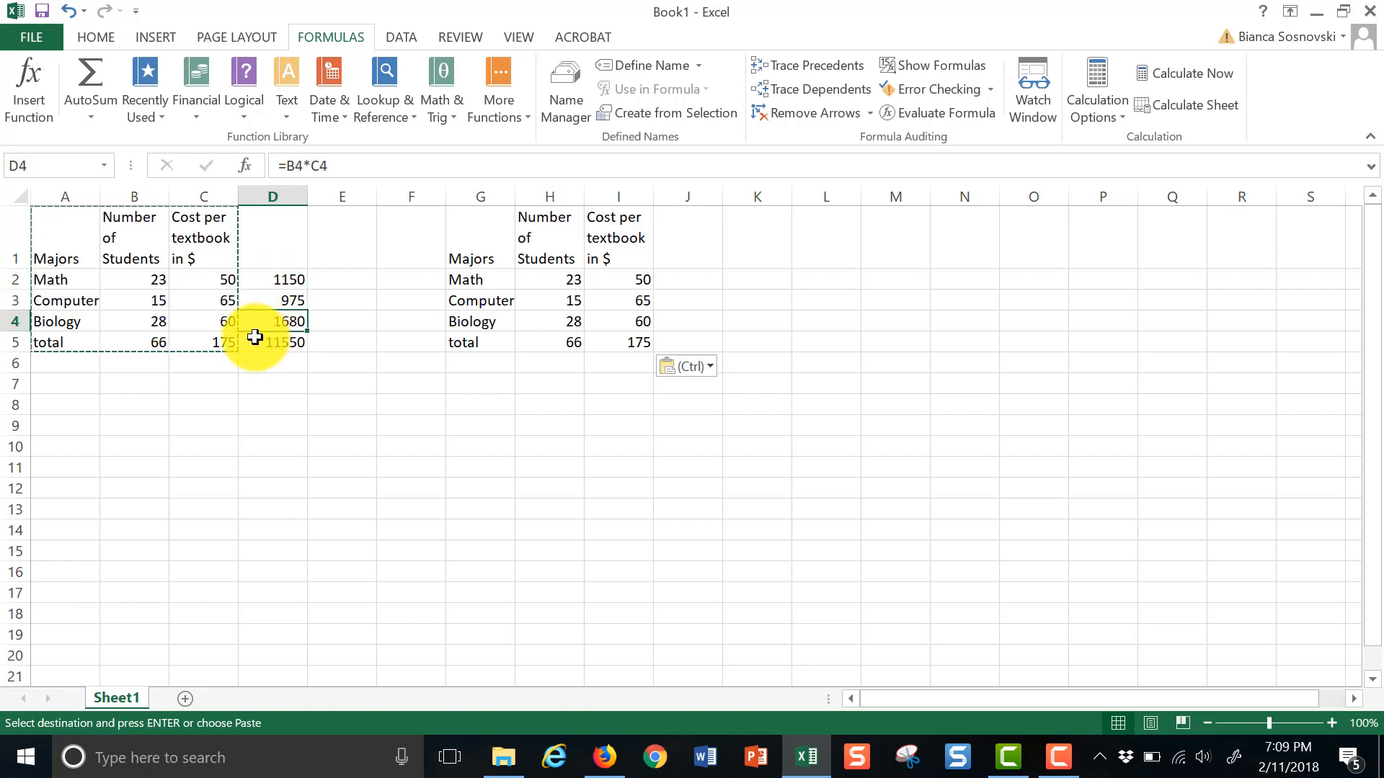
pyautogui.click(258, 341)
# Paste the multiplication formula from D2 into J2 beside the duplicated table and inspect its cell references.
pyautogui.click(277, 284)
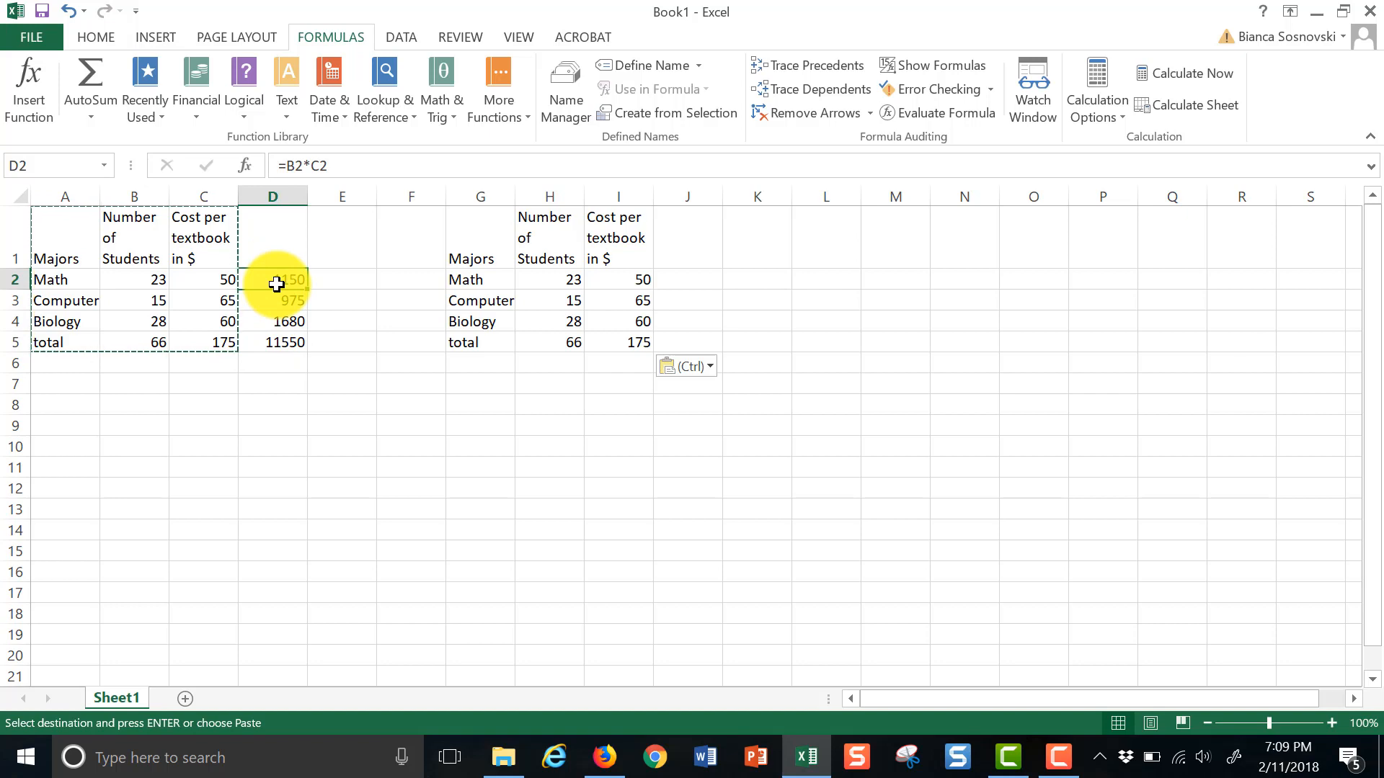
pyautogui.hotkey('ctrl', 'c')
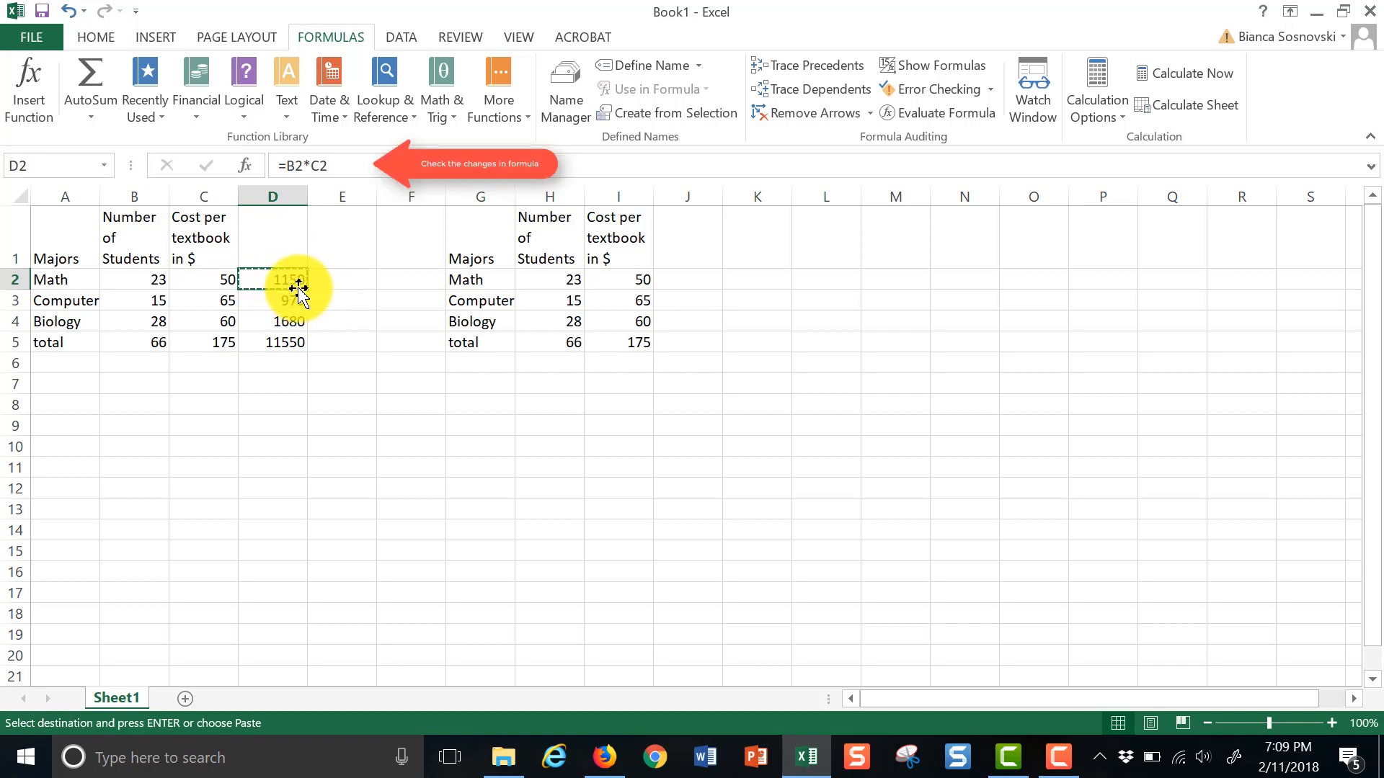
pyautogui.click(707, 282)
pyautogui.rightClick(708, 282)
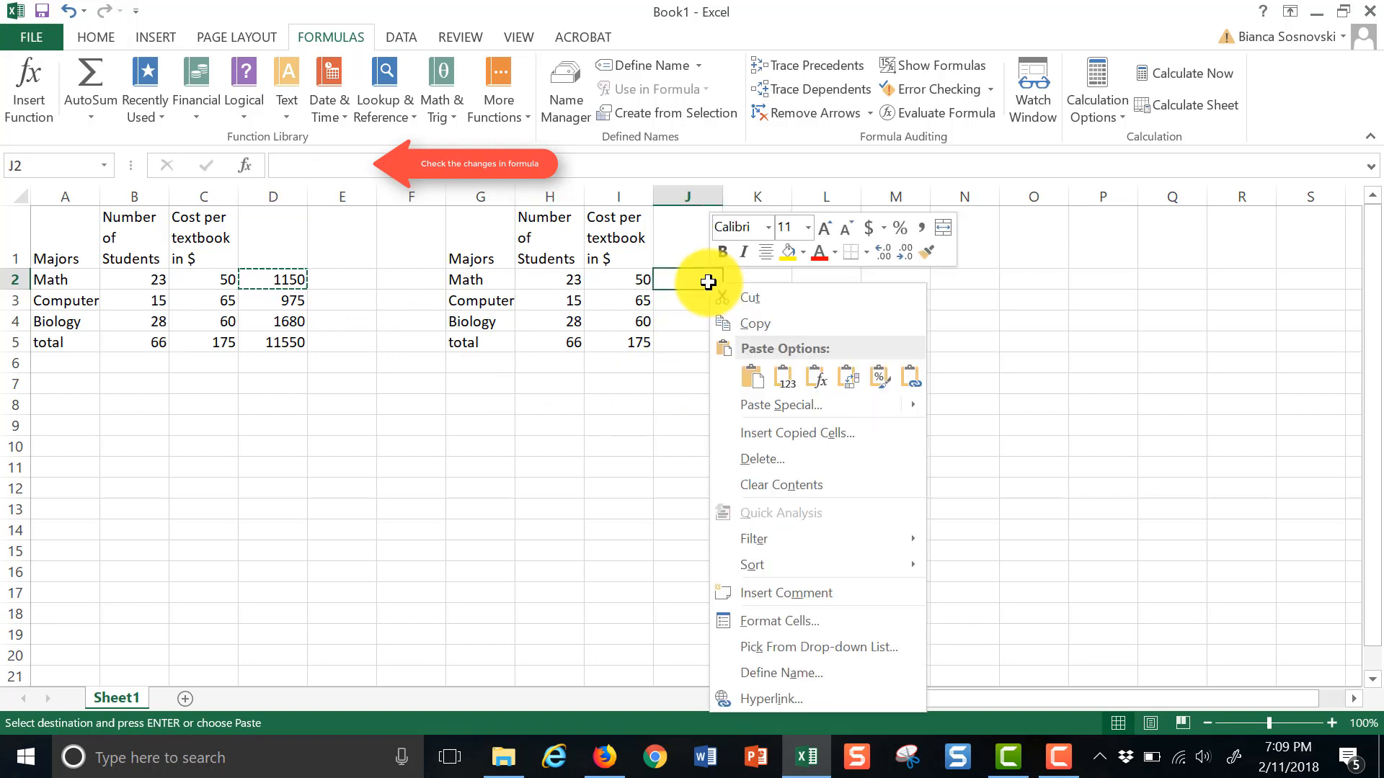
pyautogui.click(759, 377)
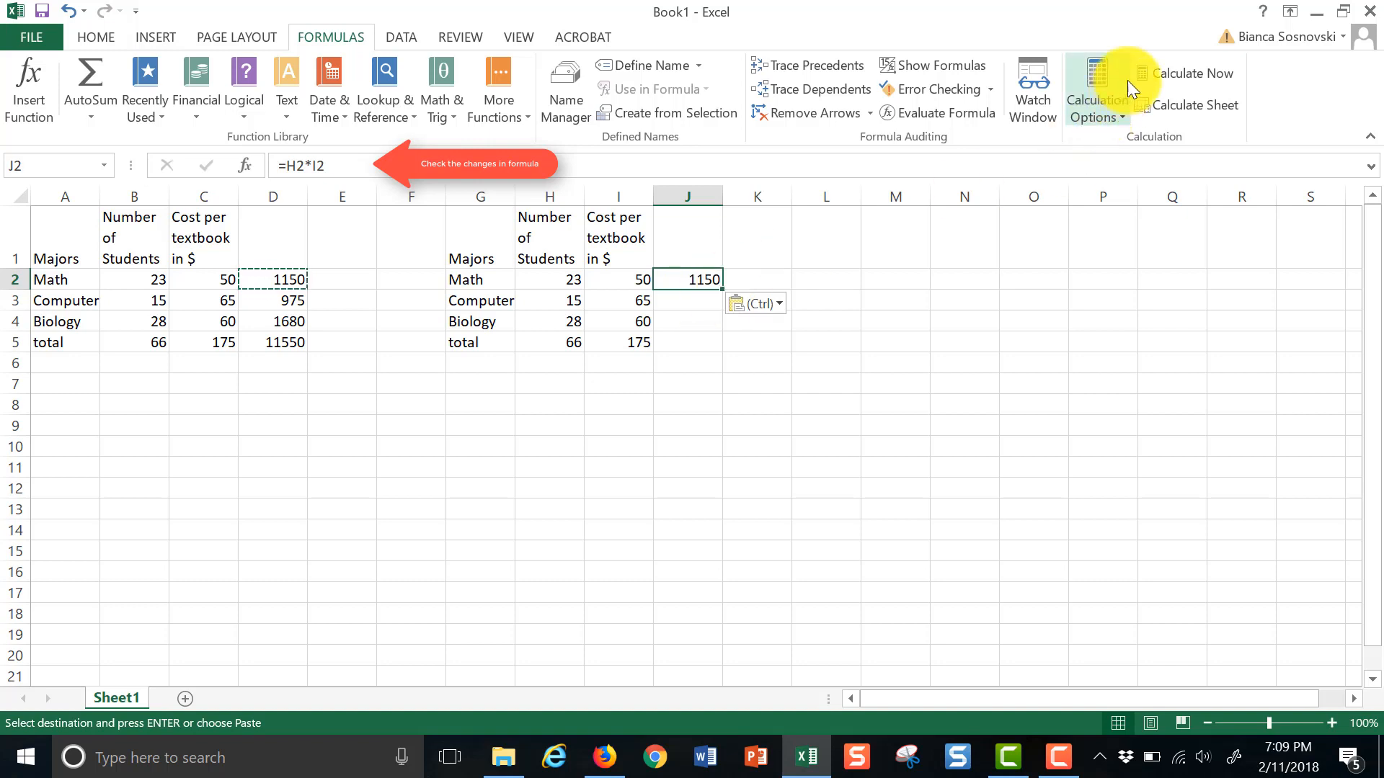
pyautogui.click(1157, 75)
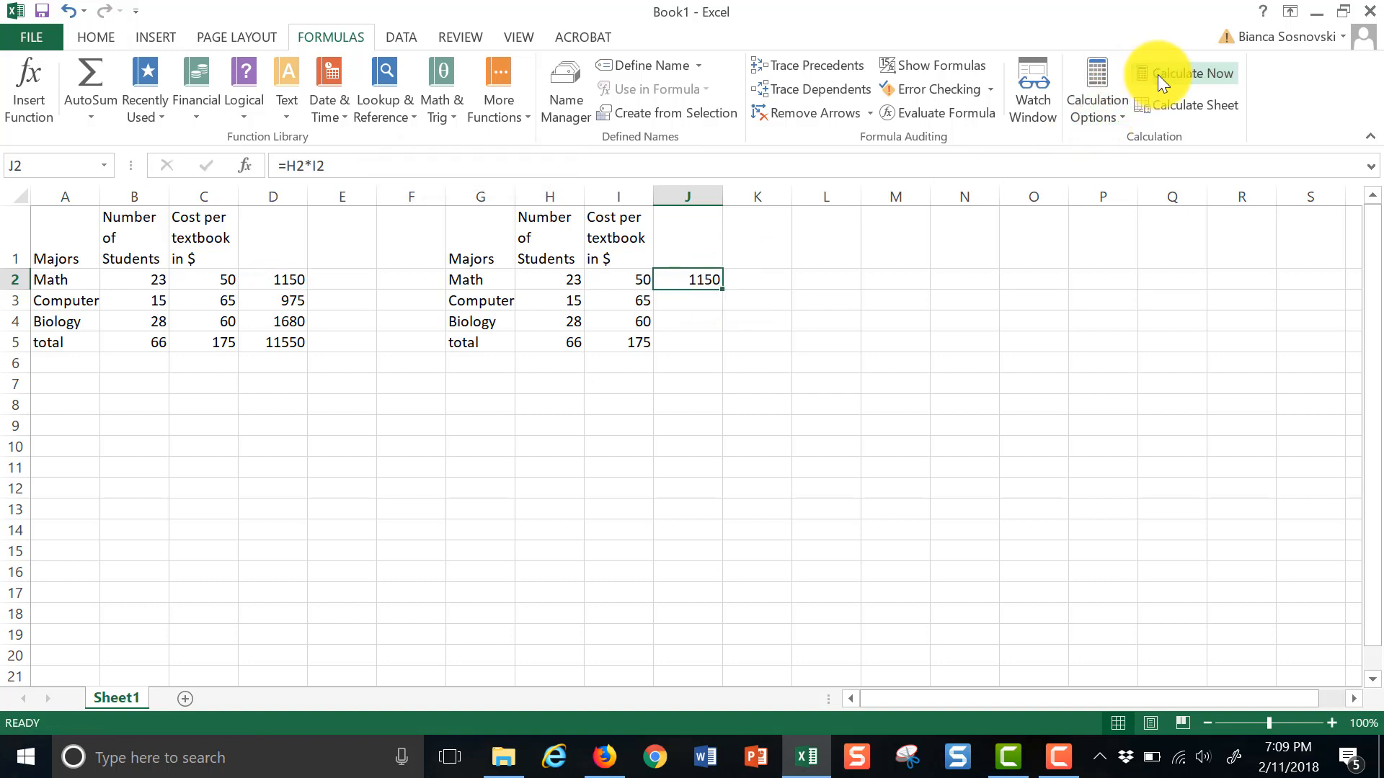
pyautogui.doubleClick(688, 279)
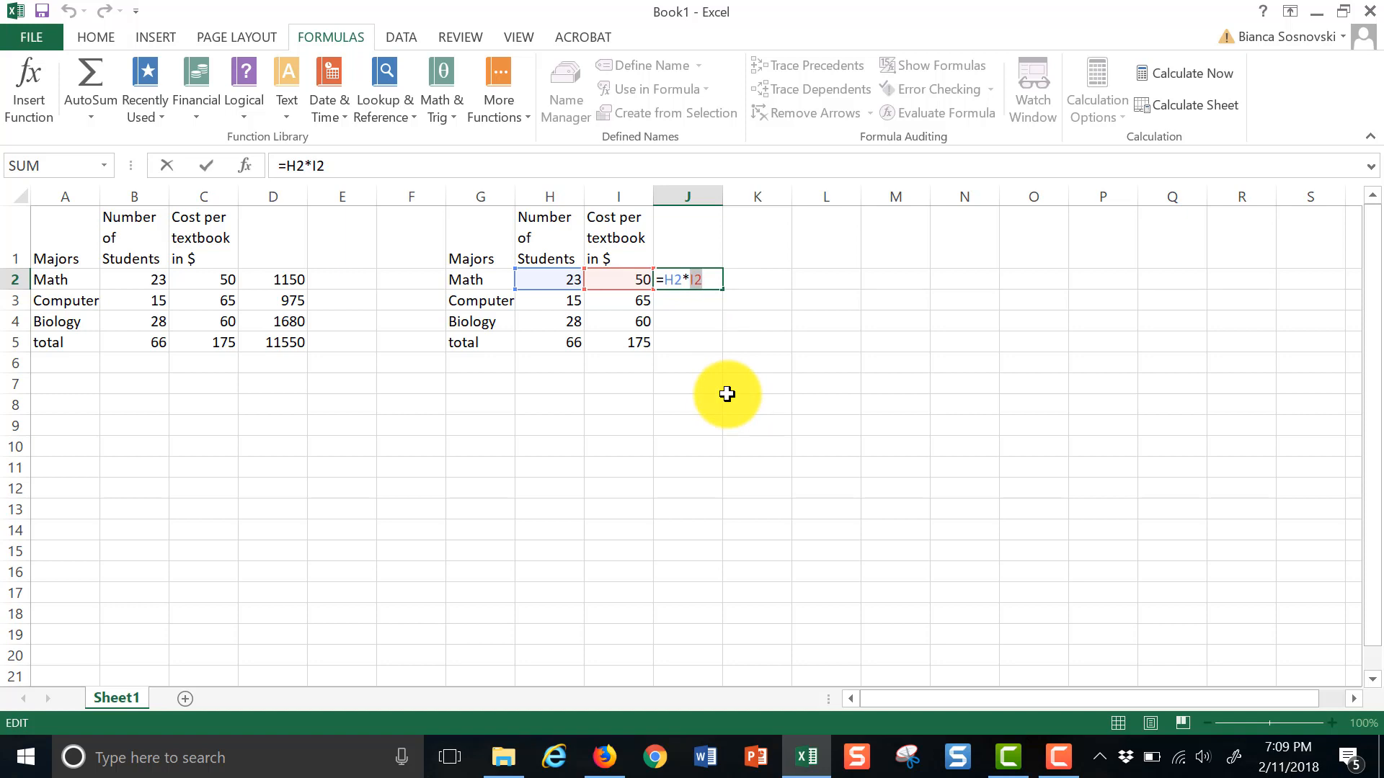
pyautogui.press('Return')
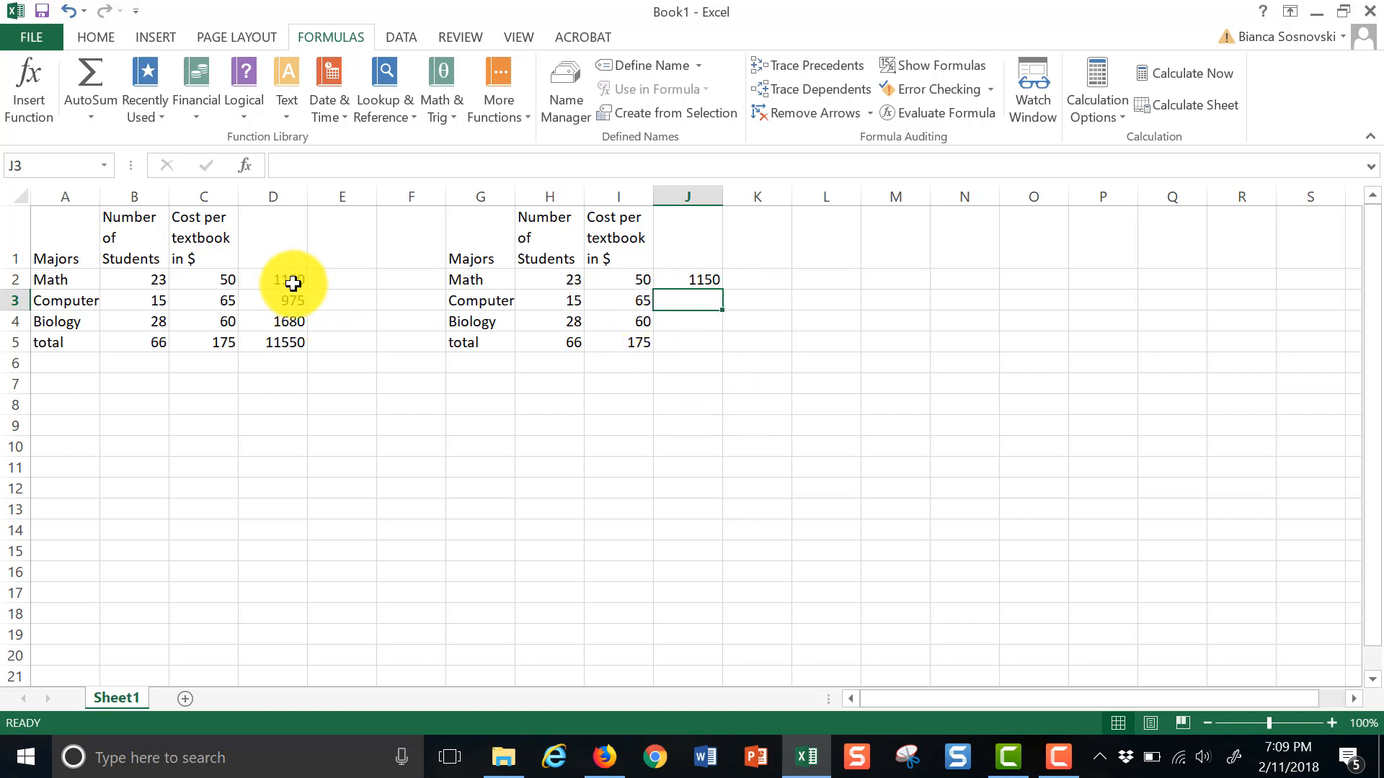
# Set the student numbers in the copied table to 32 for Math, 43 for Computer and 20 for Biology.
pyautogui.click(555, 283)
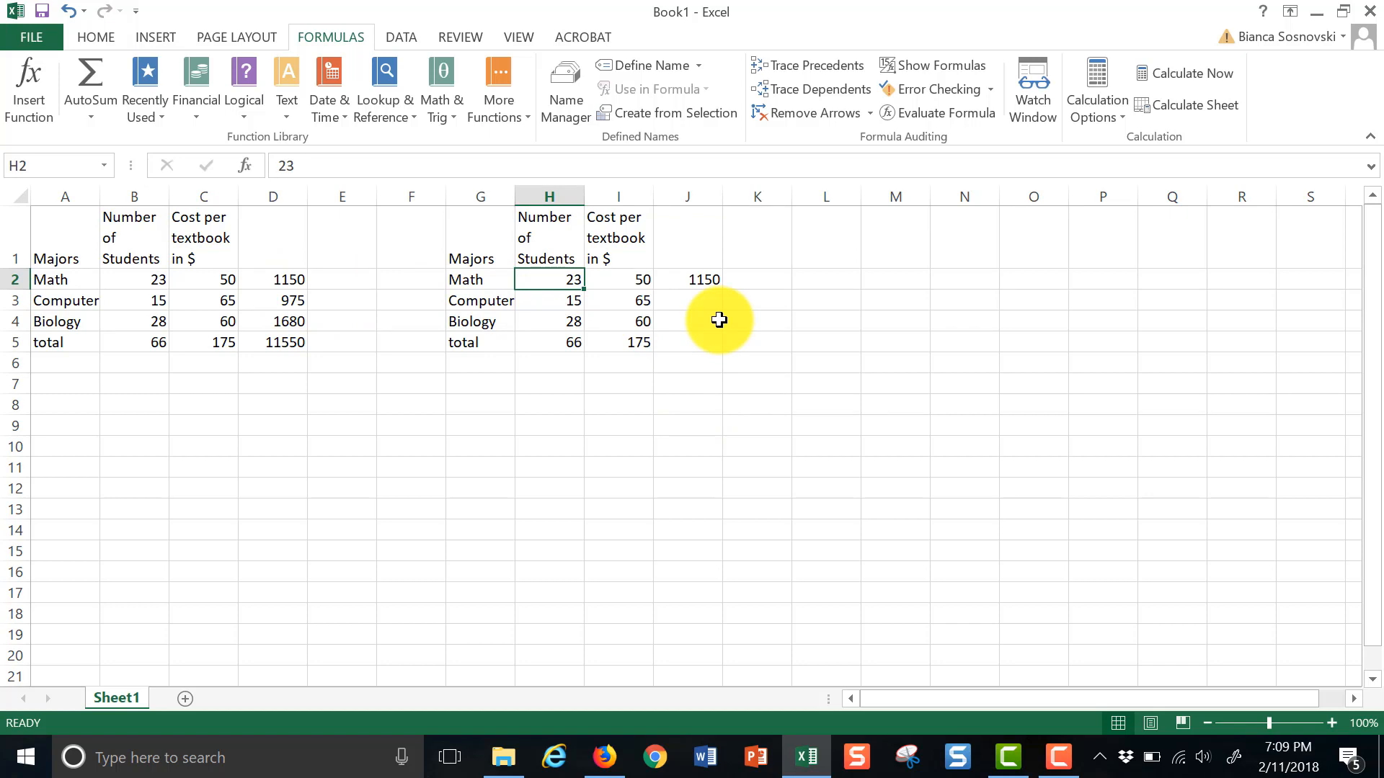
pyautogui.write('32')
pyautogui.press('Return')
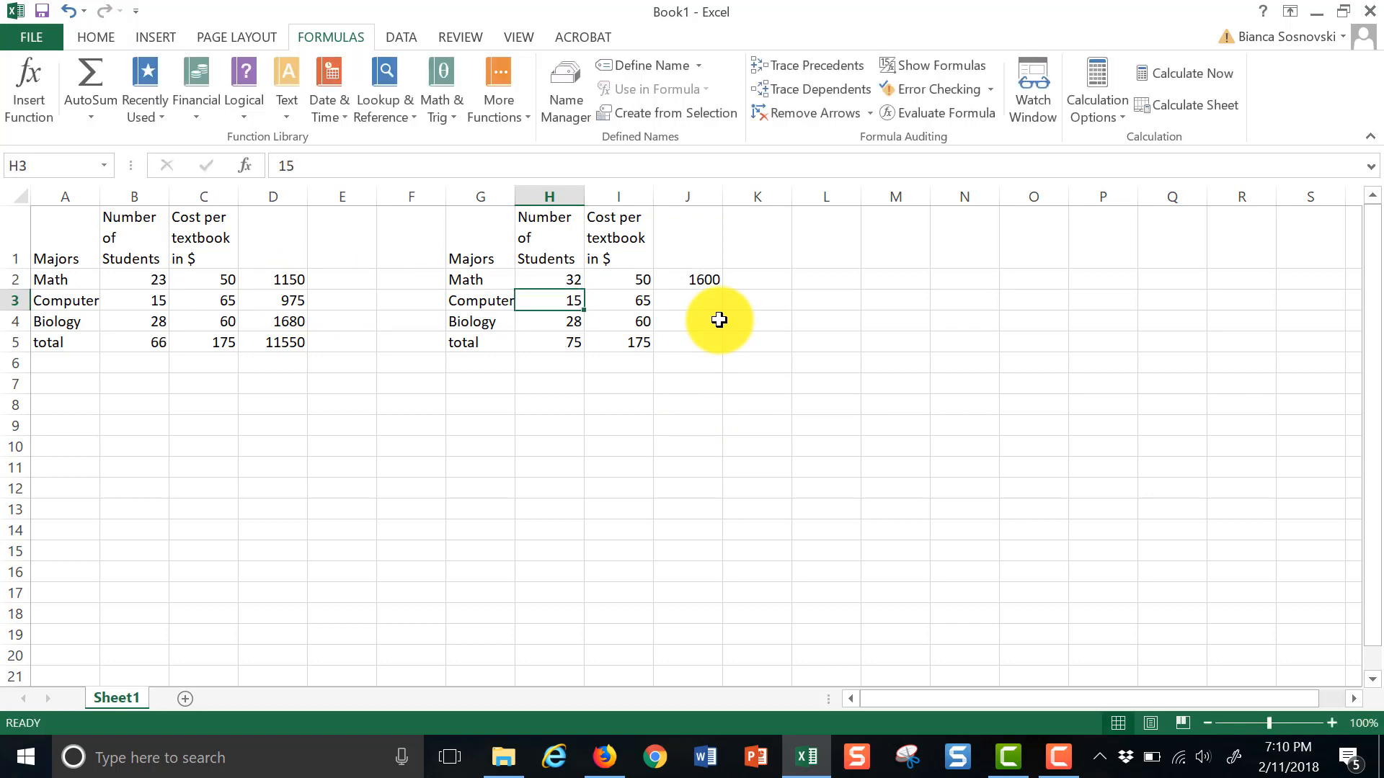
pyautogui.write('43')
pyautogui.press('Return')
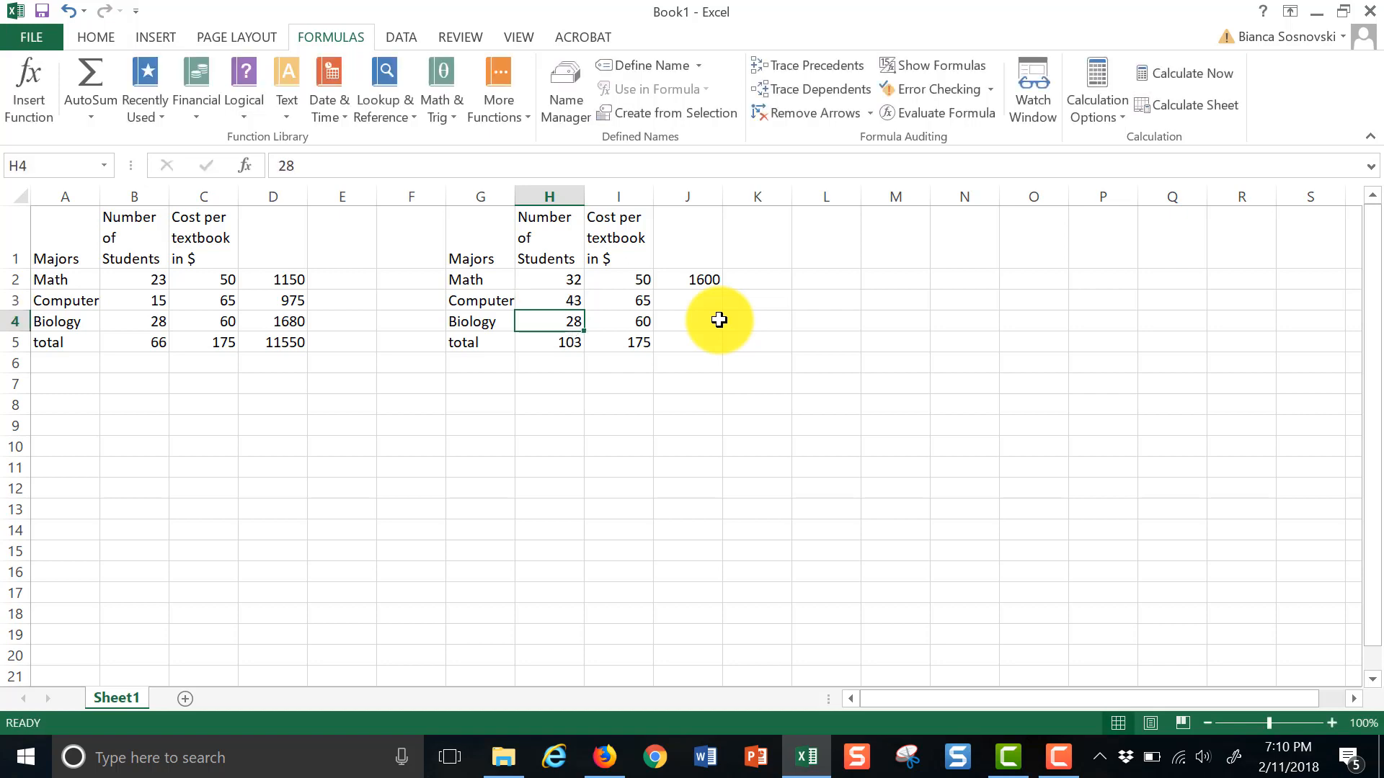
pyautogui.write('20')
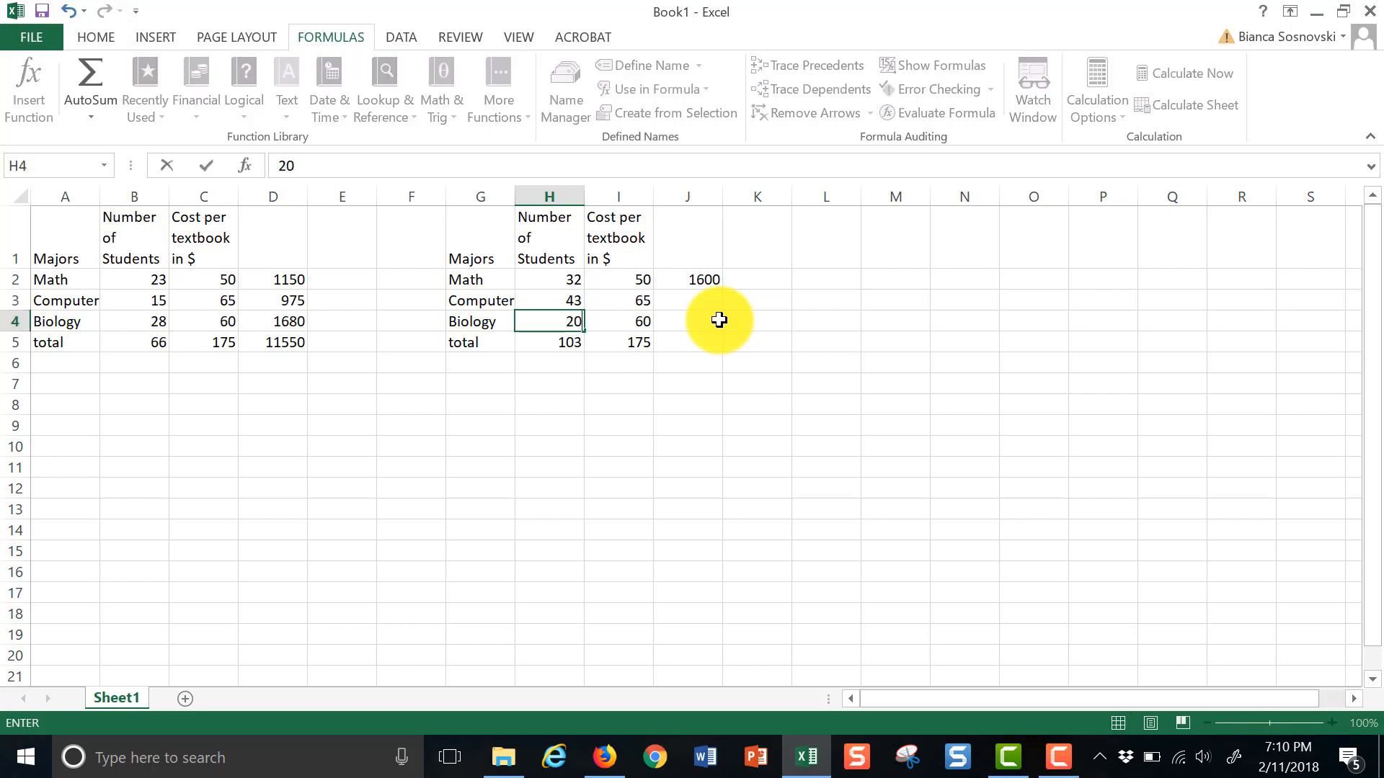
pyautogui.press('Return')
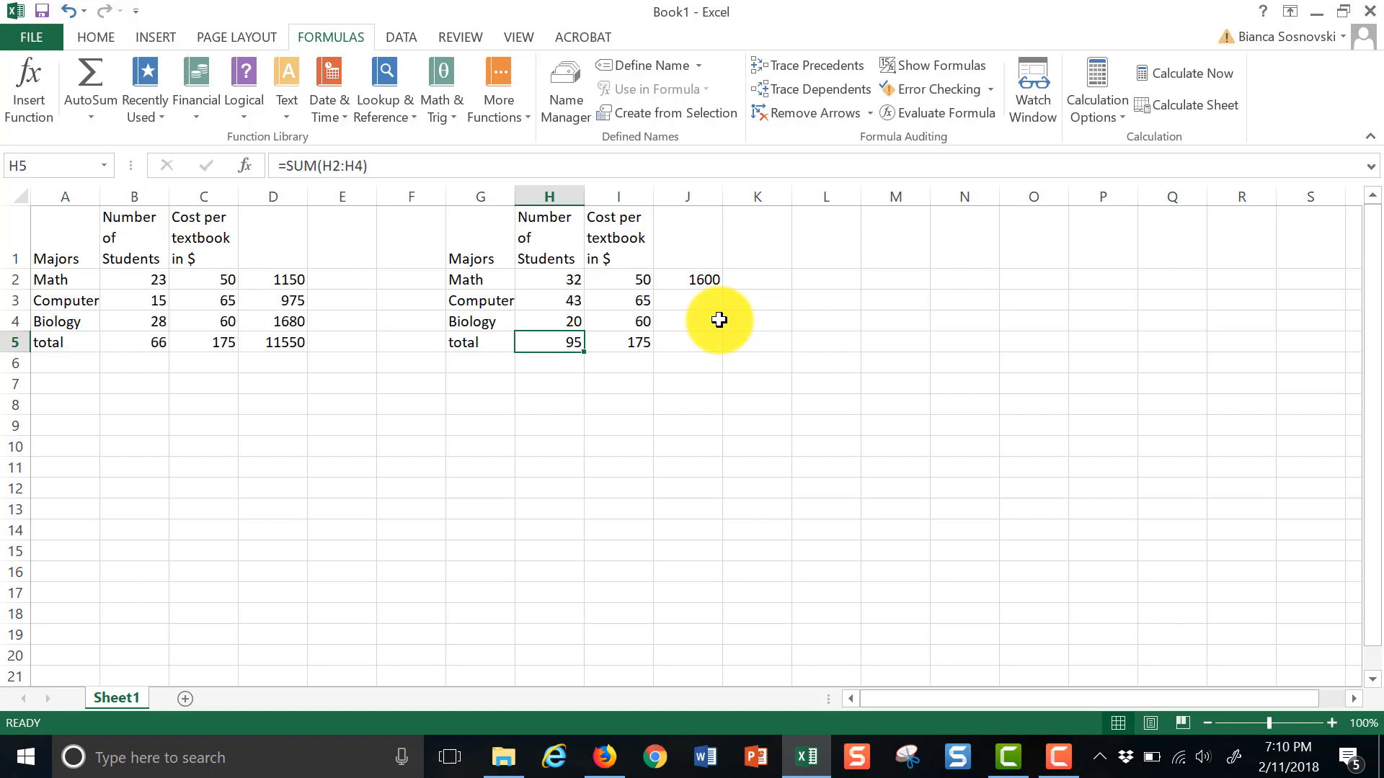
# Clear the contents of cell J2 beside the copied table.
pyautogui.click(709, 280)
pyautogui.rightClick(710, 280)
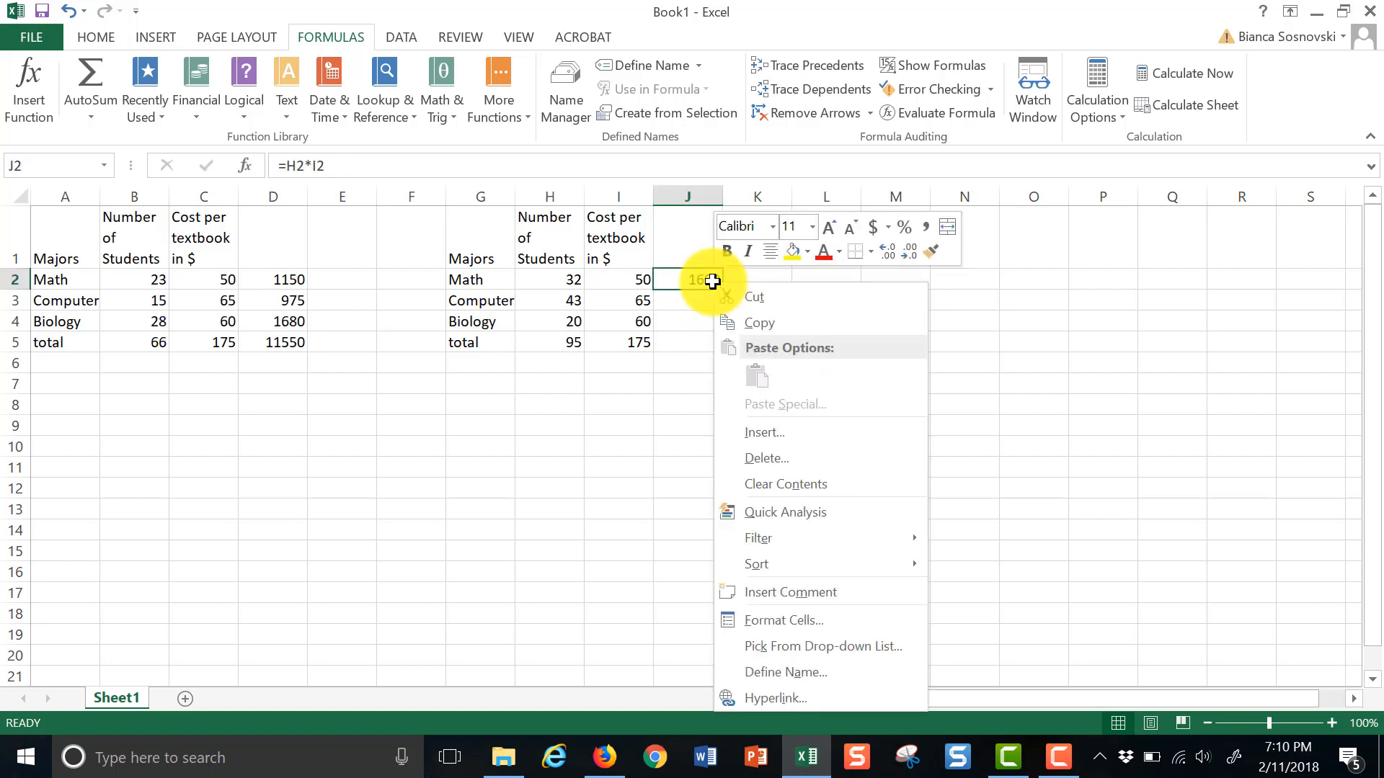
pyautogui.click(764, 484)
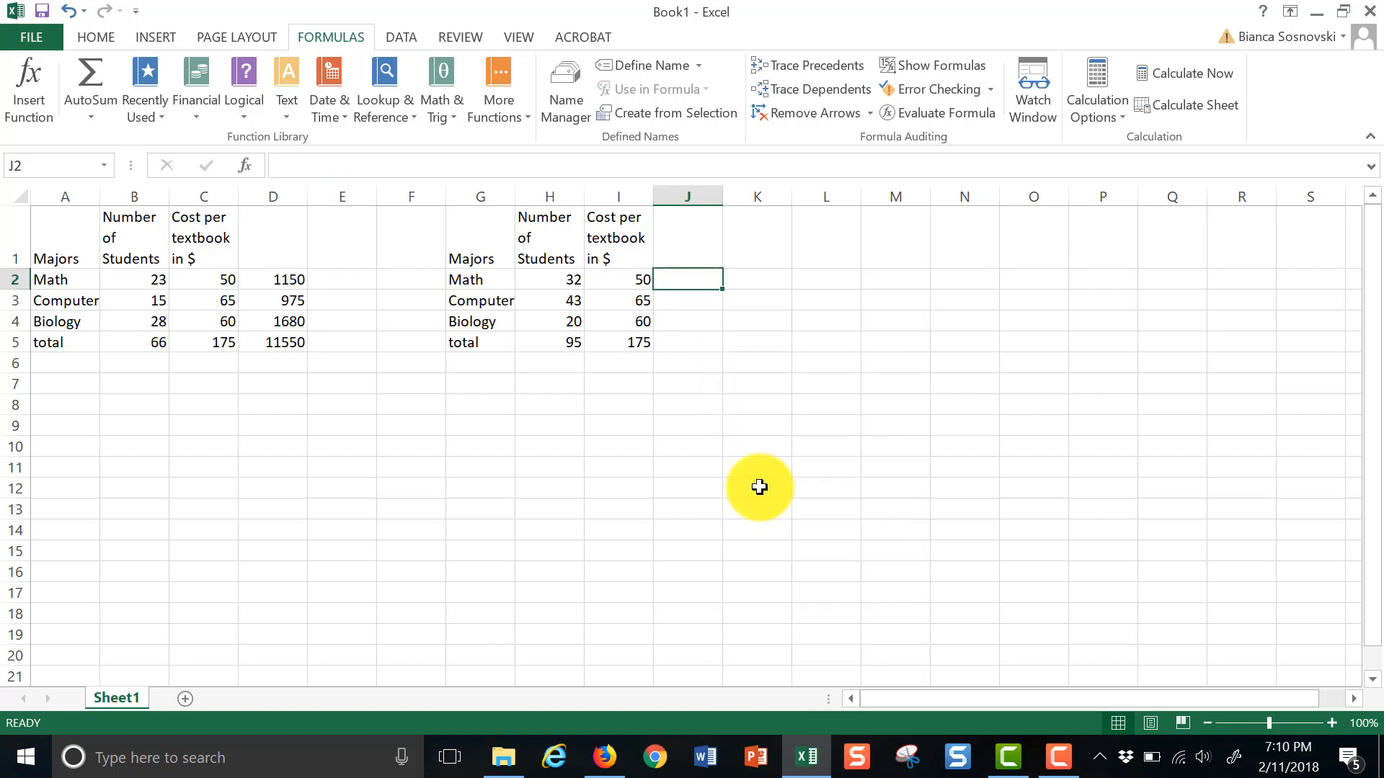
# Copy the multiplication formula from cell D2 into cell J2 for the copied table's Math row.
pyautogui.click(278, 285)
pyautogui.hotkey('ctrl', 'c')
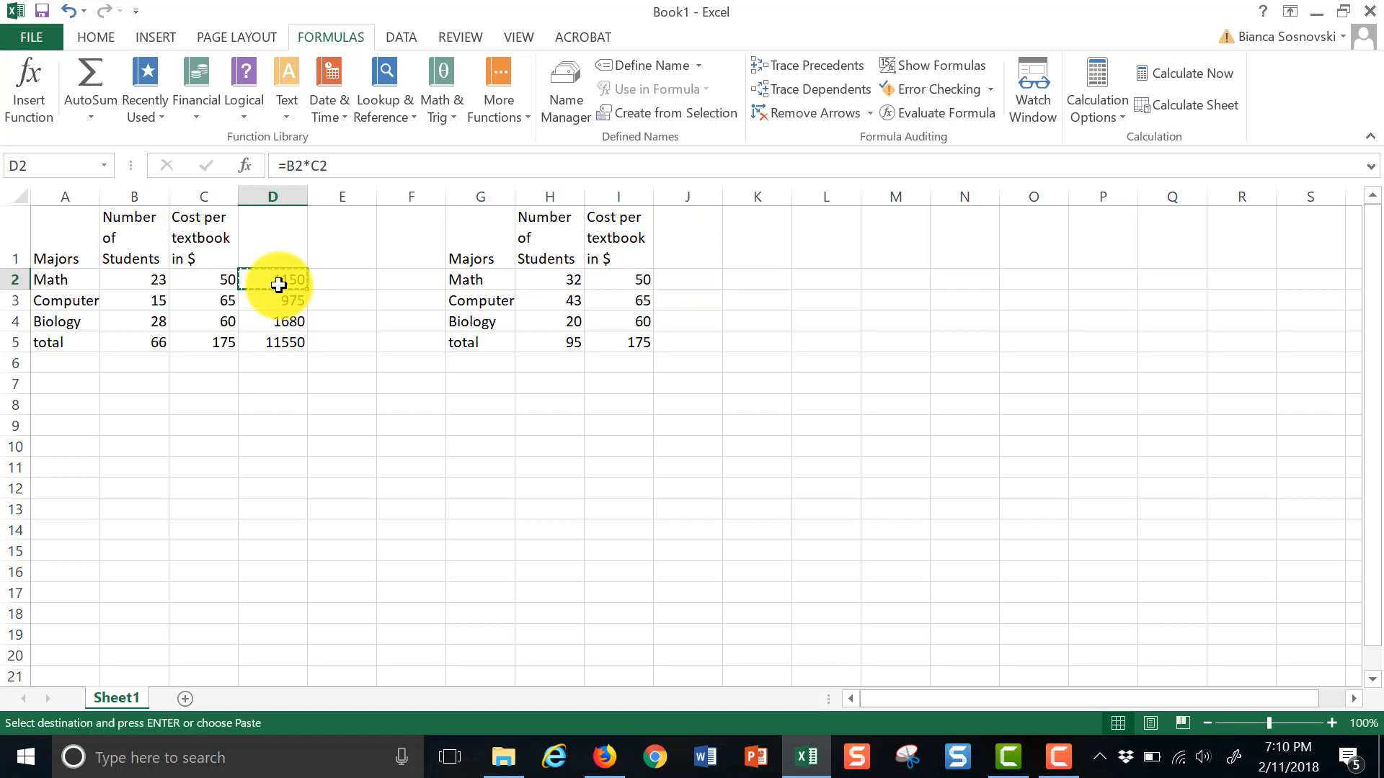
pyautogui.click(688, 283)
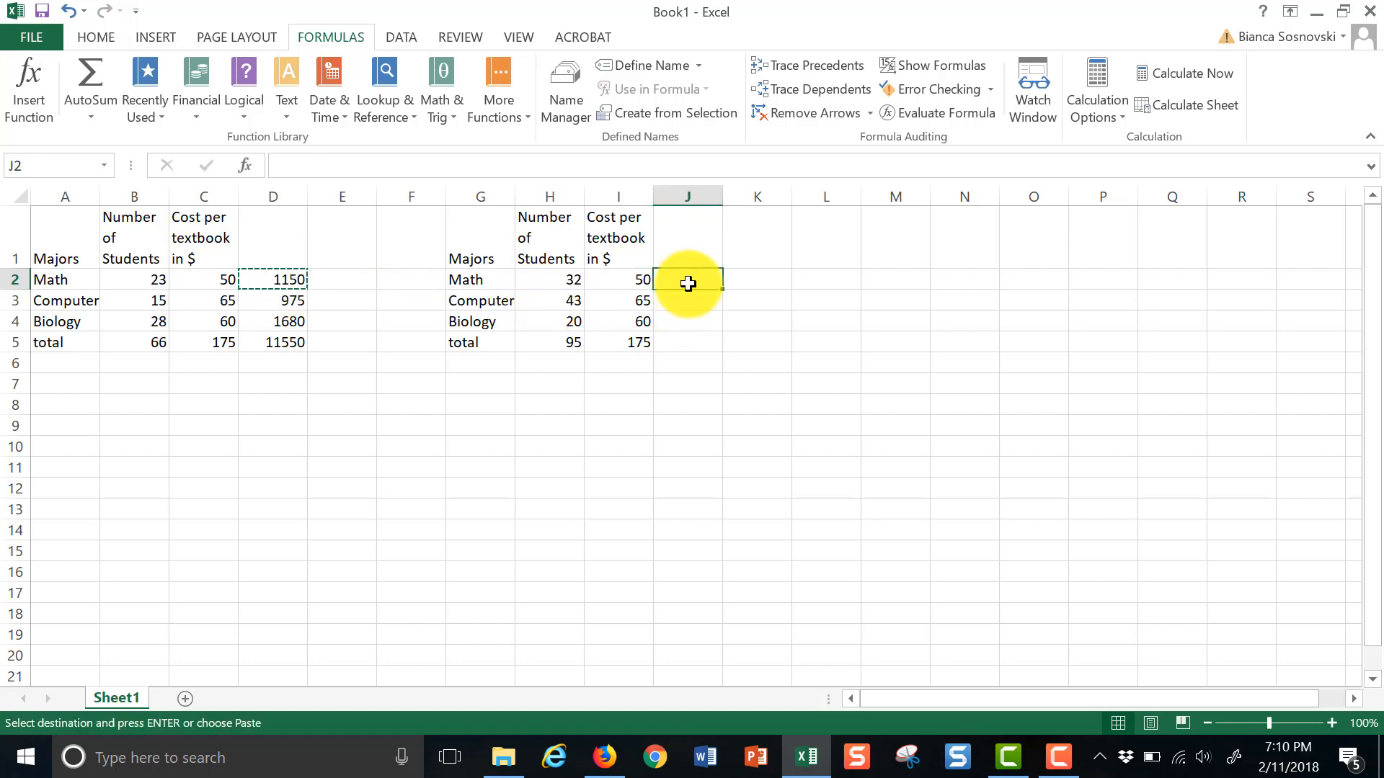
pyautogui.hotkey('ctrl', 'v')
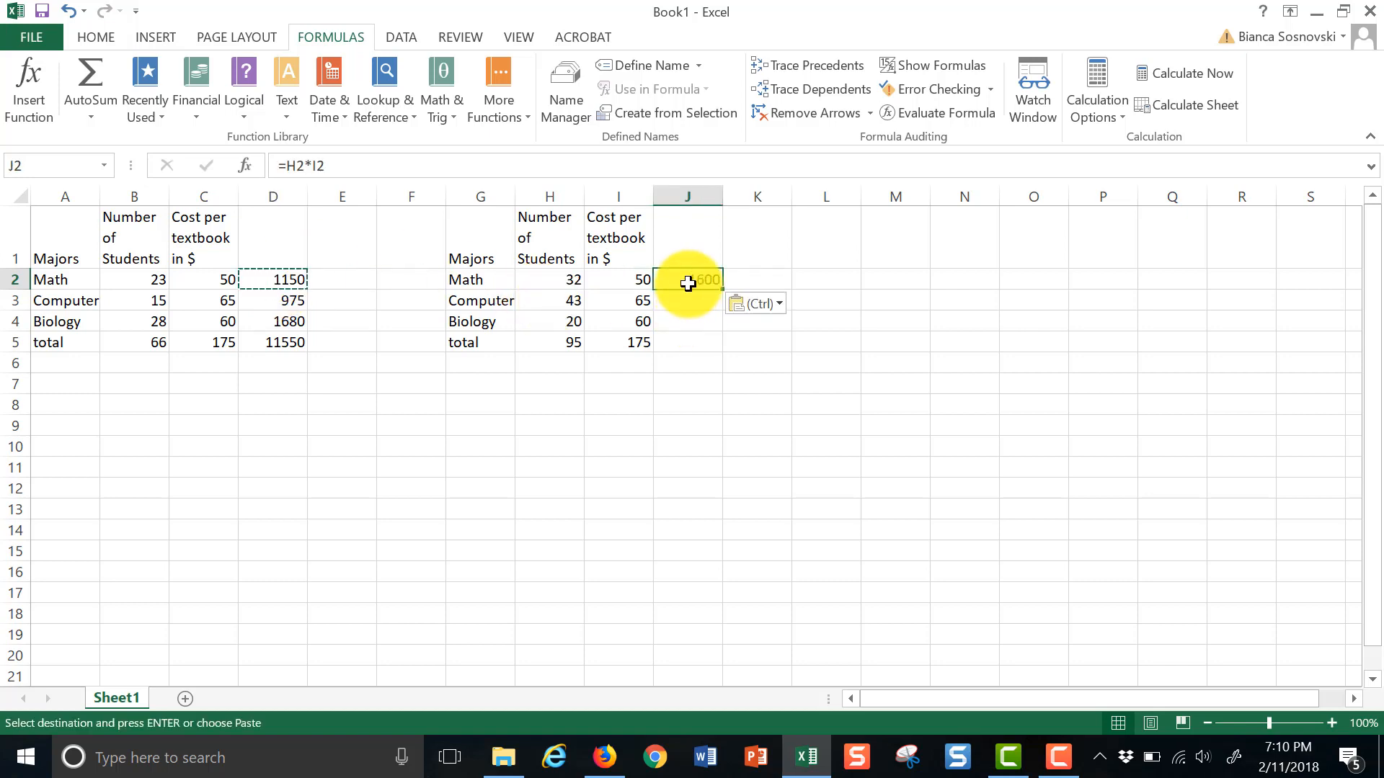
pyautogui.press('Return')
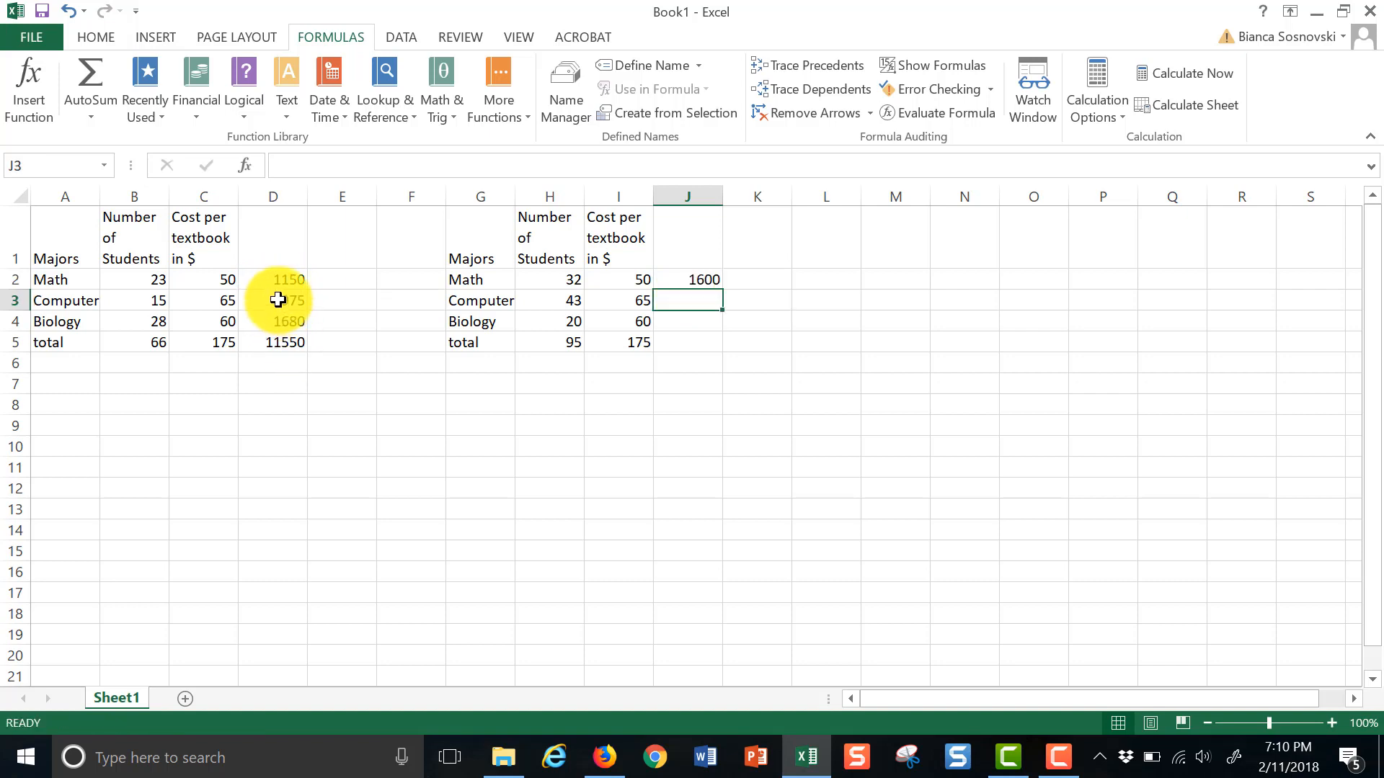
# Compare the cell references of the original formula in D2 with those of its copy in J2.
pyautogui.click(273, 281)
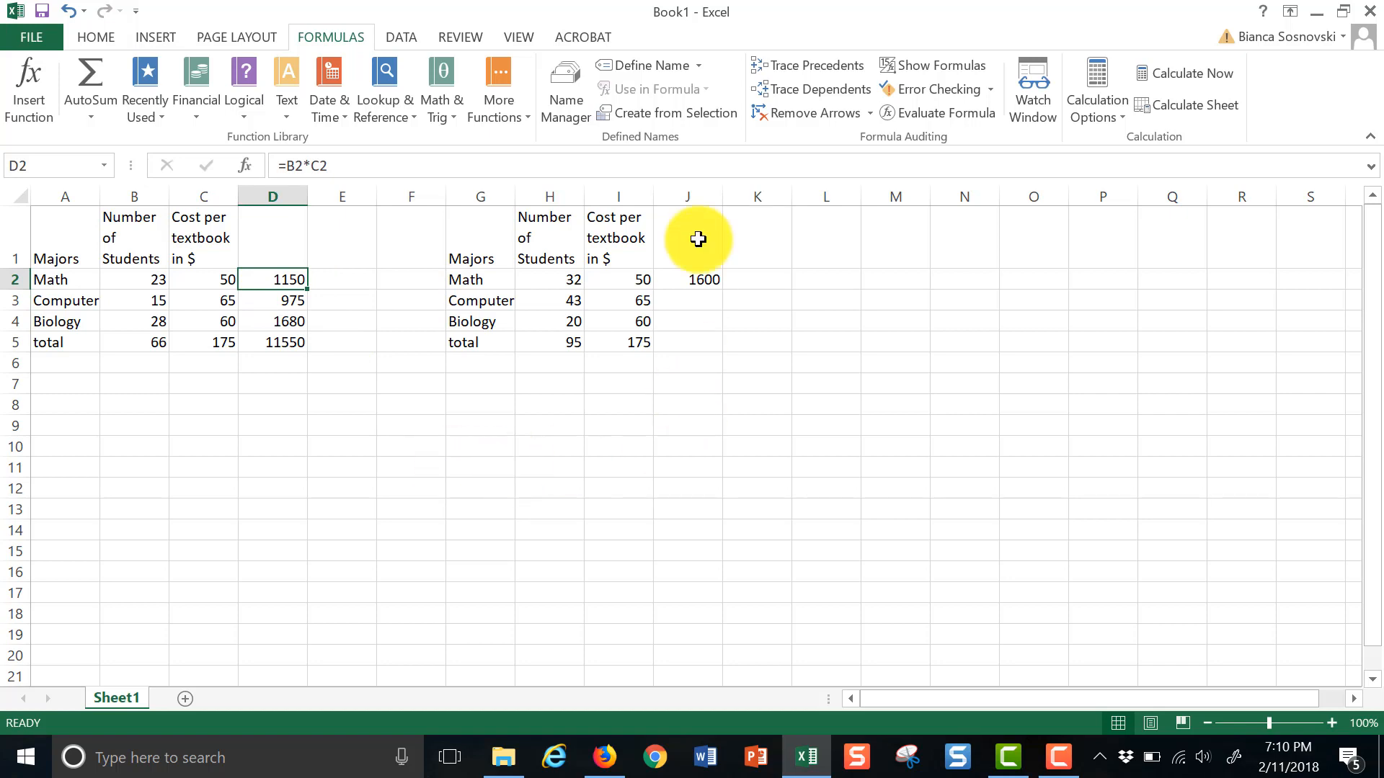
pyautogui.click(697, 280)
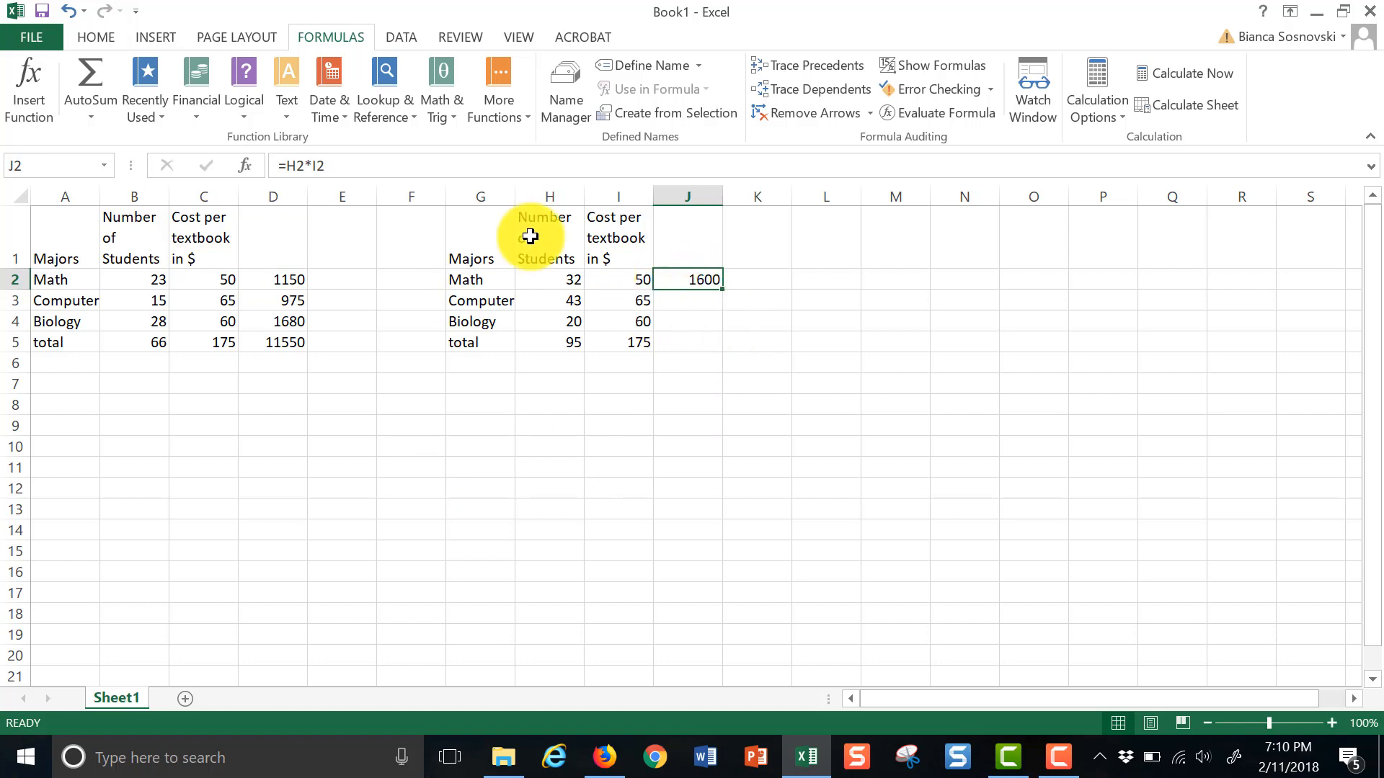
pyautogui.doubleClick(701, 281)
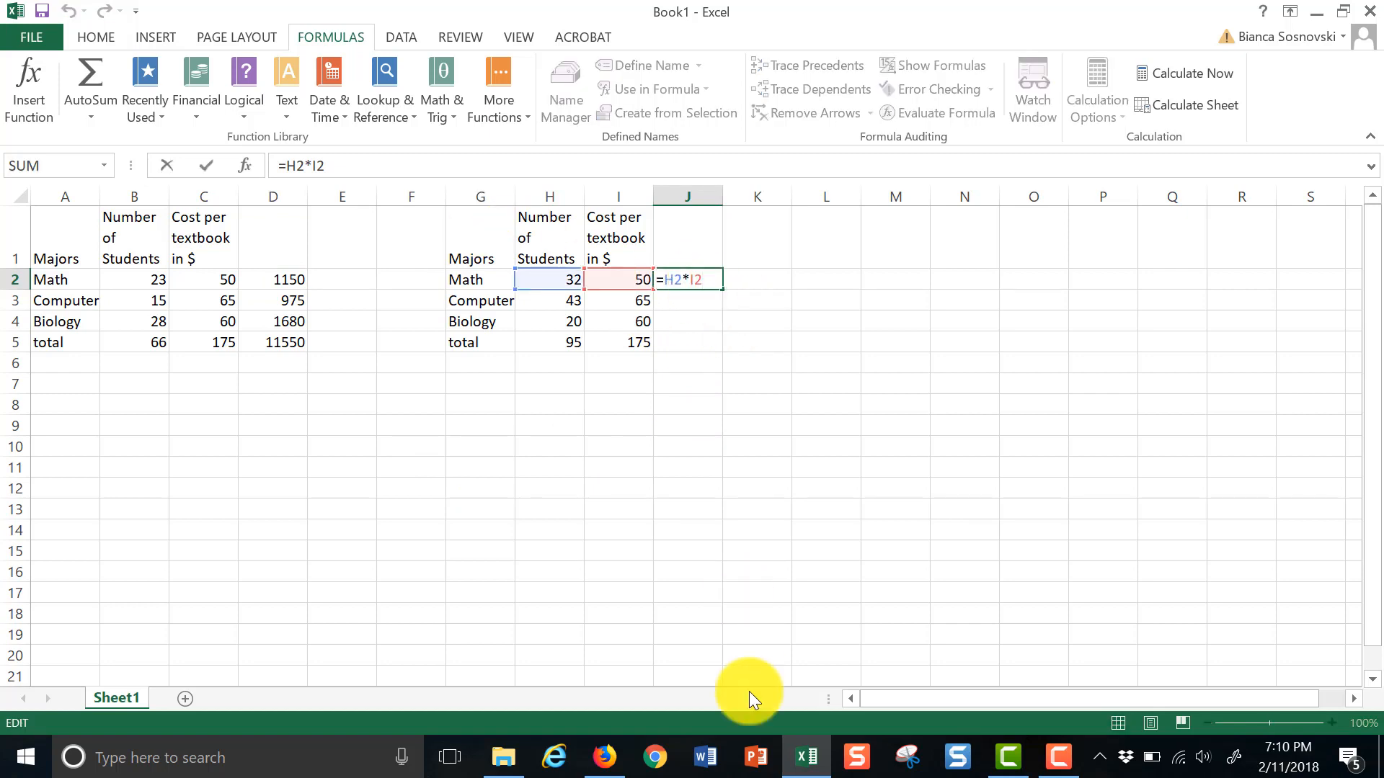
pyautogui.hotkey('ctrl', 'Return')
# Paste the formula from J2 into the blank area at cell M6 and examine which cells it references.
pyautogui.hotkey('ctrl', 'c')
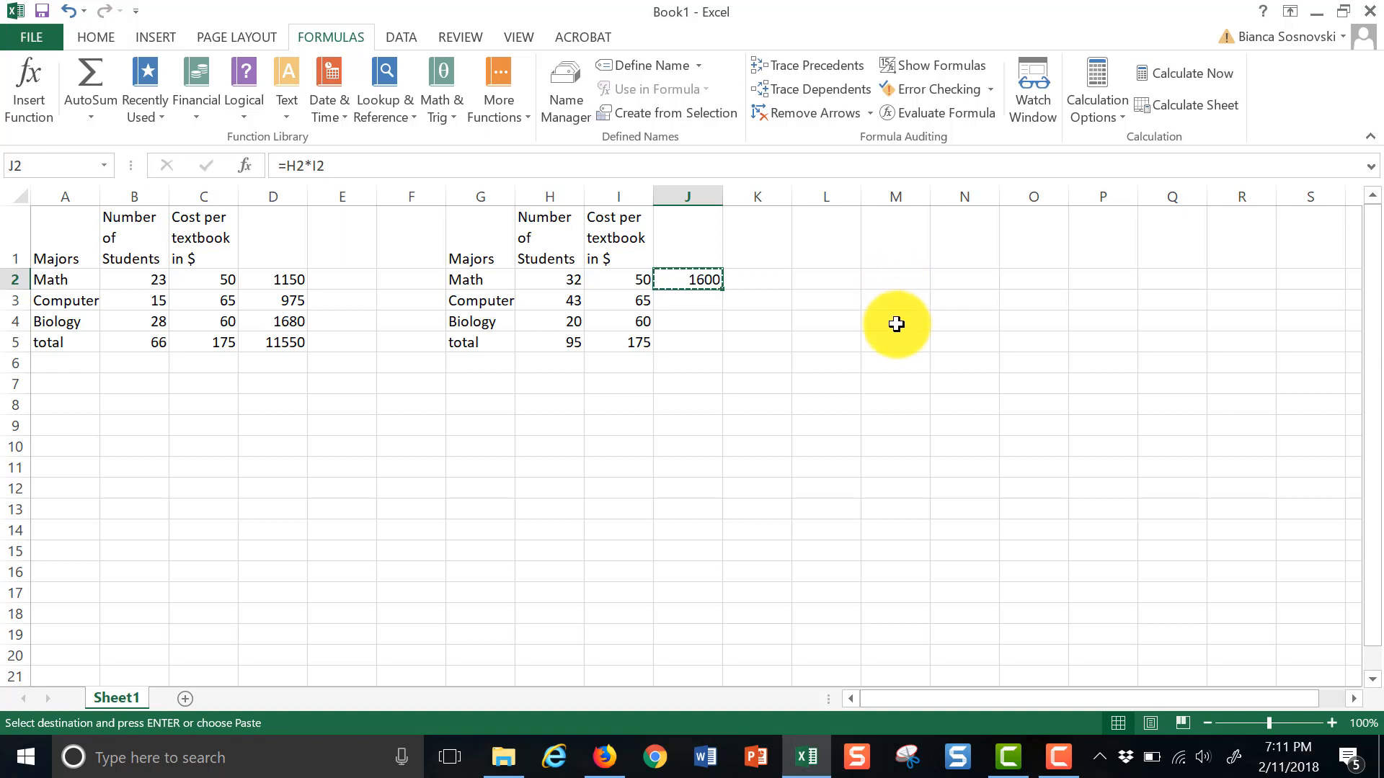
pyautogui.click(895, 362)
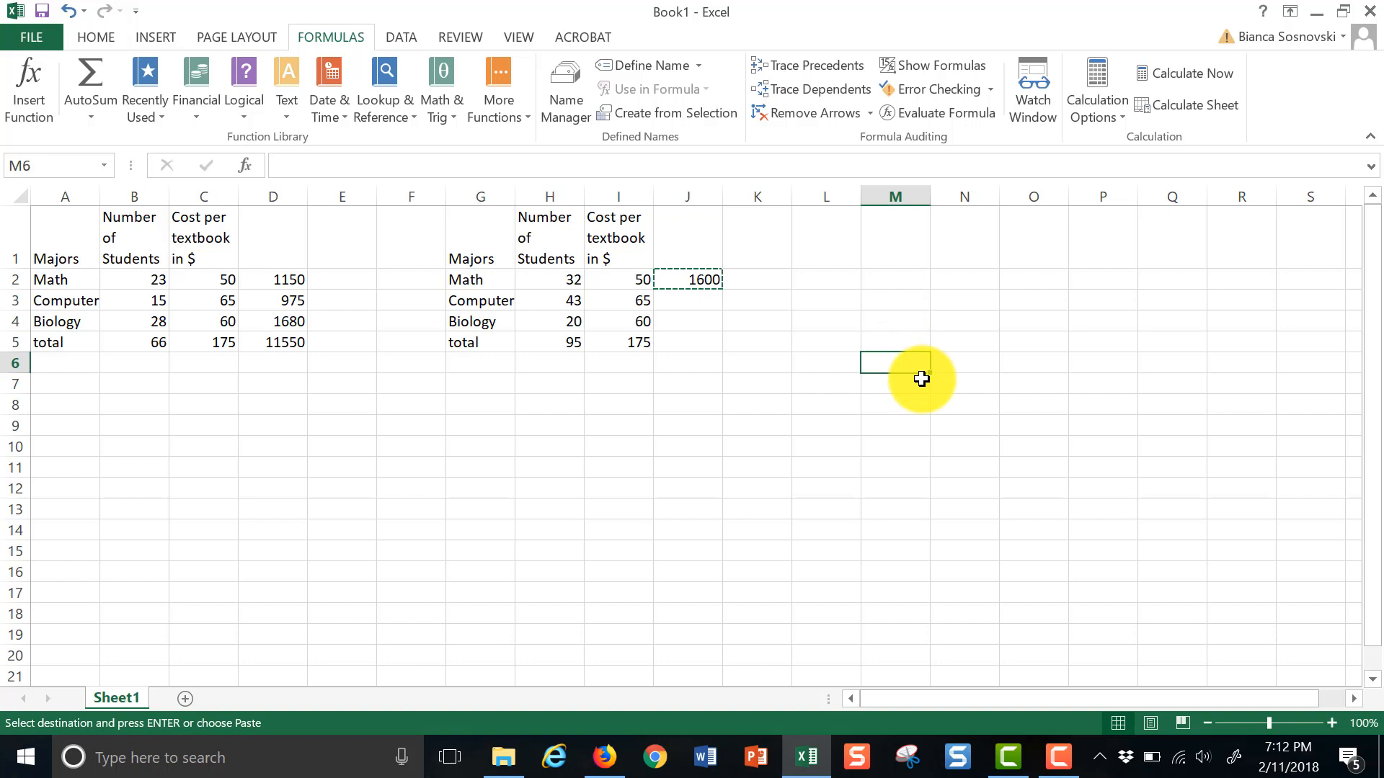
pyautogui.hotkey('ctrl', 'v')
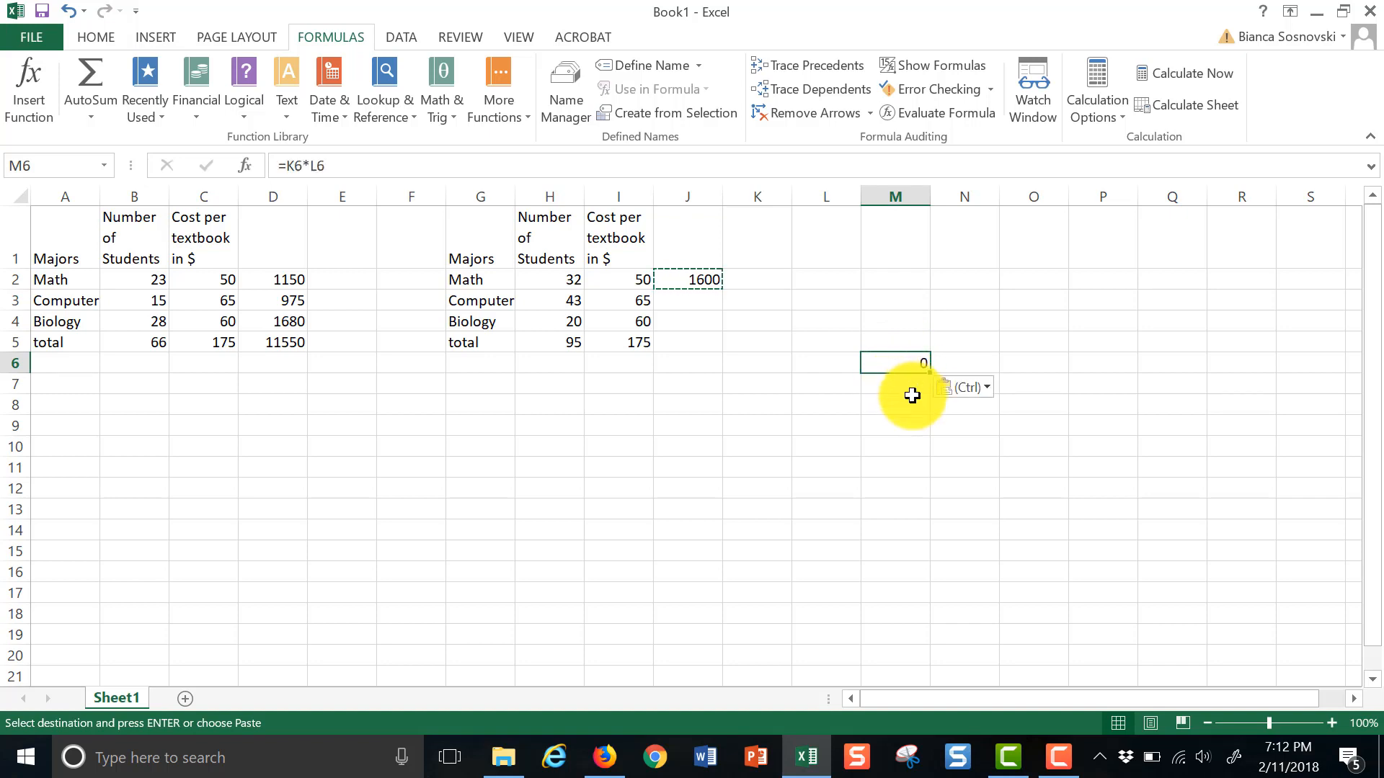
pyautogui.doubleClick(920, 364)
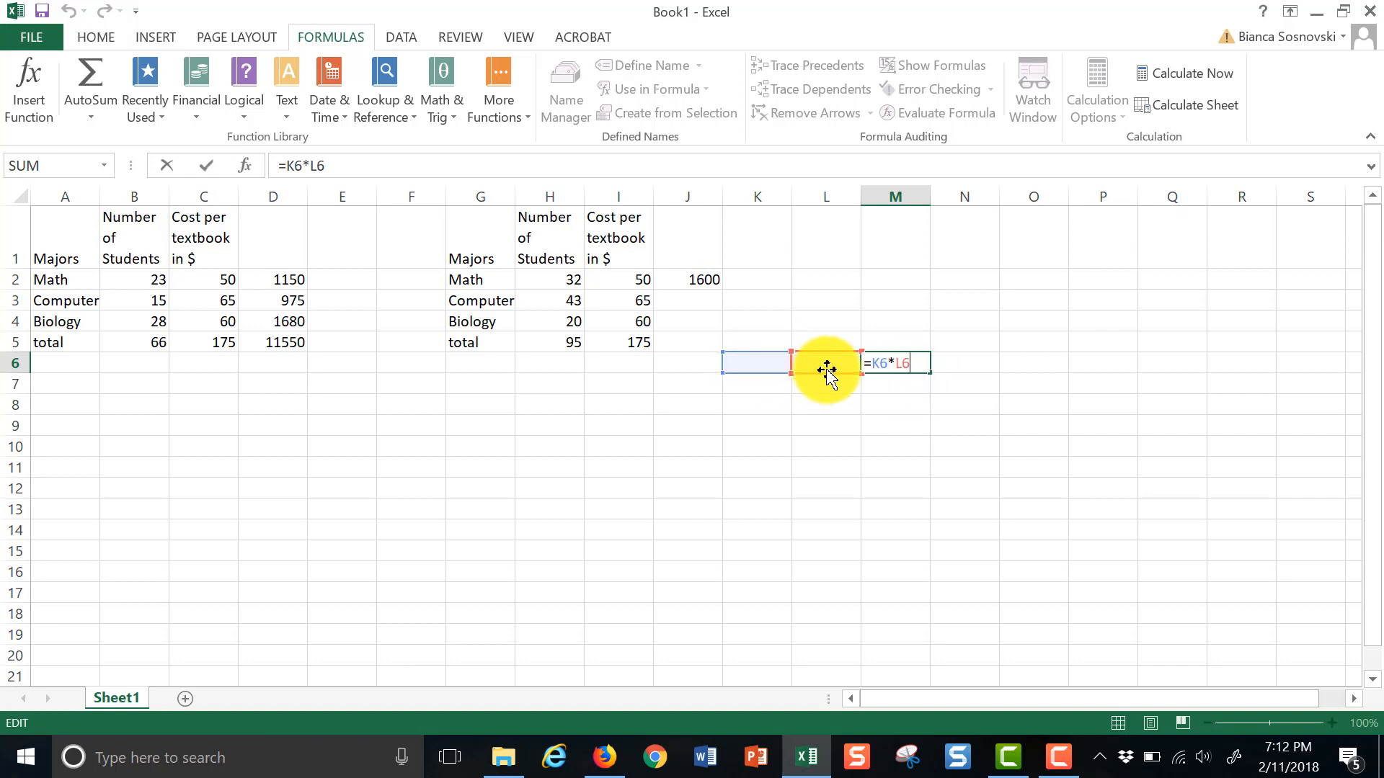
pyautogui.click(826, 403)
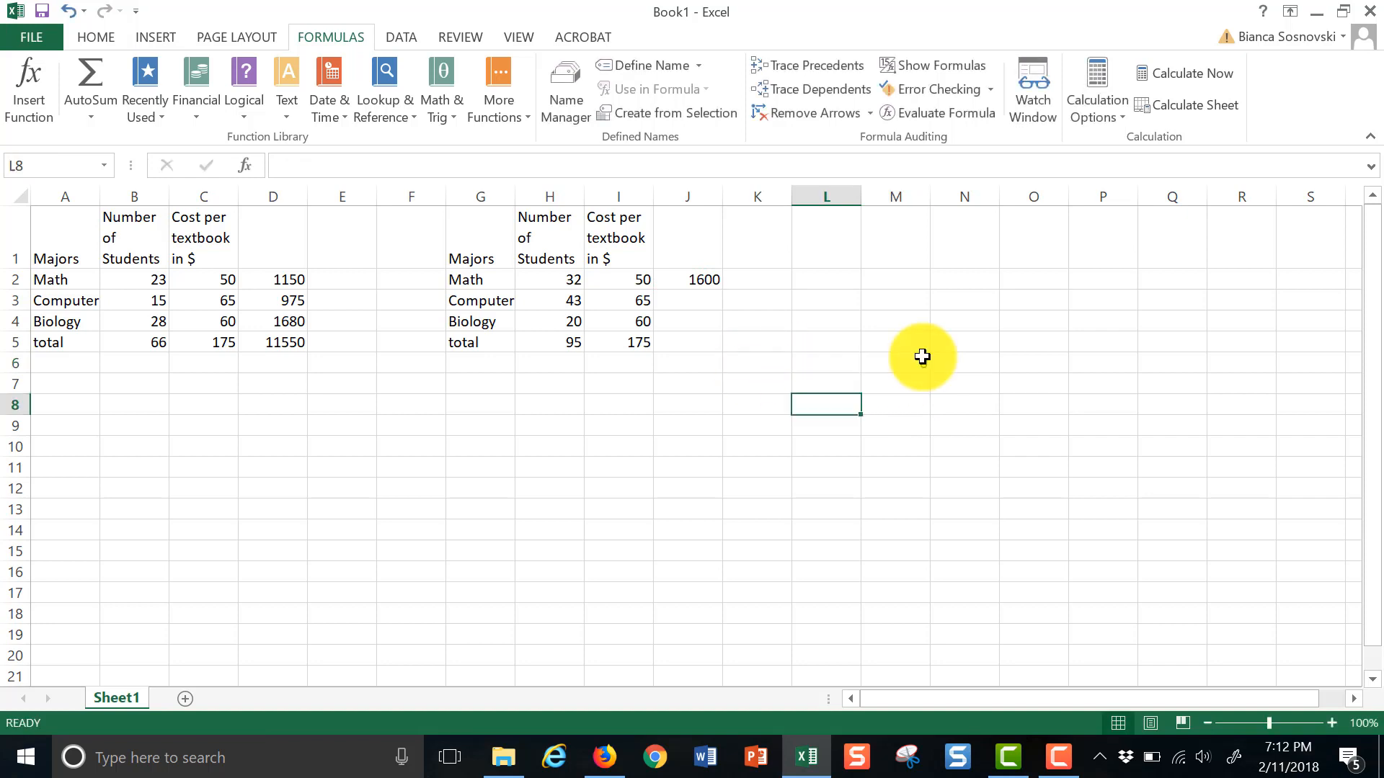
# Delete the test formula cell M6, shifting the remaining cells left.
pyautogui.rightClick(920, 361)
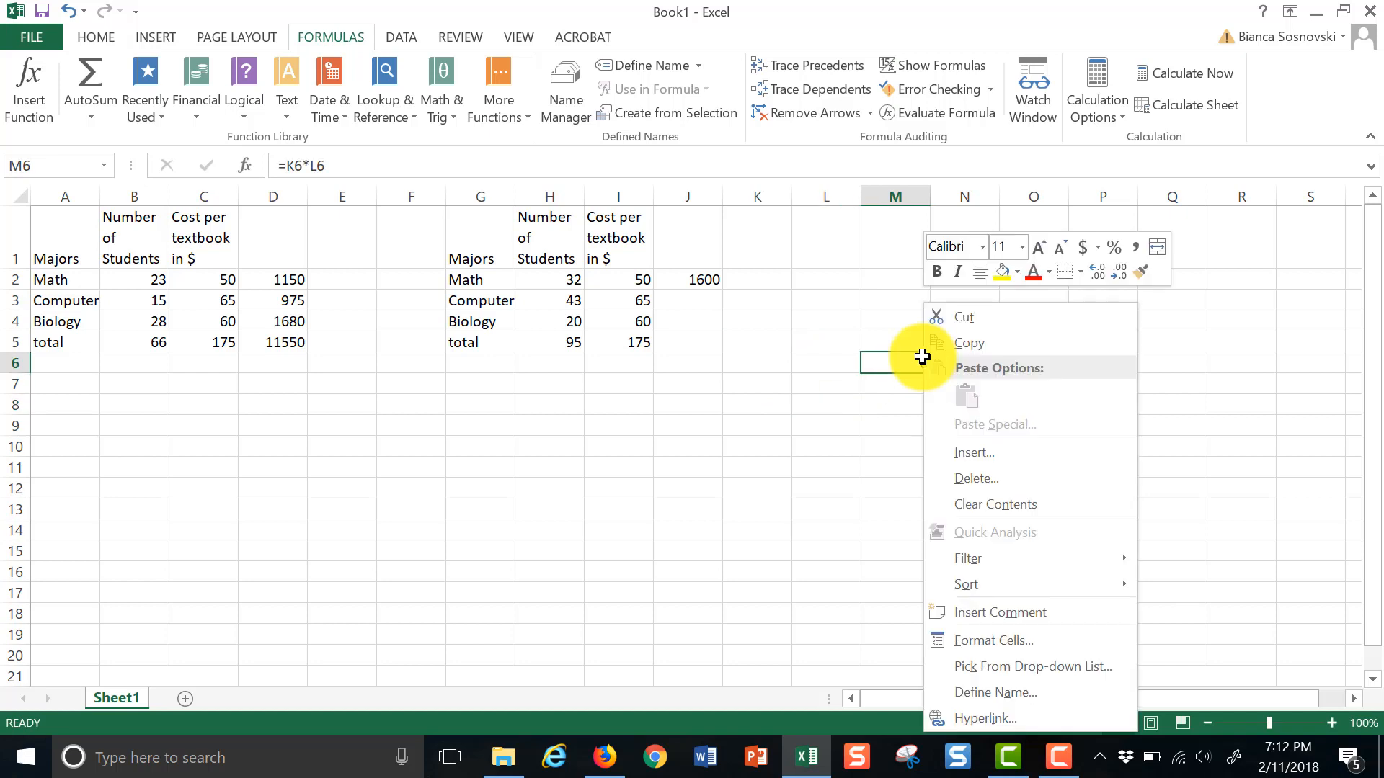
pyautogui.click(973, 479)
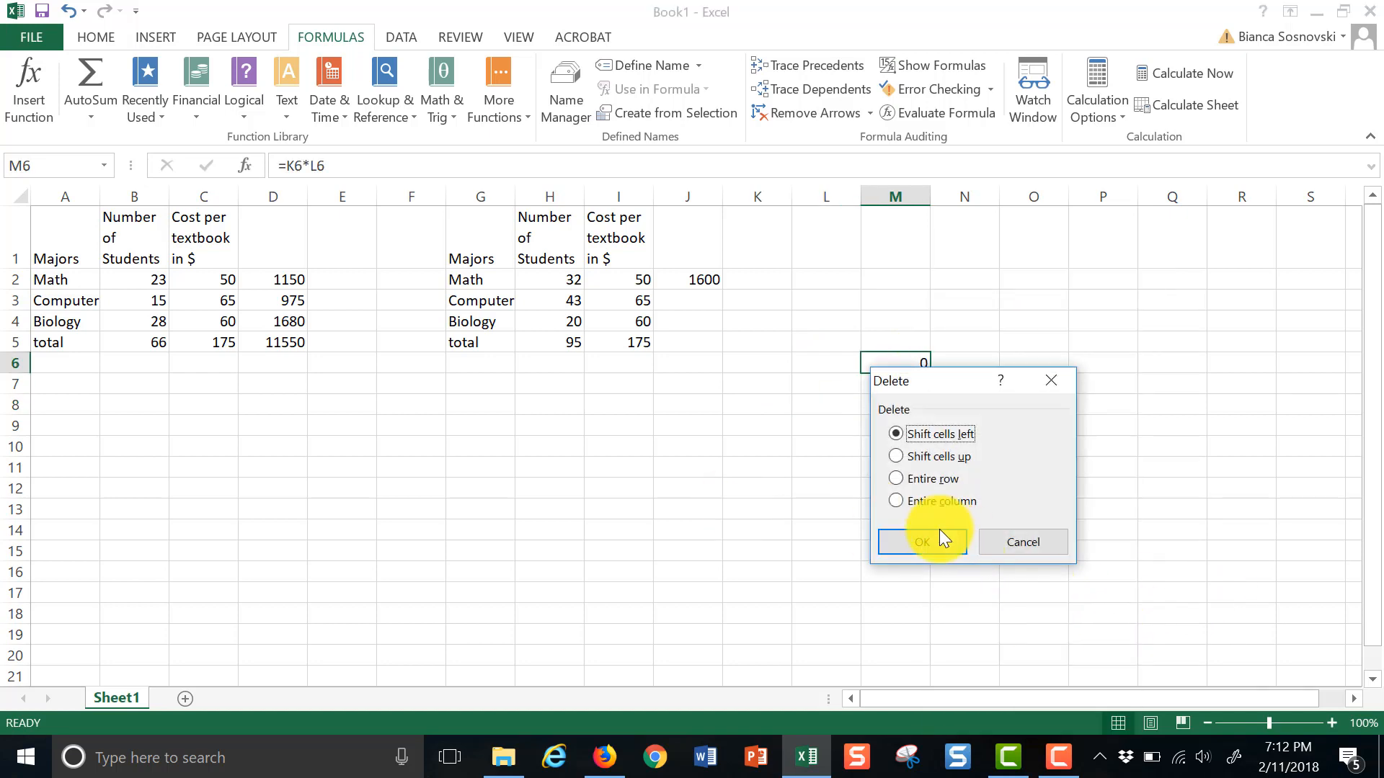
pyautogui.click(939, 541)
pyautogui.click(756, 509)
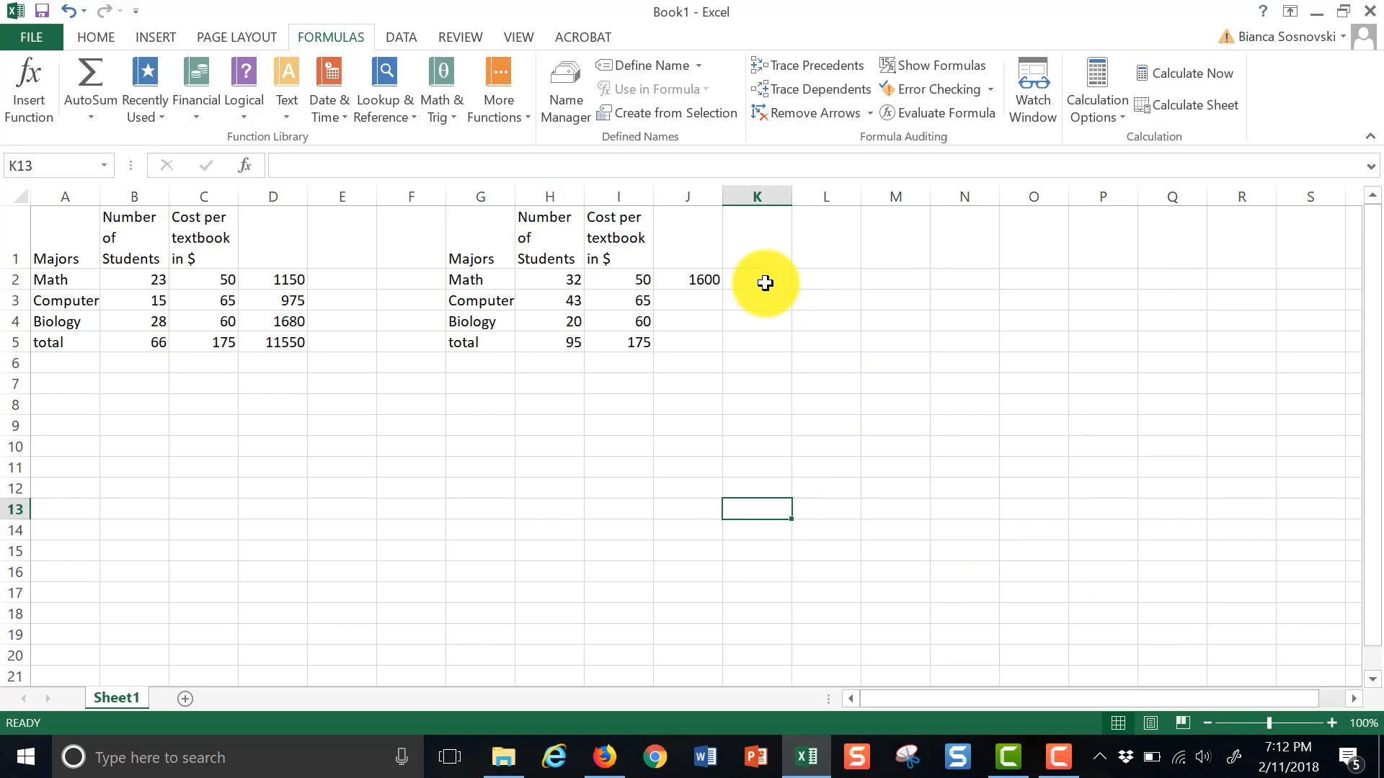
# Fill the multiplication formula from J2 down through J5 to cover the copied table's remaining rows.
pyautogui.click(701, 287)
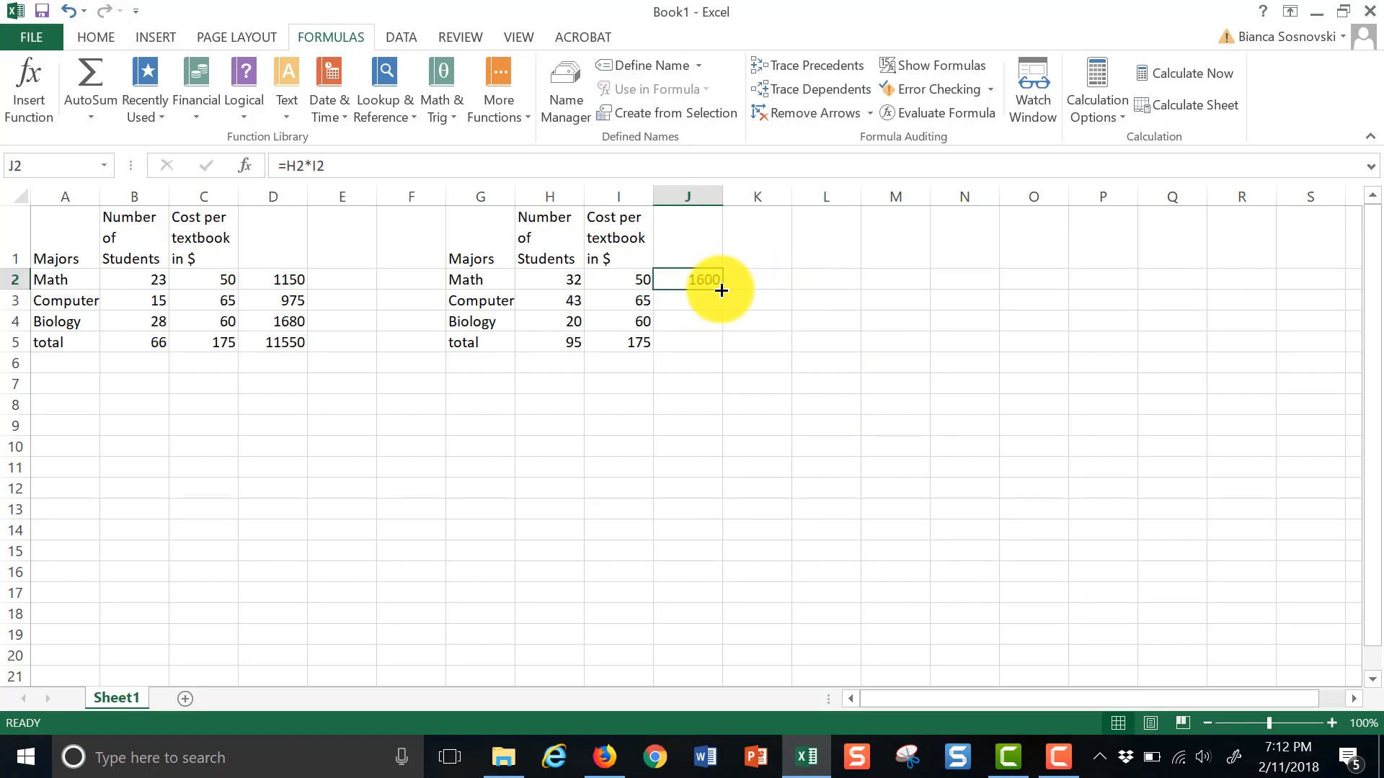
pyautogui.moveTo(721, 290); pyautogui.dragTo(717, 343)
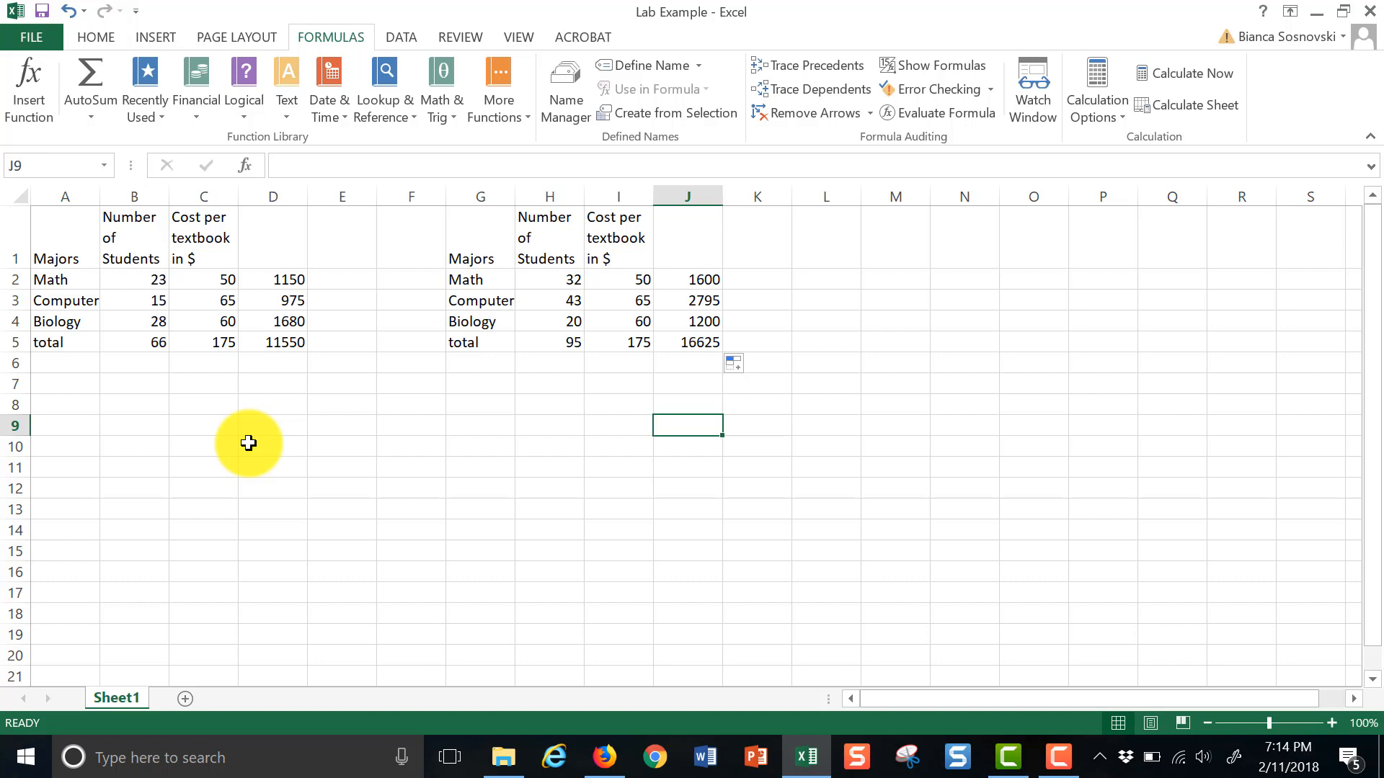
# Add a centered page header with the author's full name on the first line and "Lab 1 - Example" on the second.
pyautogui.click(164, 40)
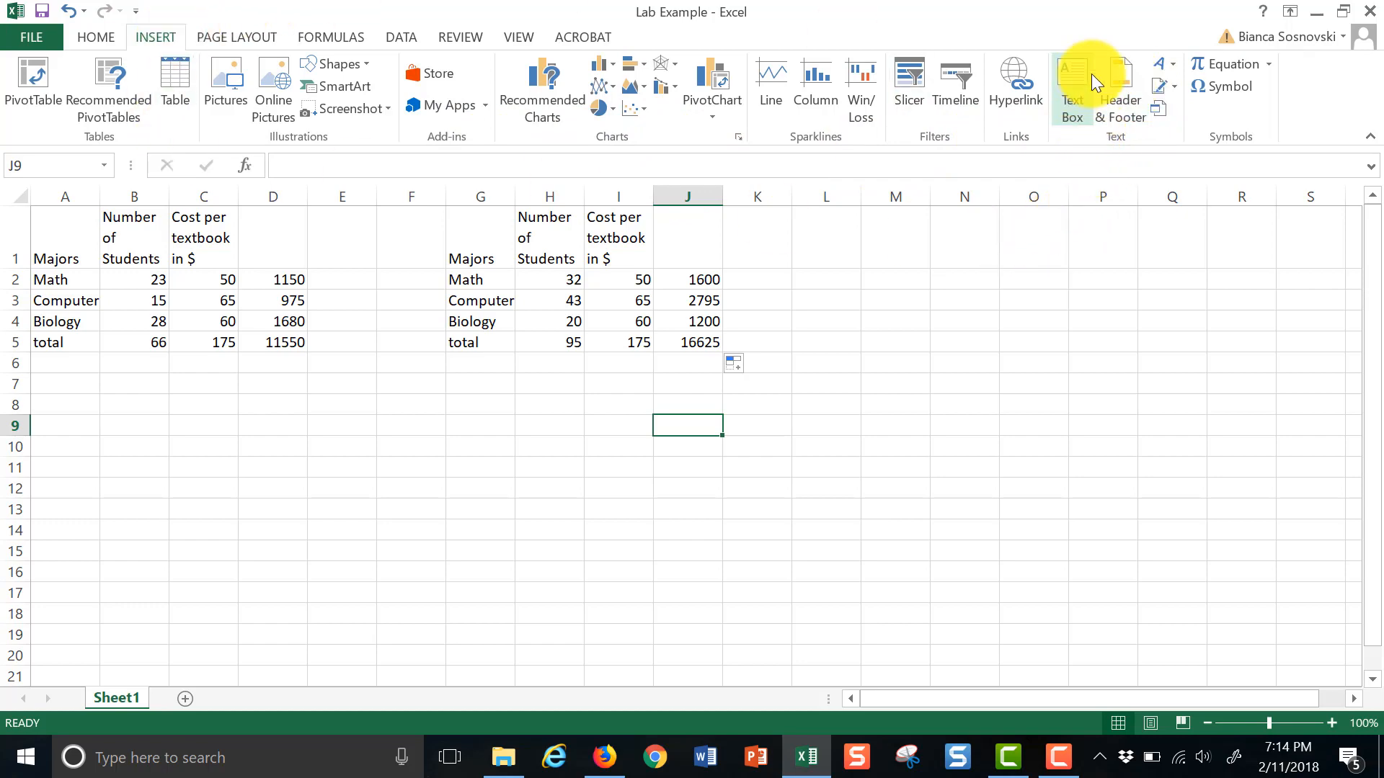
pyautogui.click(1122, 71)
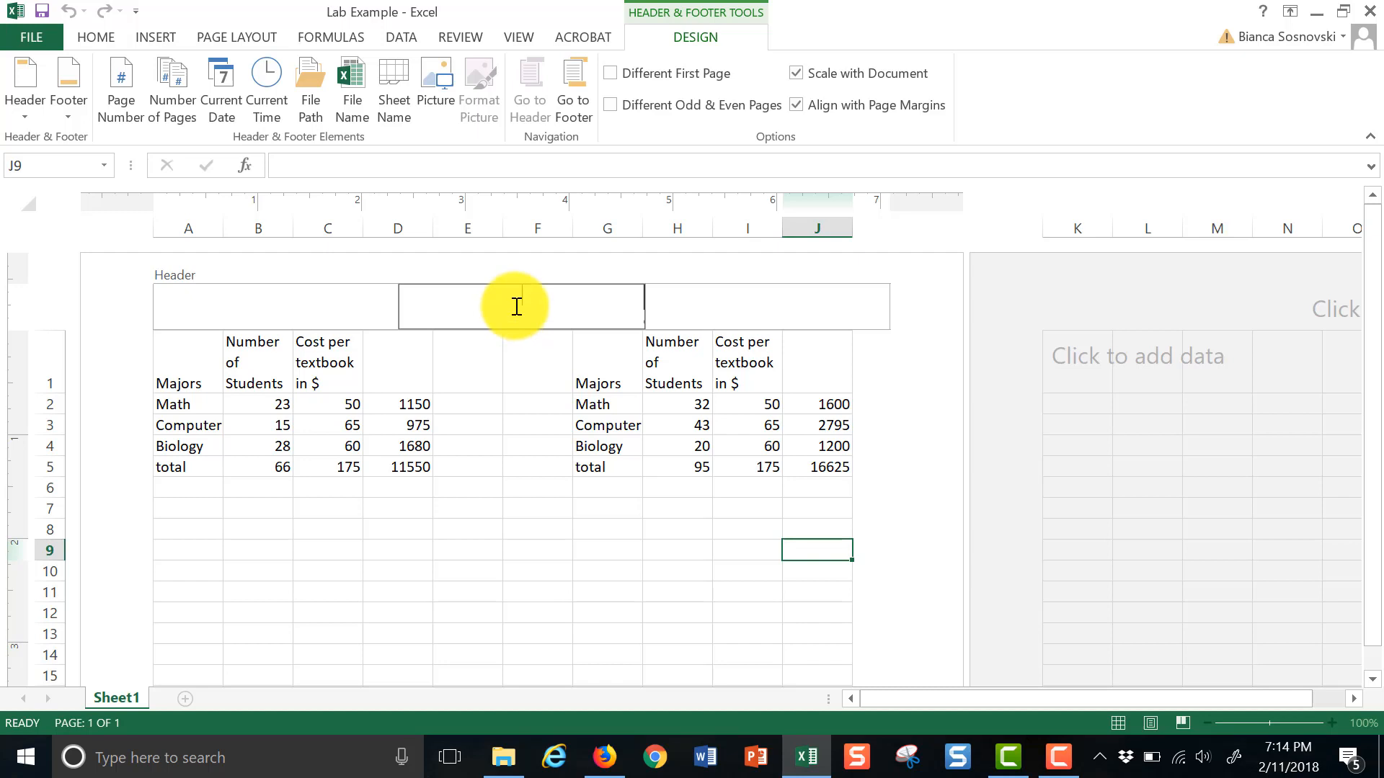
pyautogui.write('Bianca Sosnovski')
pyautogui.press('Return')
pyautogui.write('Lab 1')
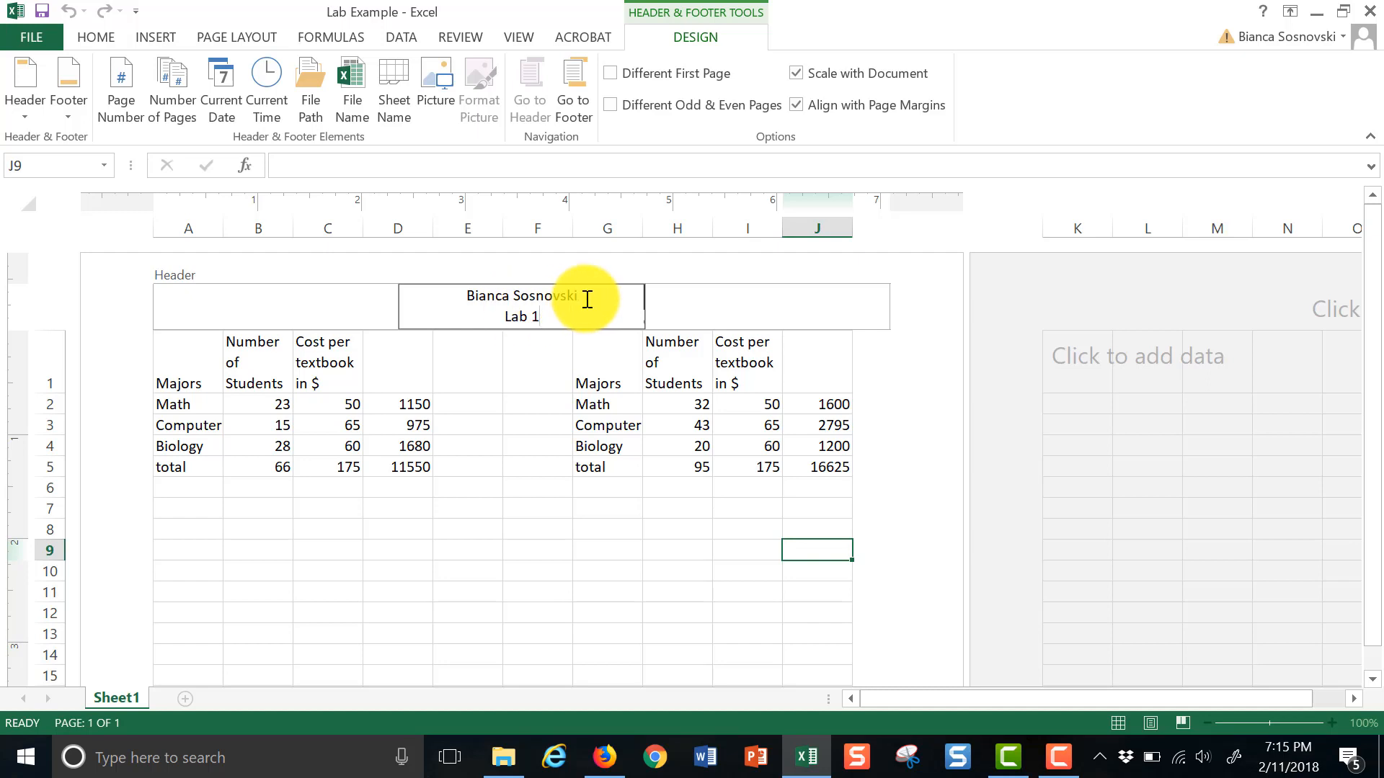
pyautogui.write(' - Example')
pyautogui.press('BackSpace')
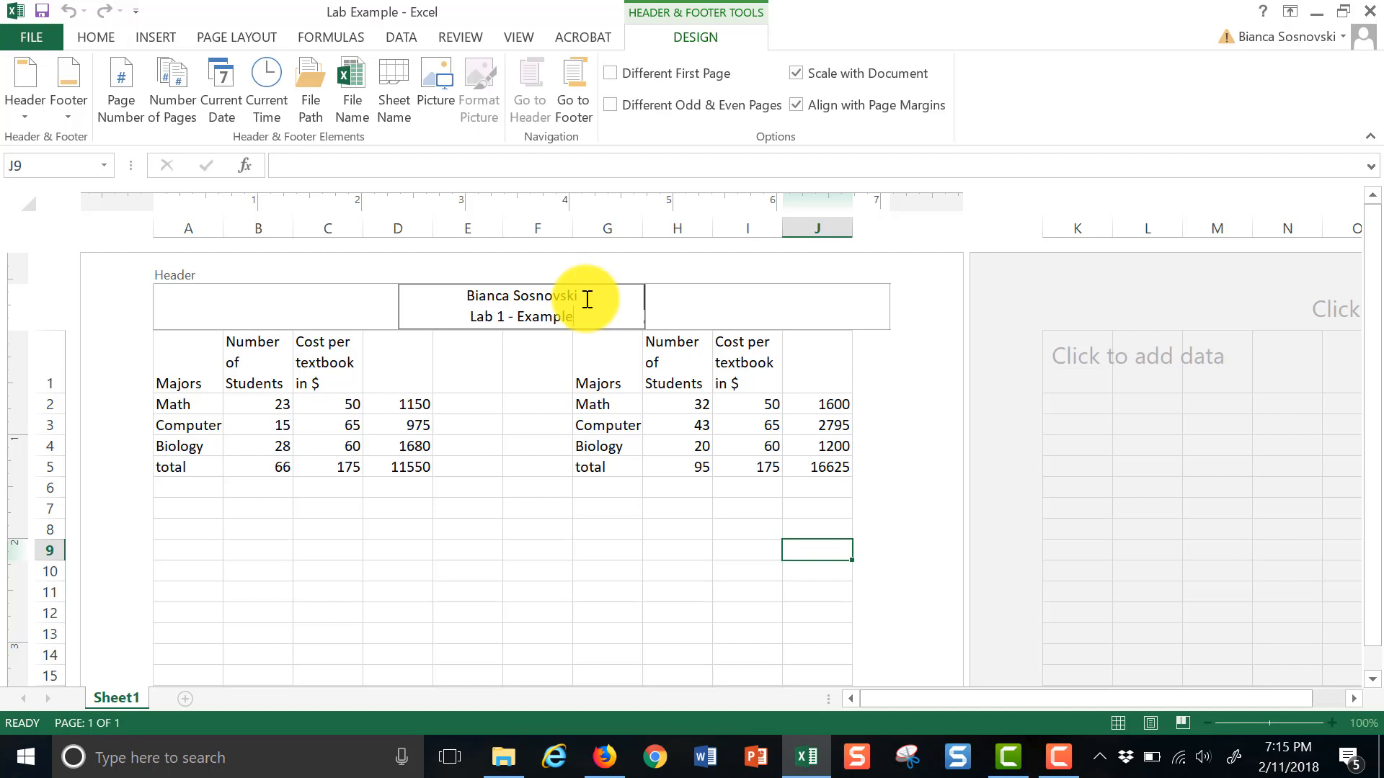
pyautogui.click(520, 466)
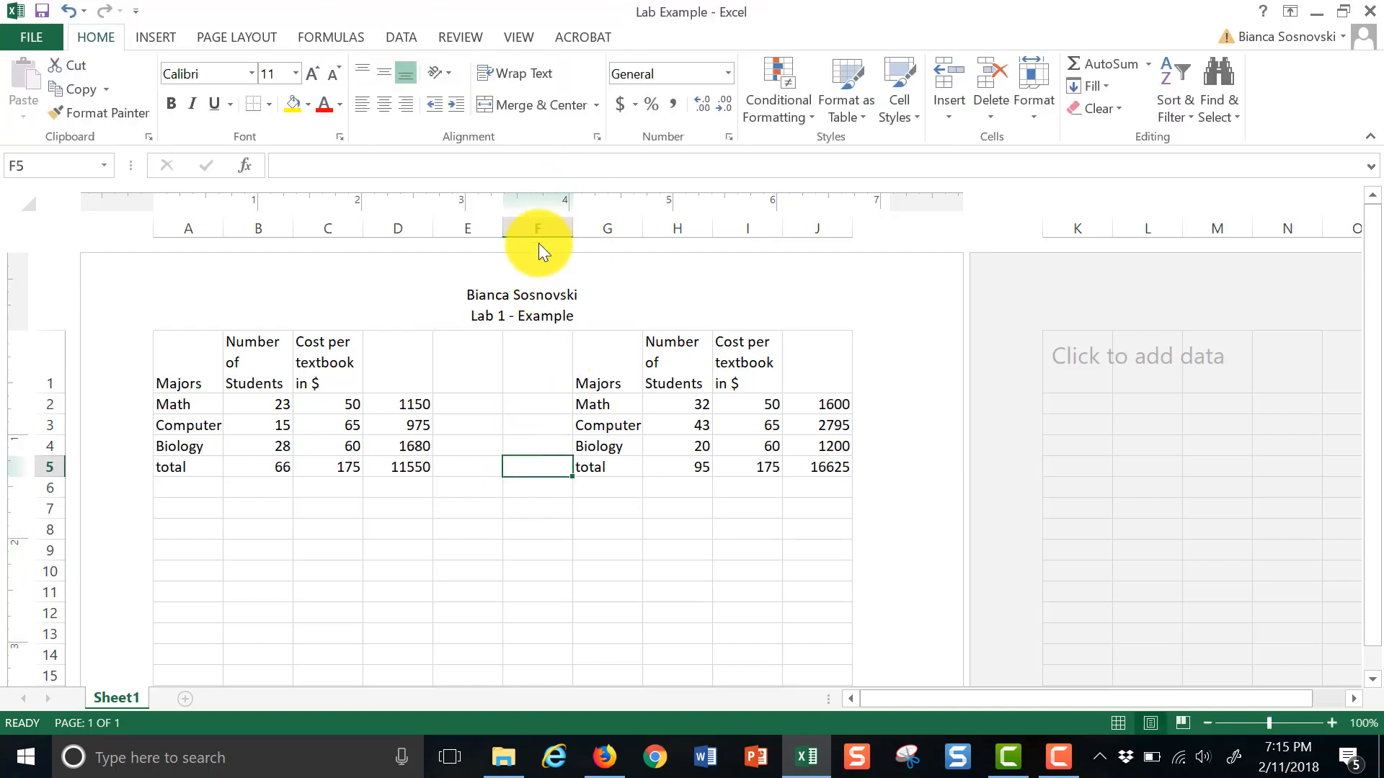